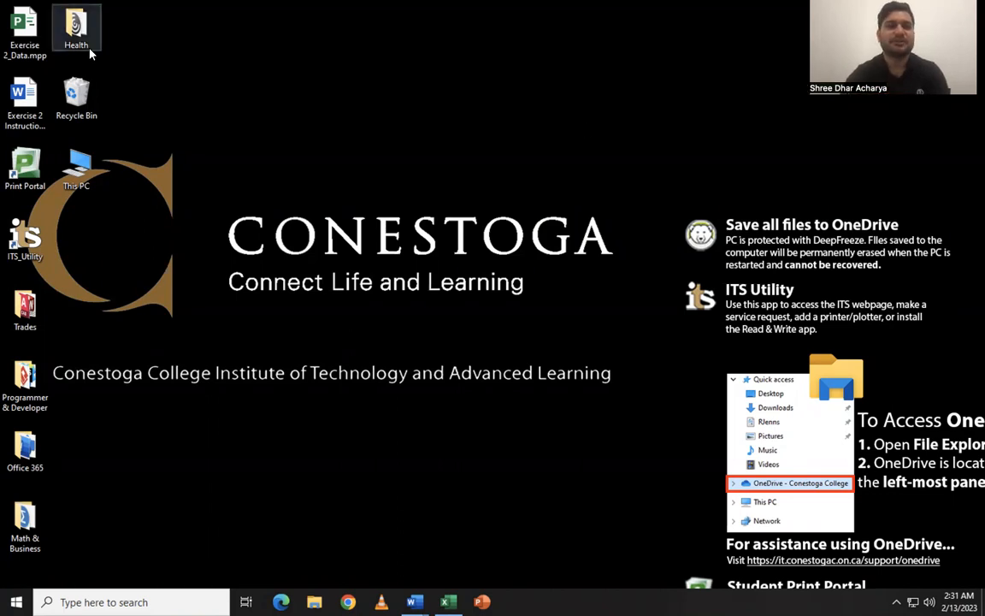
Open the Exercise 2_Data.mpp project from the desktop and show the Exercise 2 instructions Word document beside it
double_click(33, 34)
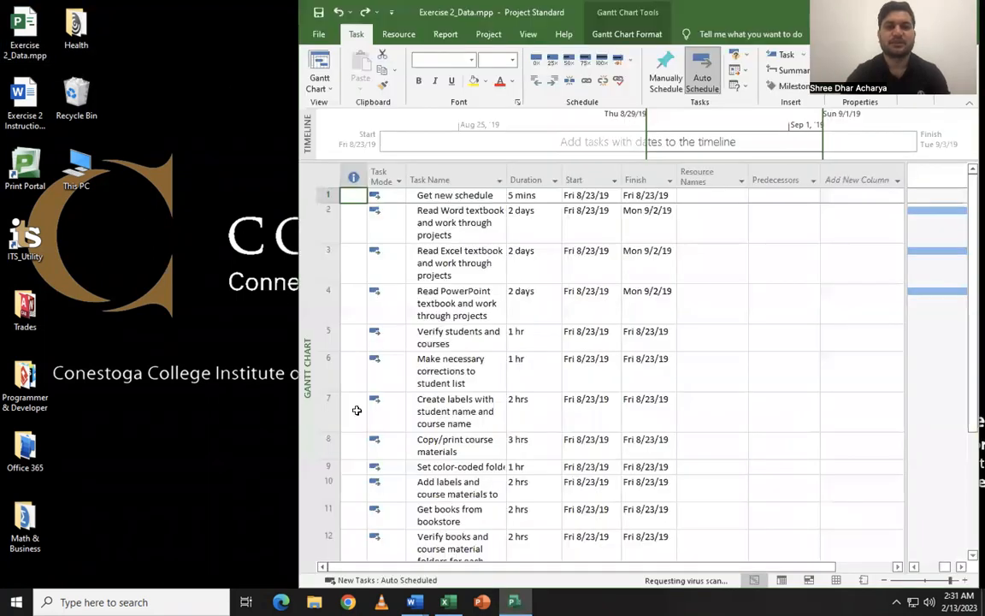
mouse_move(412, 602)
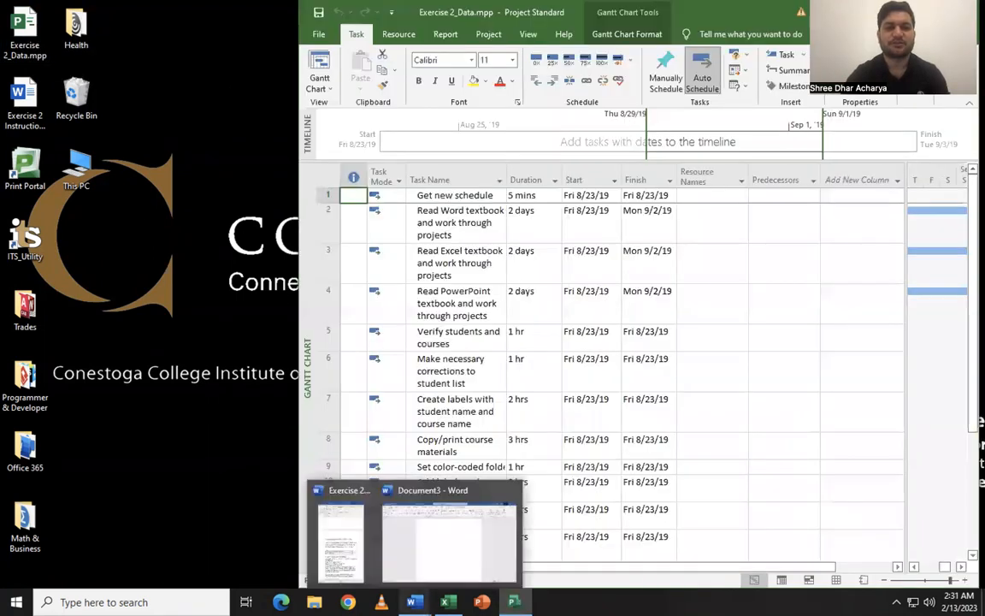
left_click(351, 564)
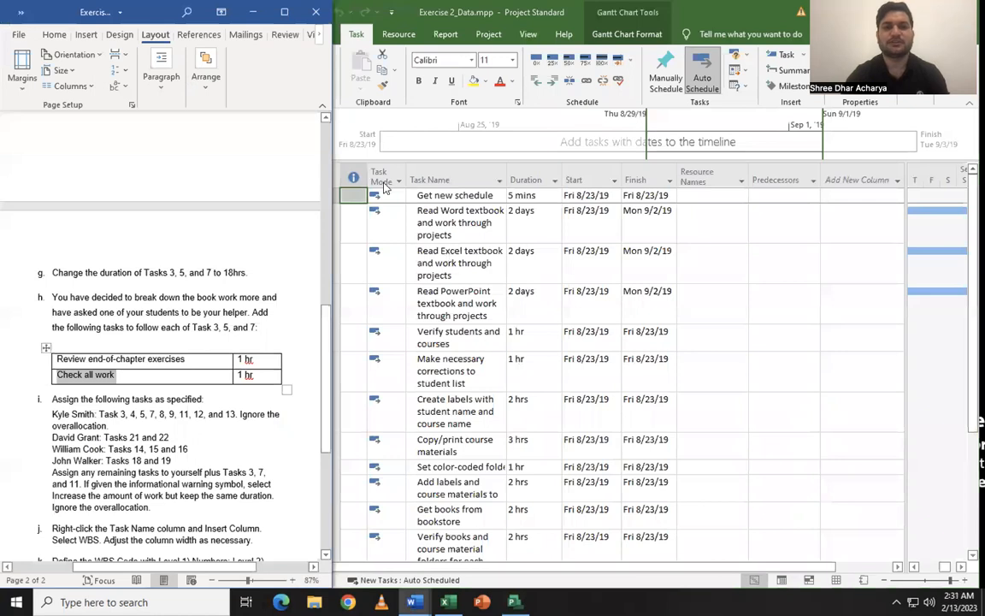
left_click(350, 125)
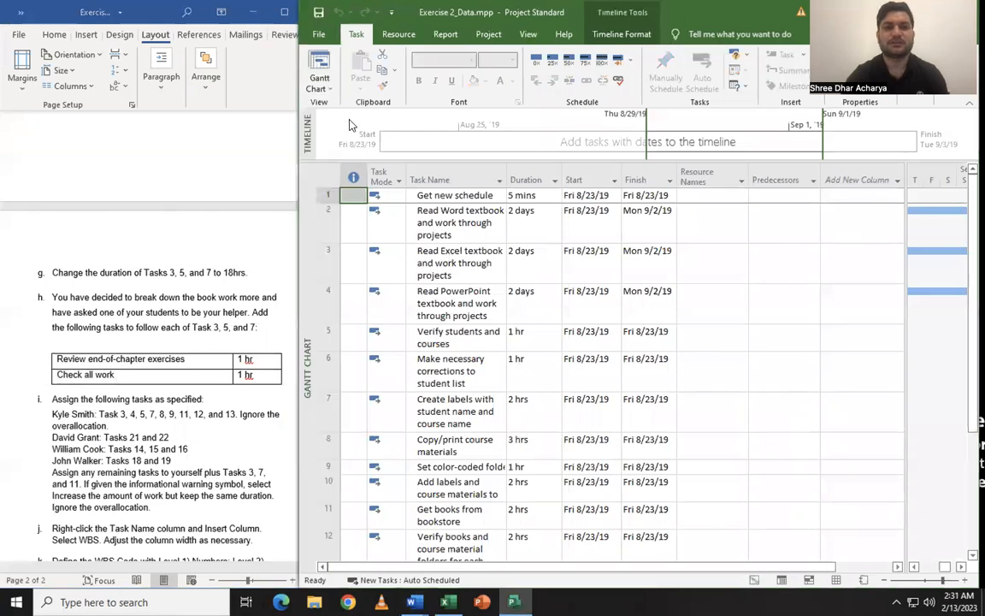
Save a copy of the project in Documents, replacing Data in the file name with your last name and first name
left_click(319, 33)
left_click(346, 218)
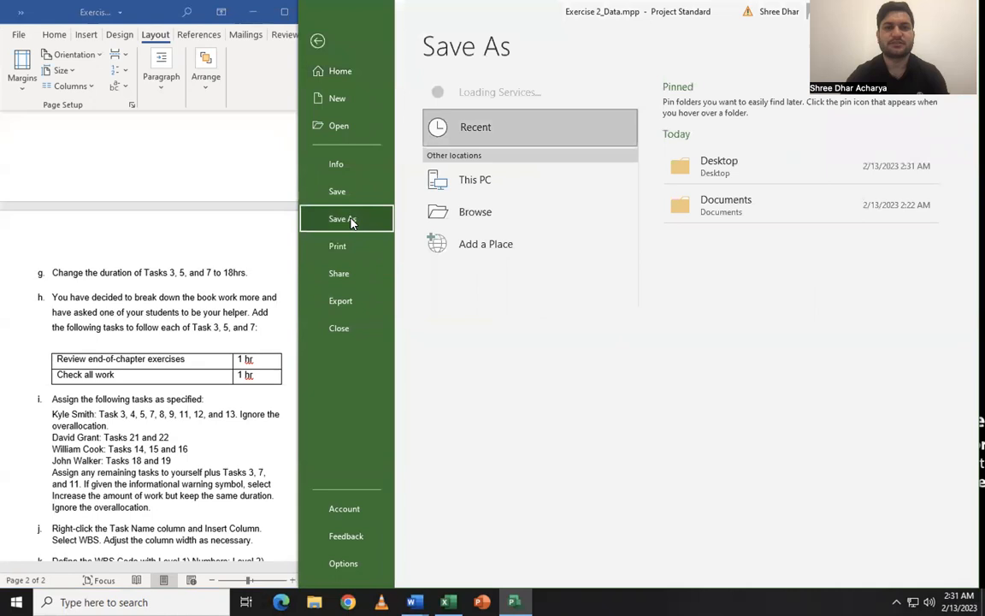
left_click(466, 132)
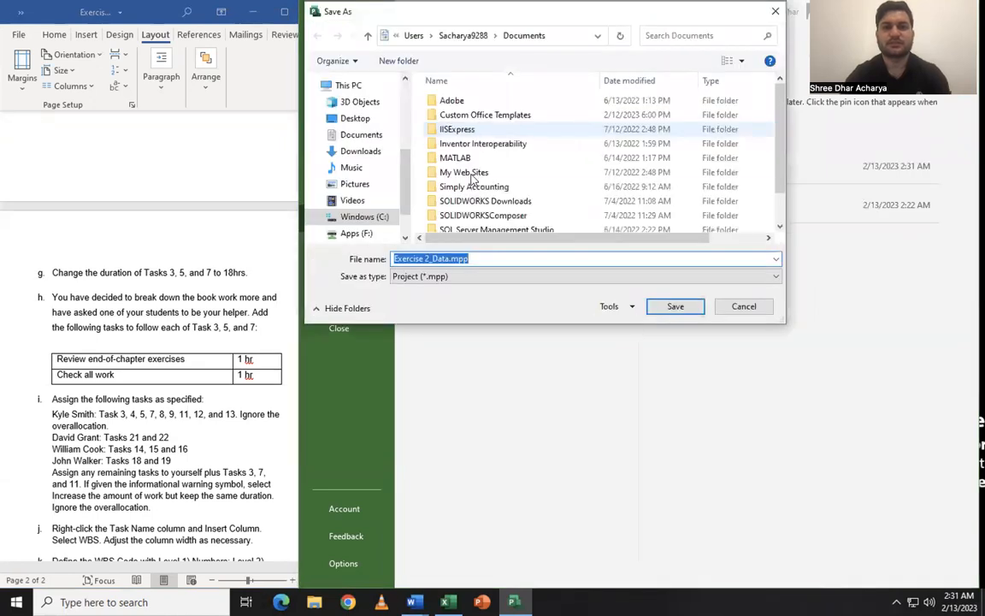
left_click(445, 258)
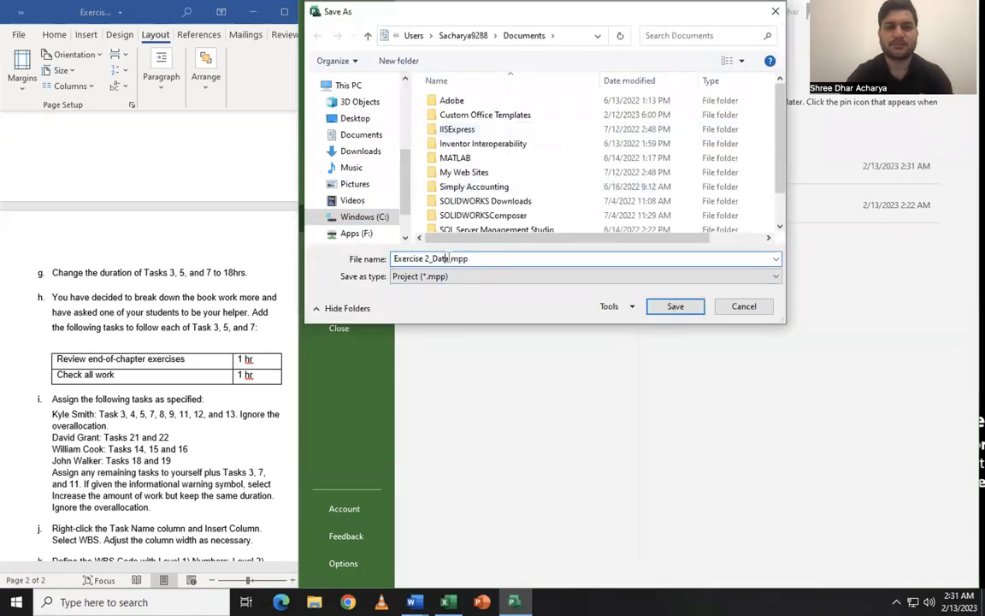
key("BackSpace")
key("BackSpace")
key("BackSpace")
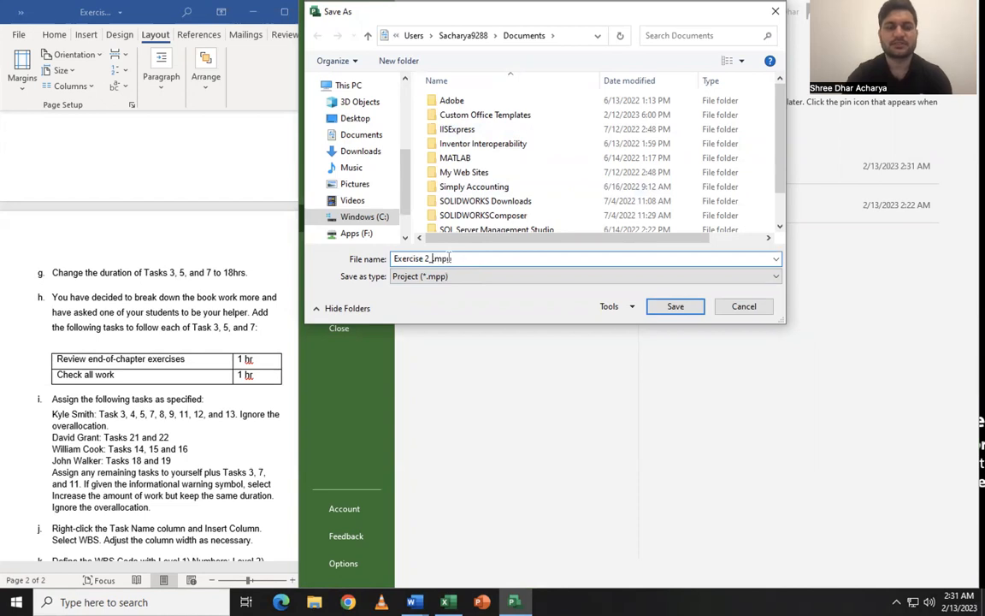
type("Ac")
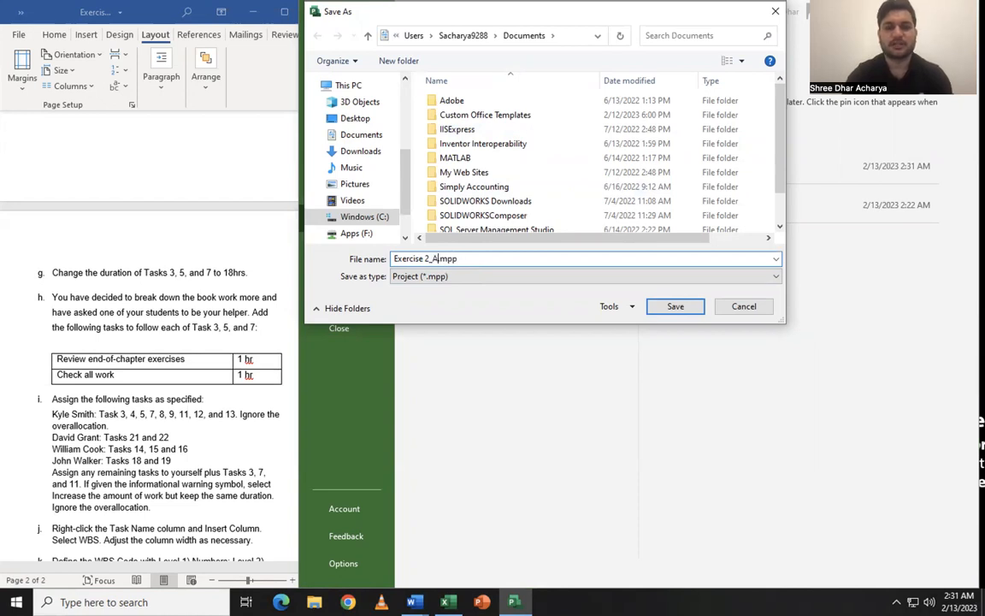
type("harya_Shree")
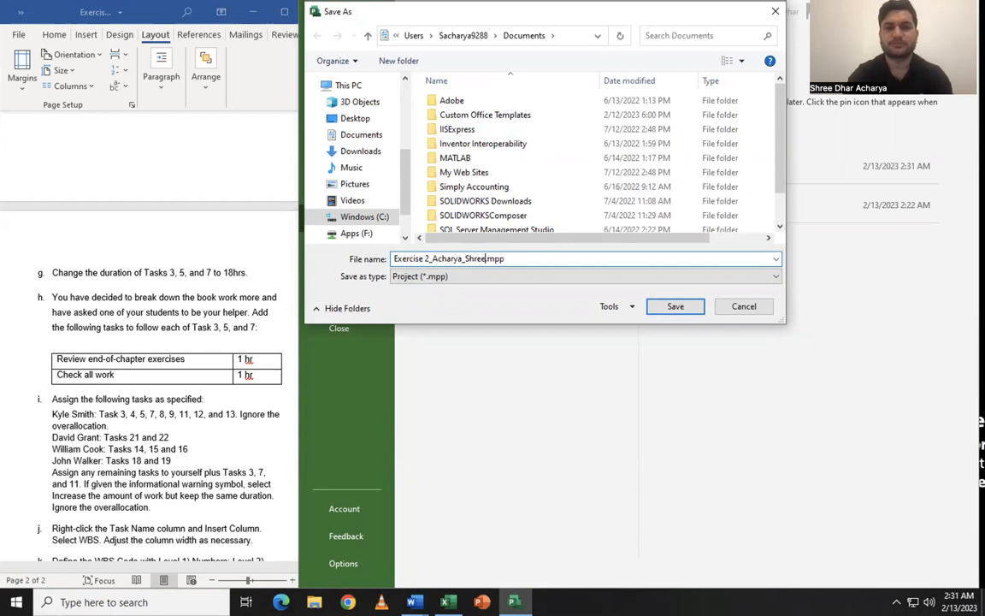
type("_Dhar")
left_click(672, 307)
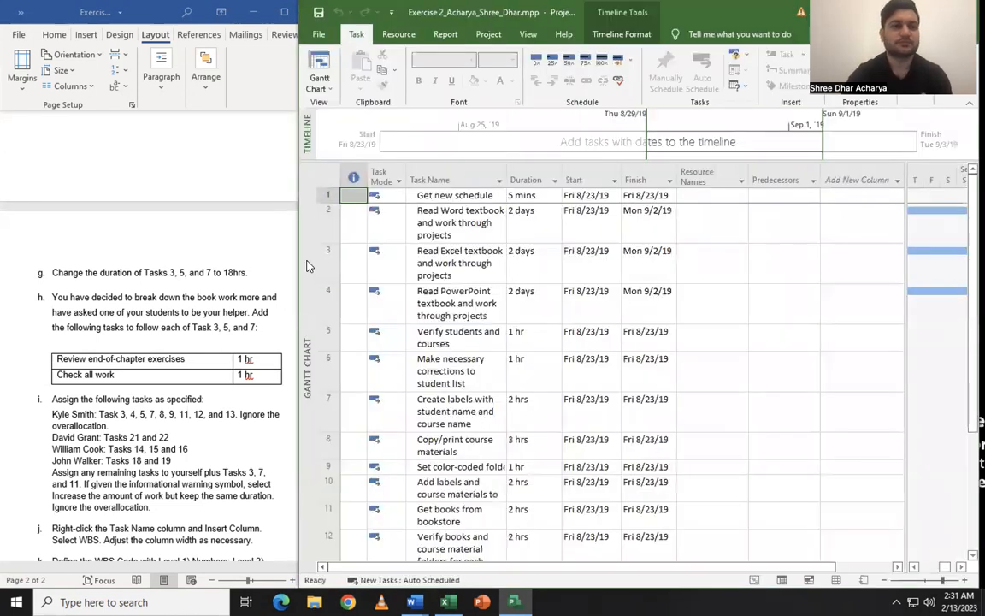
Find instruction b in the exercise document and display the project's Resource Sheet as a single full view without the split
scroll(150, 308, "up", 1)
scroll(149, 307, "up", 4)
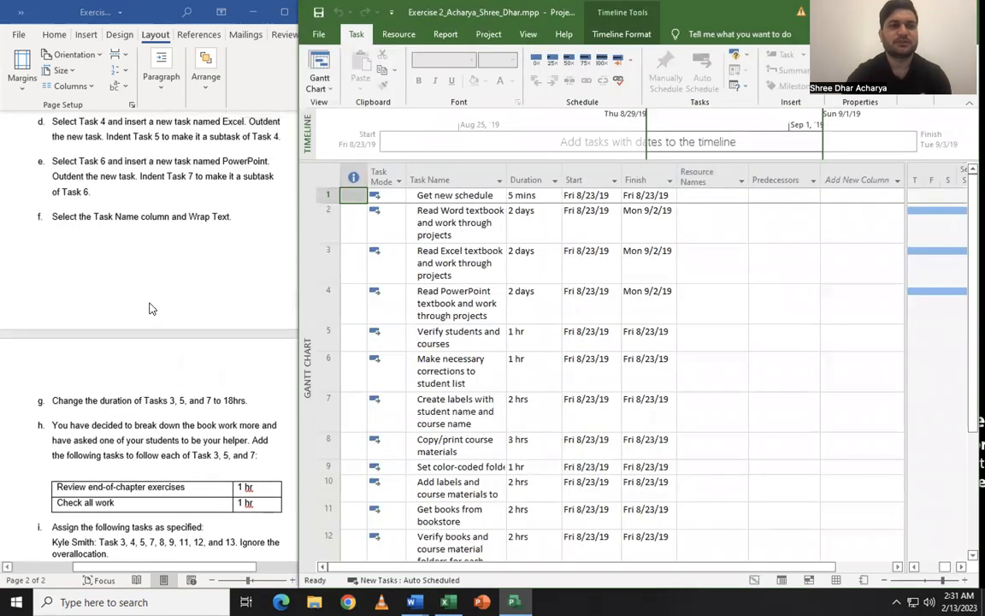
scroll(149, 308, "up", 1)
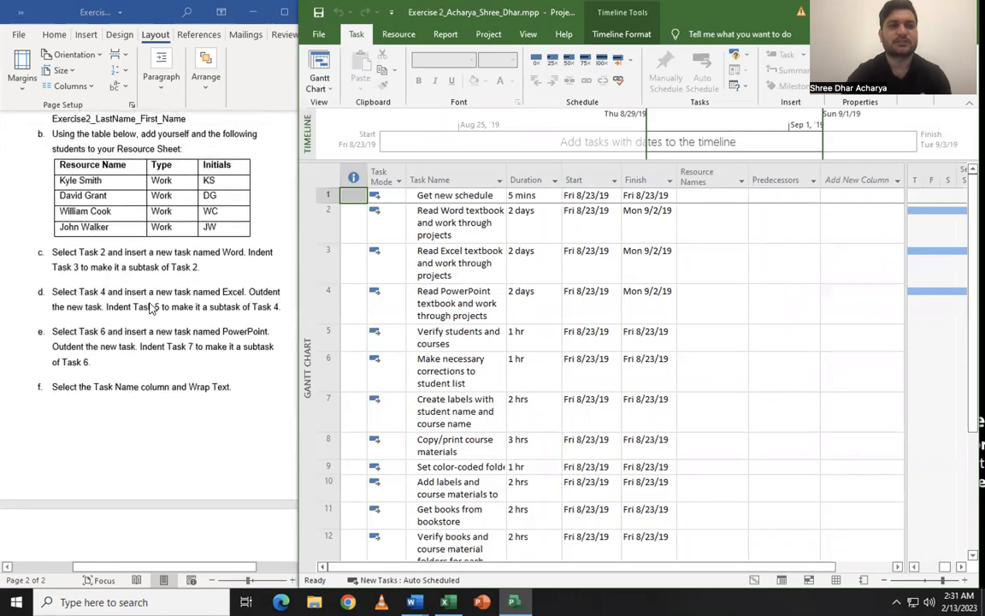
left_click(398, 35)
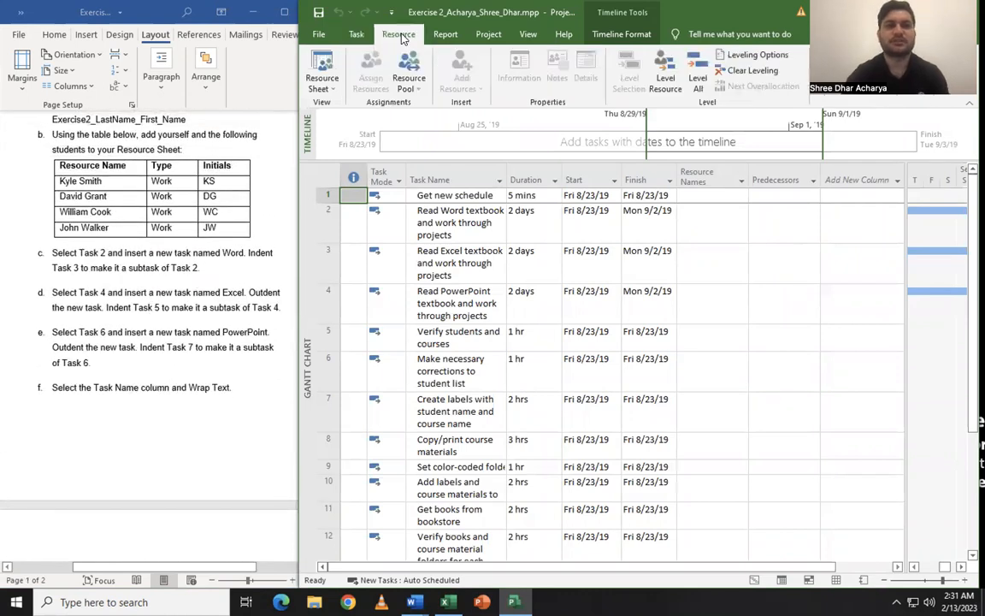
left_click(322, 81)
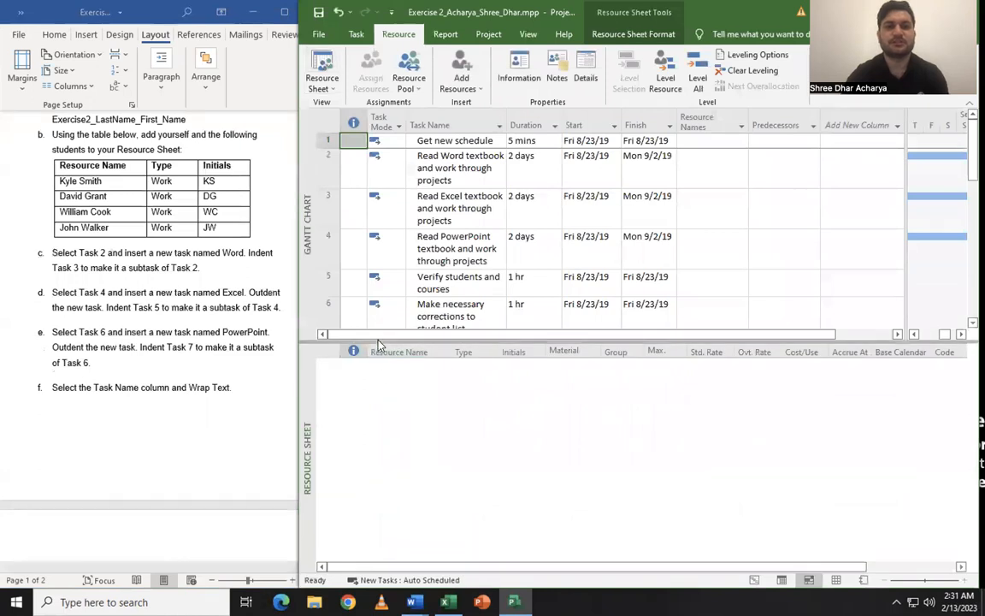
left_click_drag(398, 342, 398, 580)
left_click(321, 68)
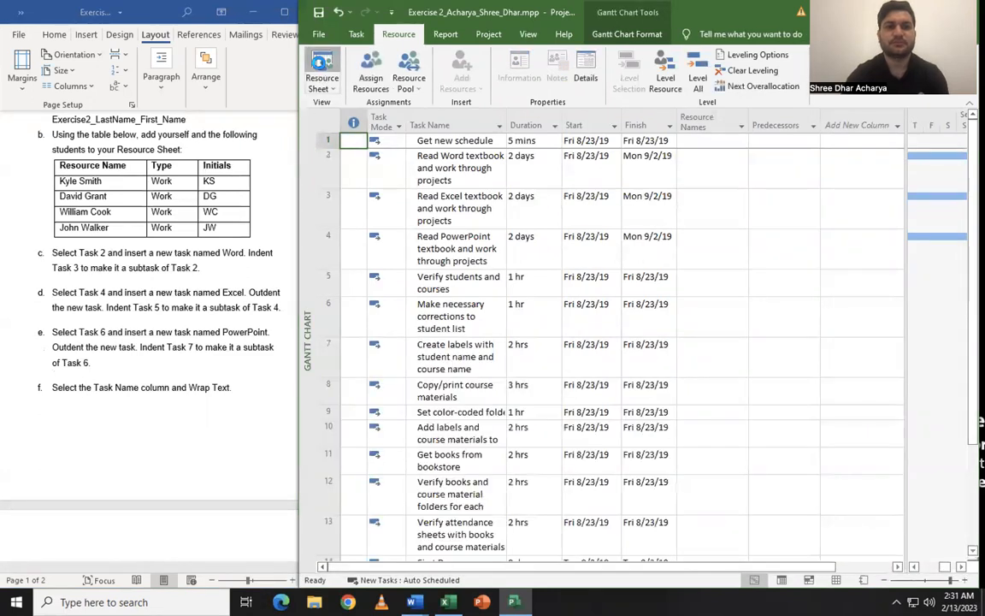
Copy the four students' names, types and initials from the instructions table into the Resource Sheet, starting at the first Resource Name cell
left_click(61, 180)
left_click_drag(58, 181, 223, 231)
key("ctrl+c")
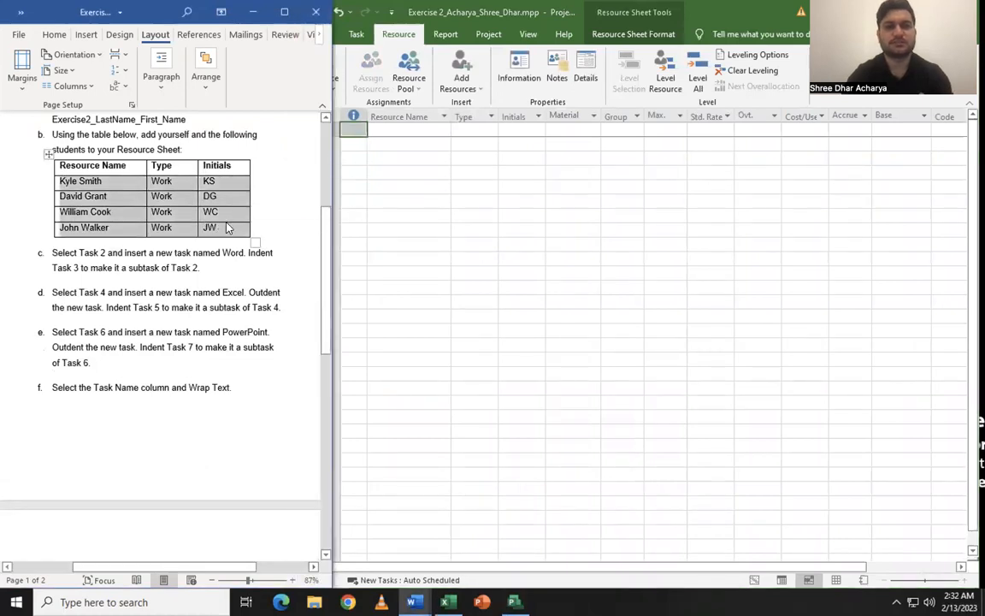
left_click(399, 137)
left_click(398, 130)
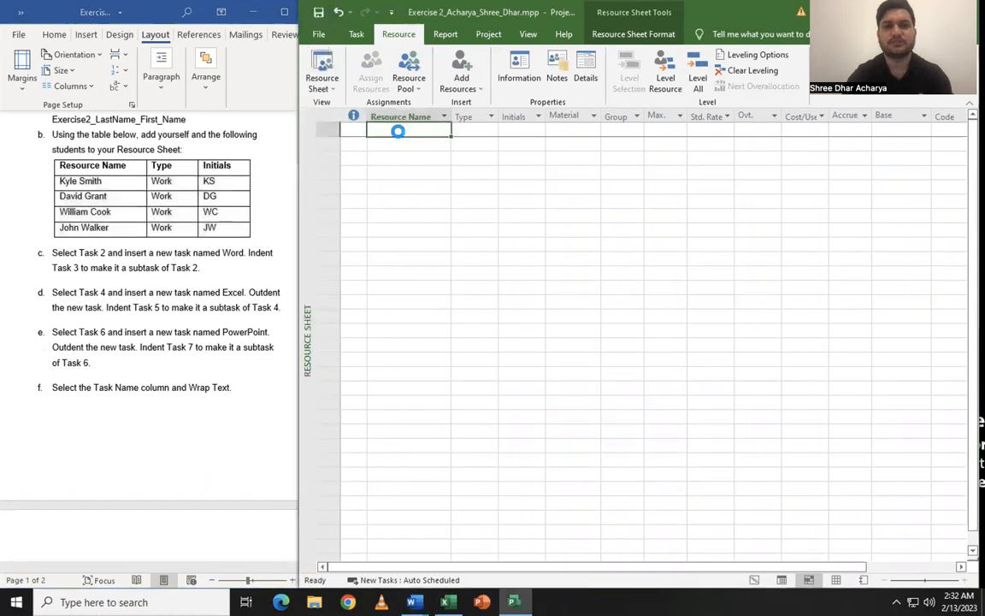
key("ctrl+v")
Add yourself as the fifth resource with your full name, and set the Initials to your first and last initials
left_click(402, 188)
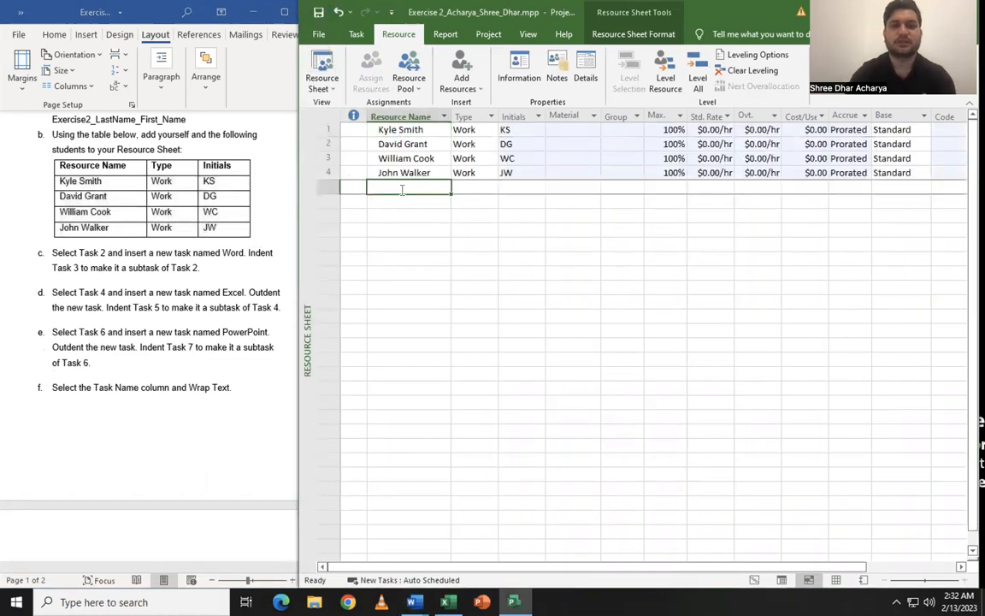
type("Shree Dhar Achayra")
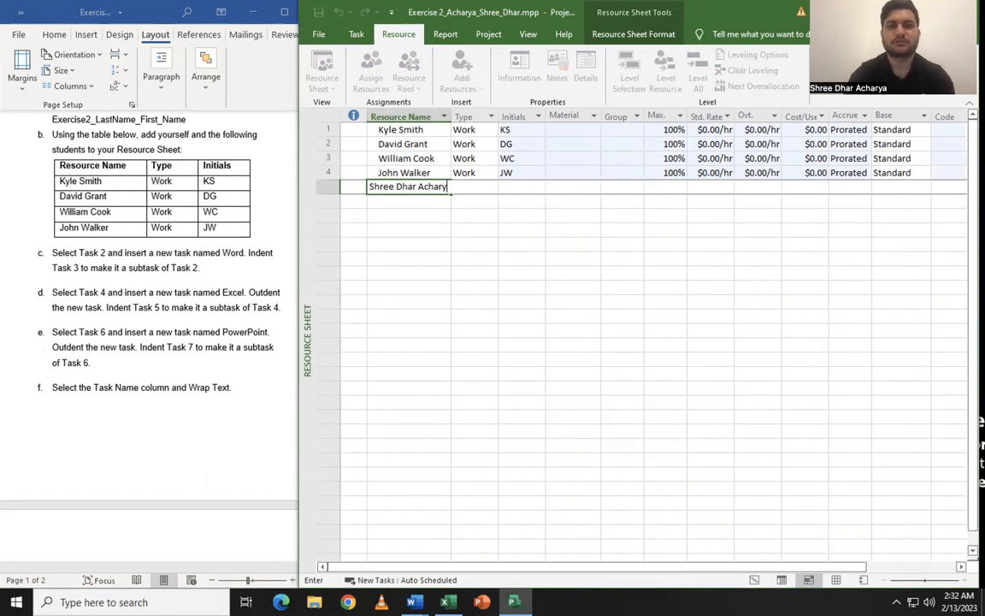
left_click(512, 186)
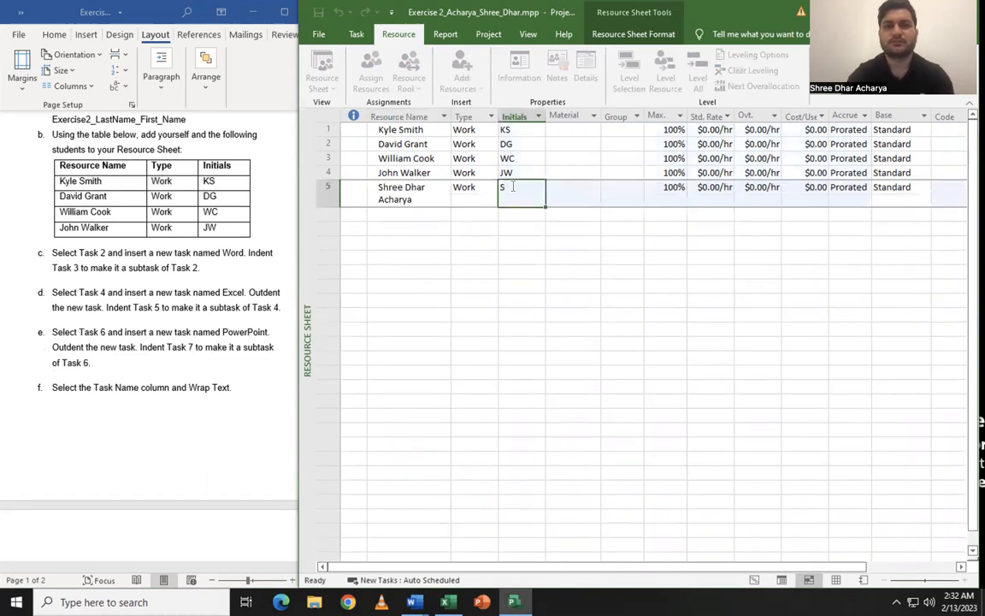
type("A")
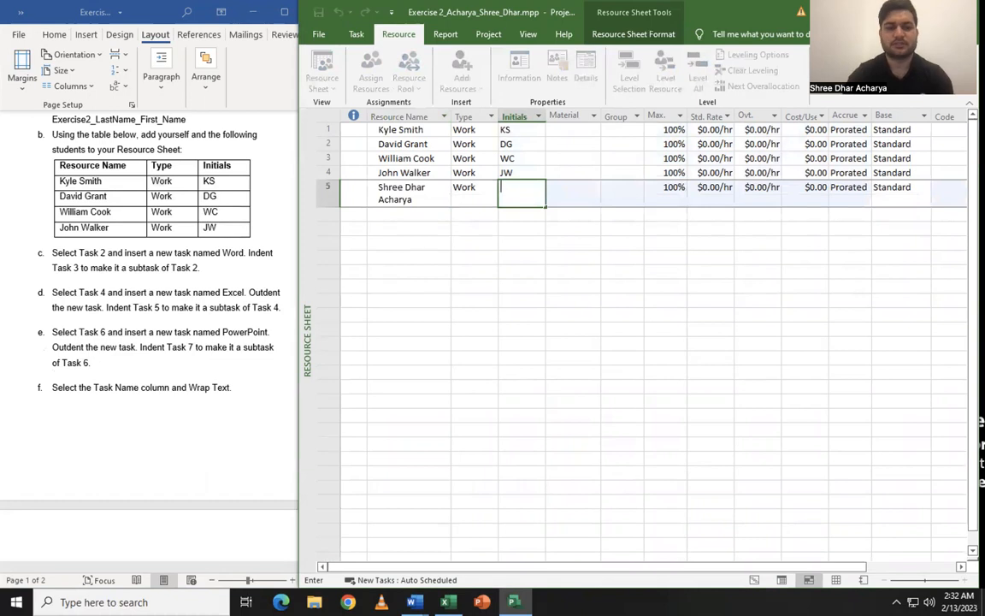
left_click(560, 241)
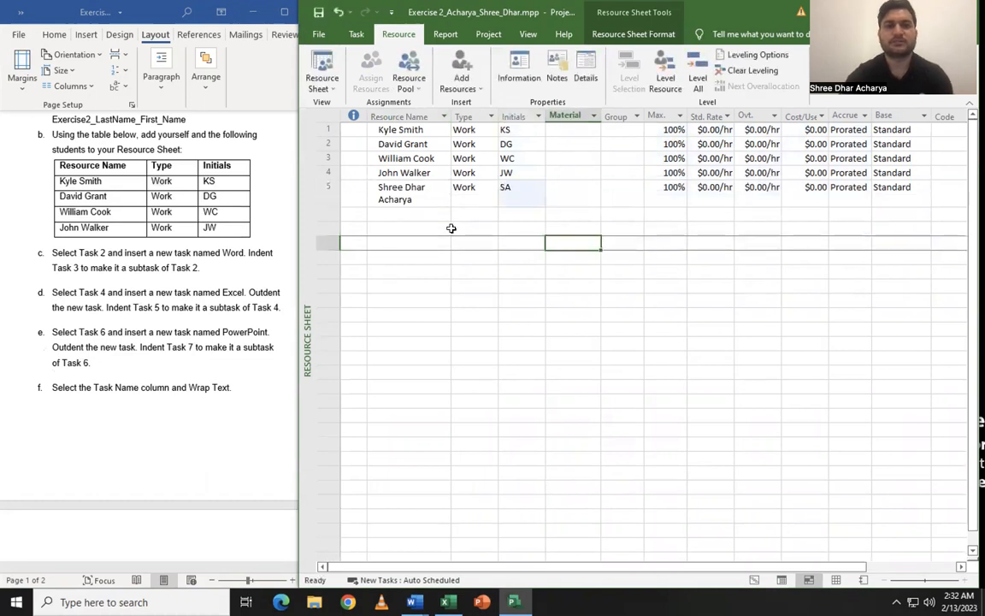
In the Gantt Chart view, insert a new task named Word above Task 2 and indent Task 3 as its subtask
left_click(356, 34)
left_click(321, 71)
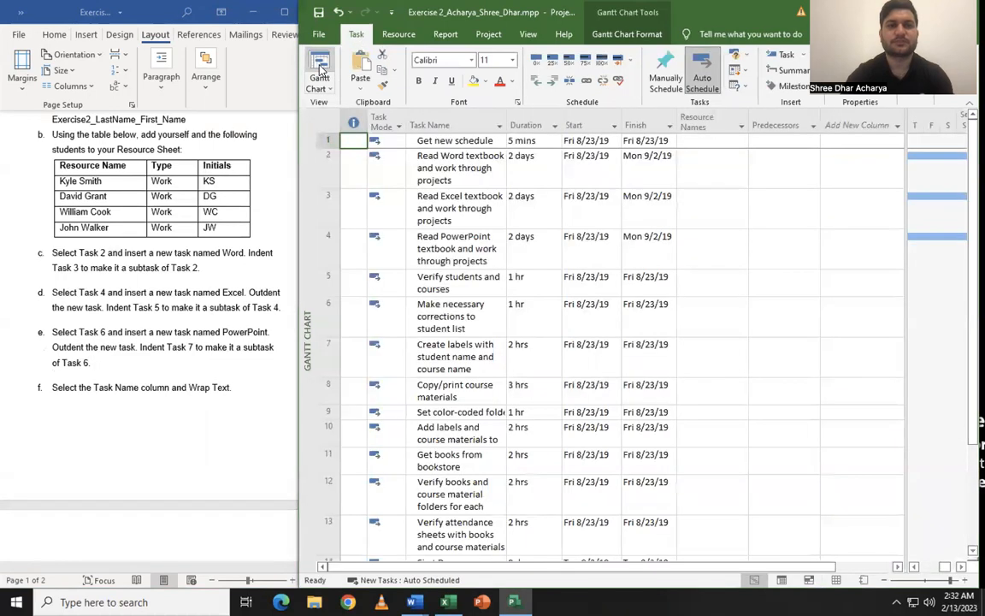
left_click(325, 169)
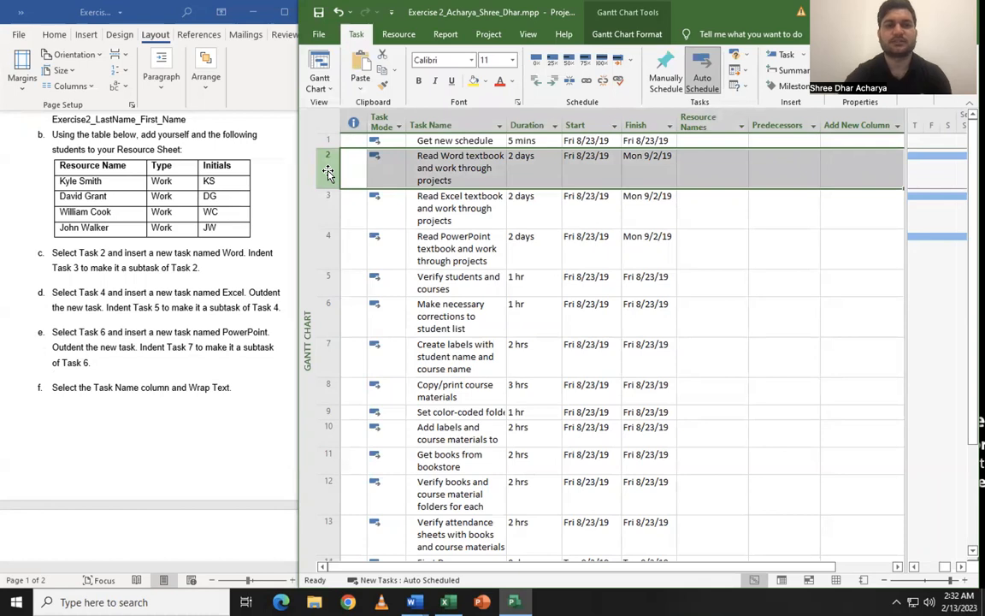
right_click(328, 171)
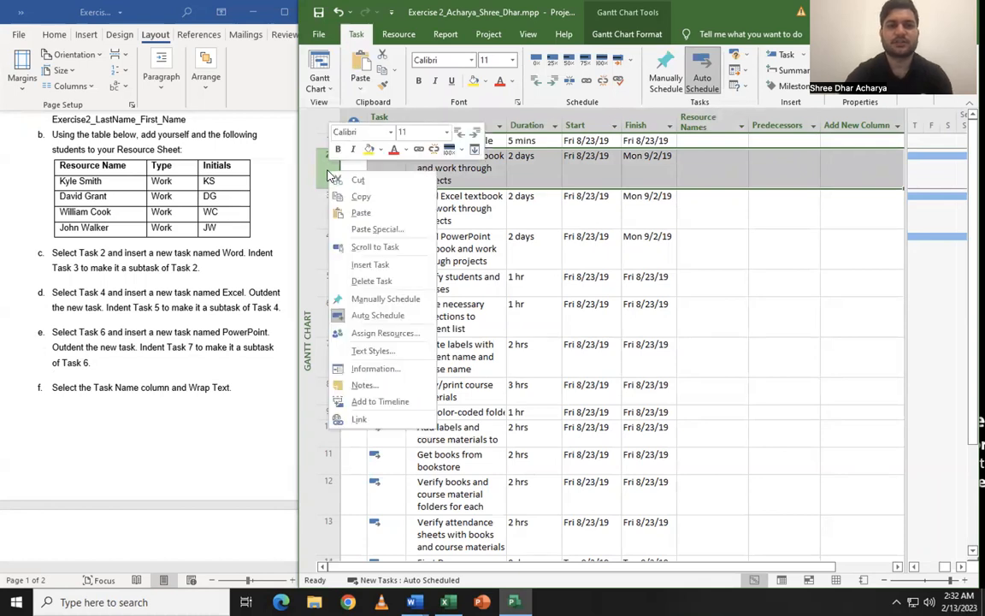
left_click(363, 260)
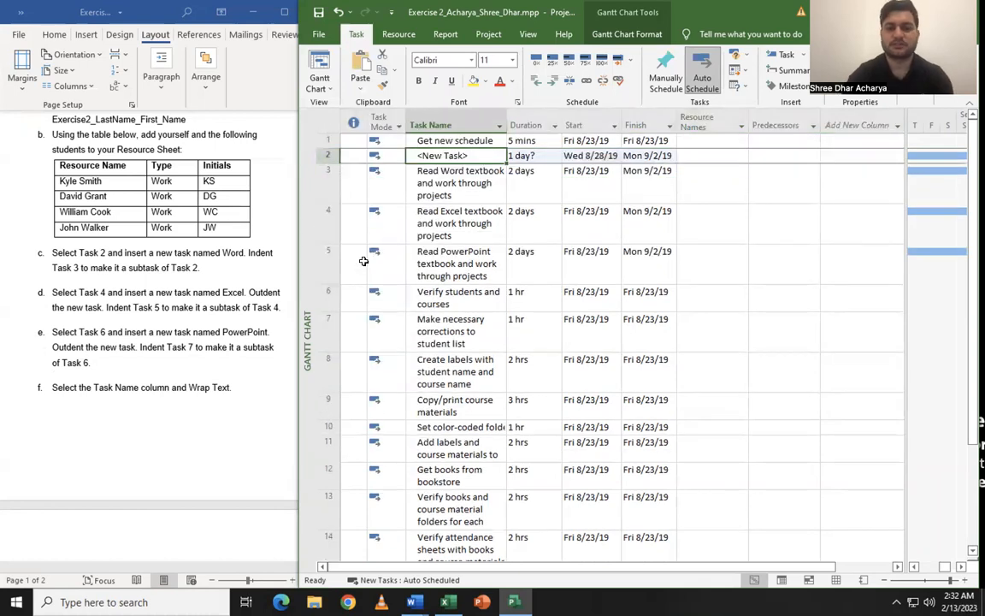
type("Wo")
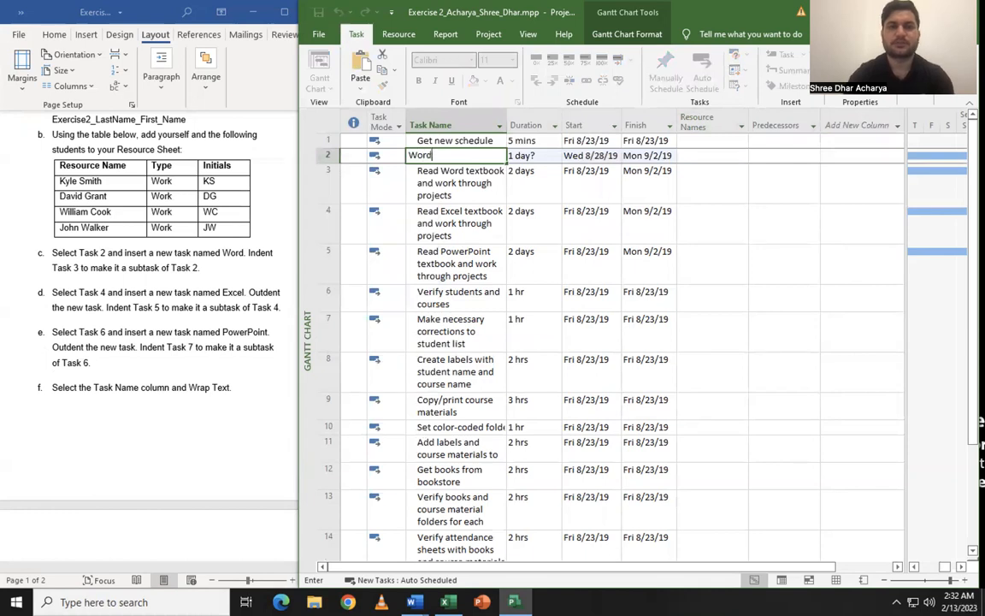
type("rd")
key("Return")
left_click(329, 186)
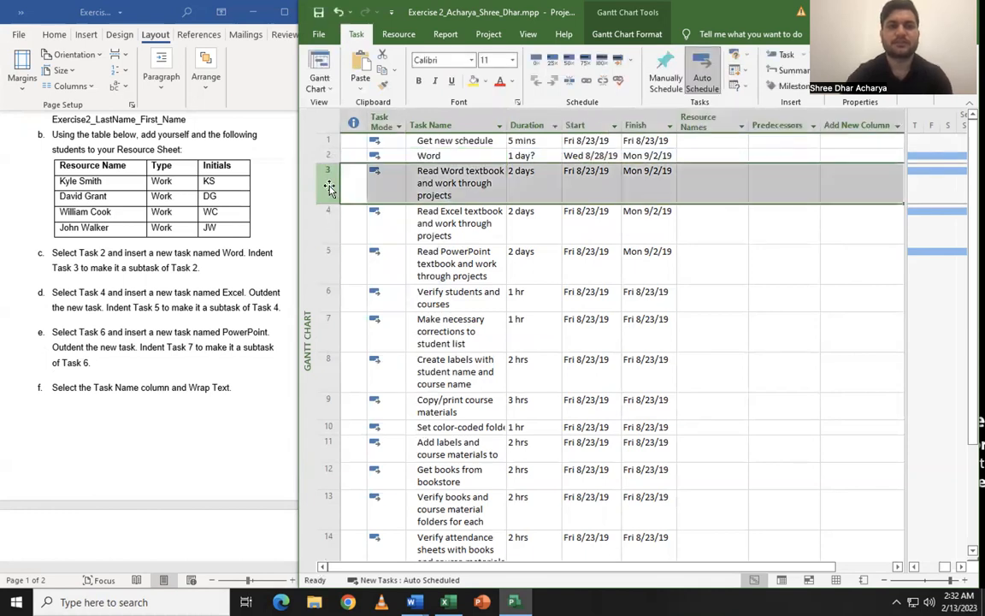
left_click(553, 82)
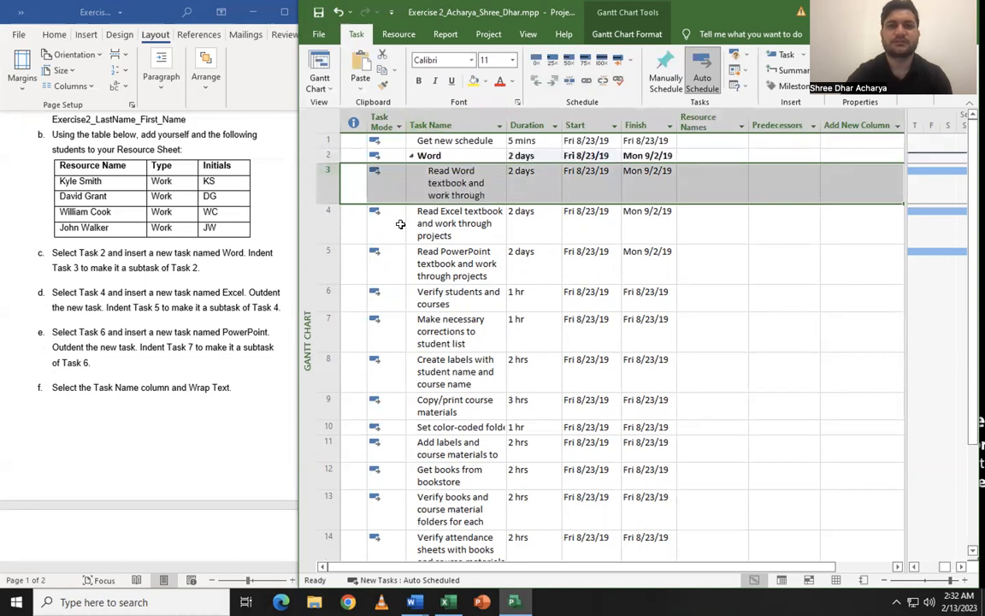
Insert a new task named Excel at row 4, above the Read Excel textbook task
left_click(329, 227)
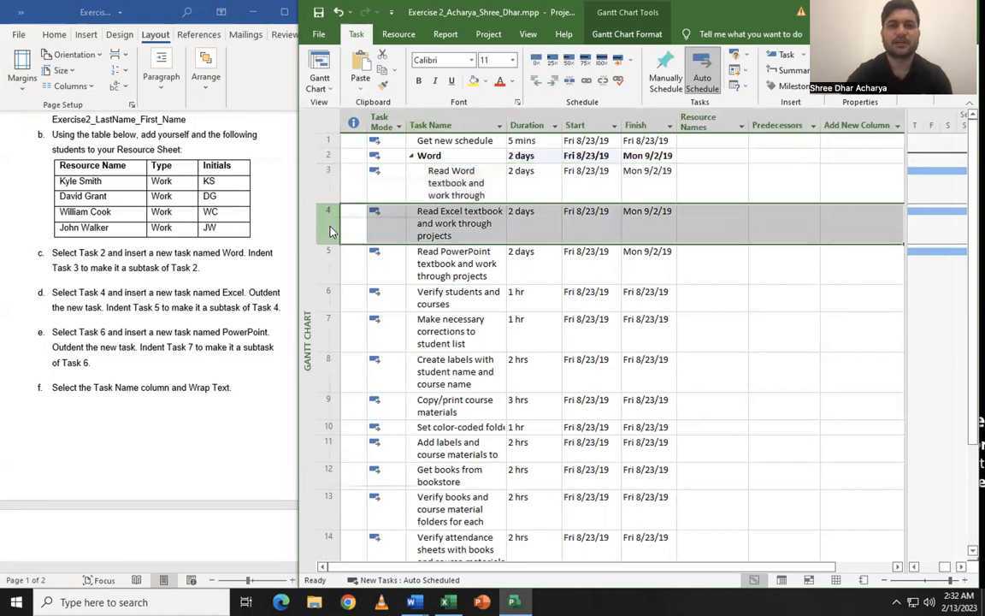
right_click(330, 228)
left_click(373, 321)
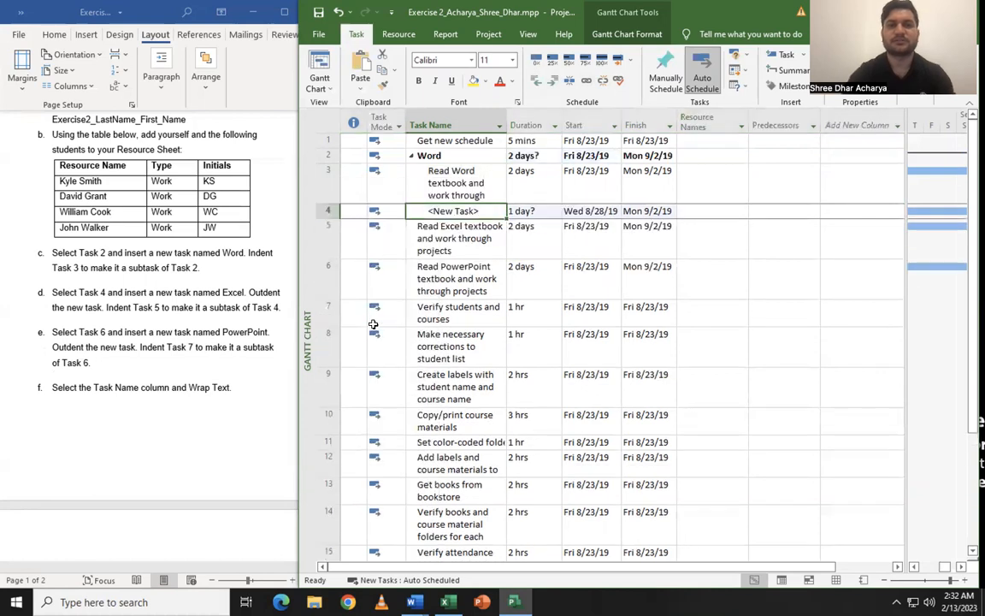
type("Excel")
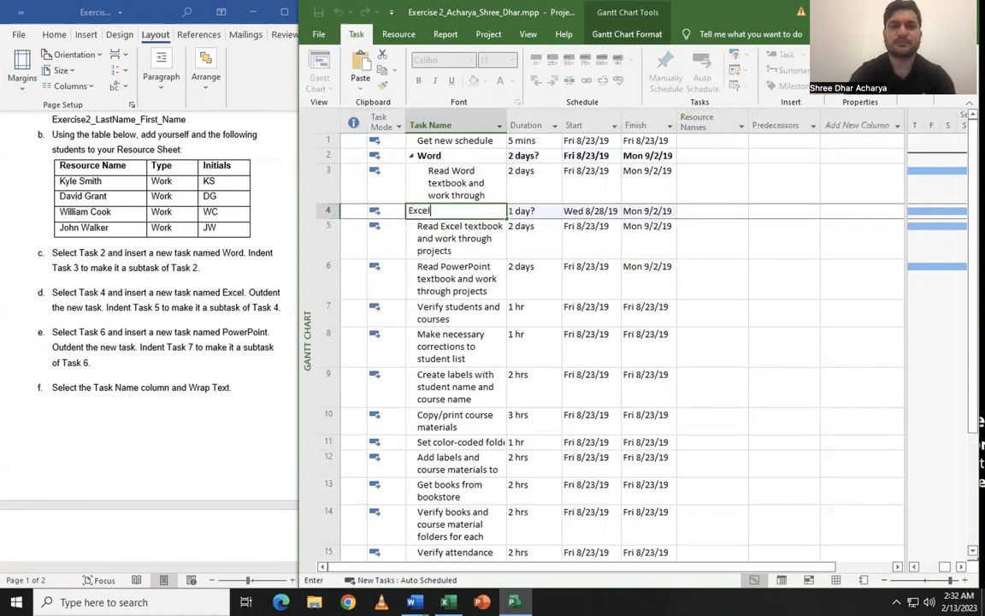
key("Return")
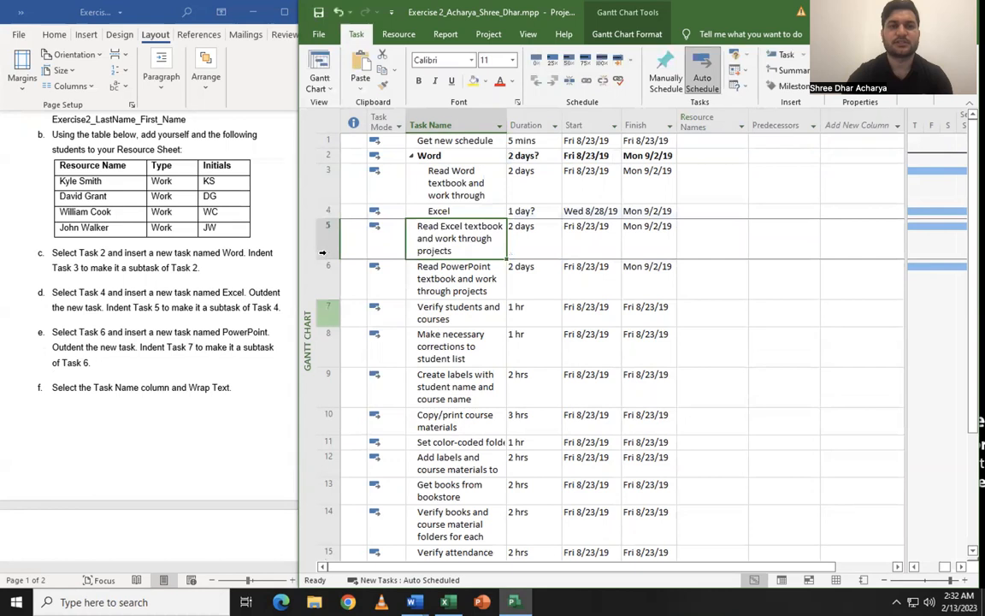
Indent the Read Excel textbook task as a subtask of Excel, and outdent Excel to the same level as Word
left_click(329, 239)
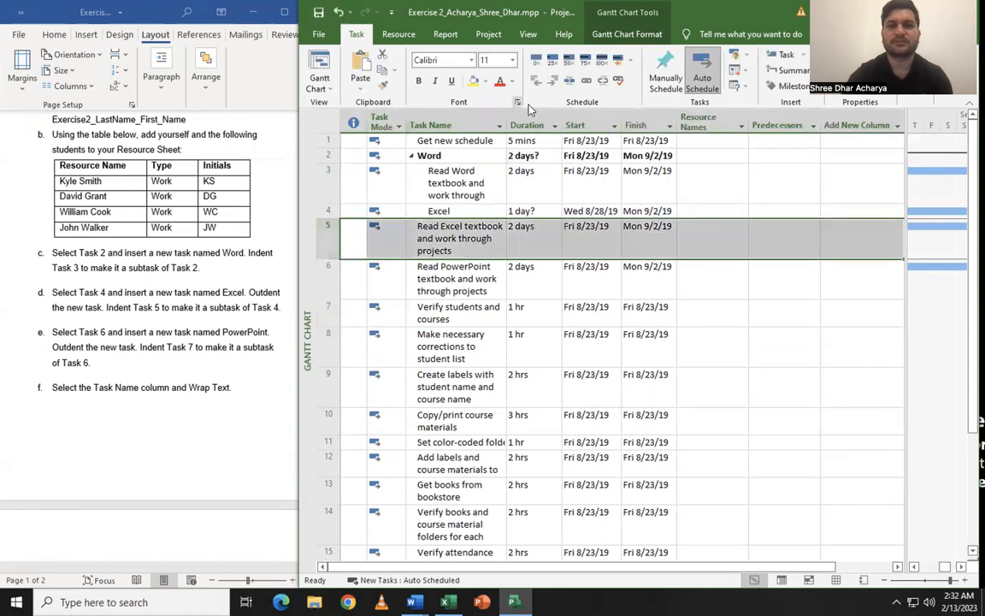
left_click(554, 81)
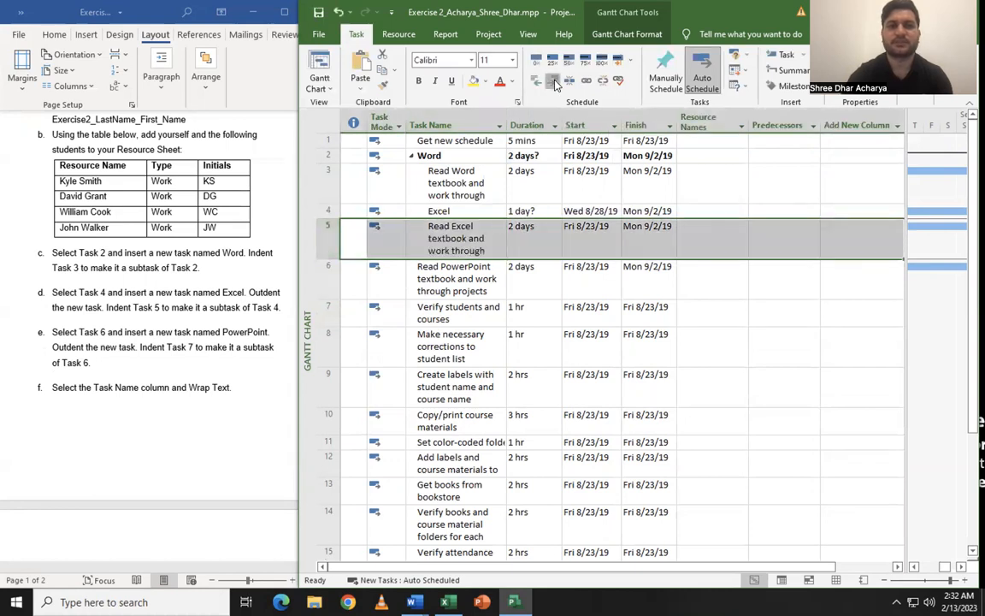
left_click(554, 82)
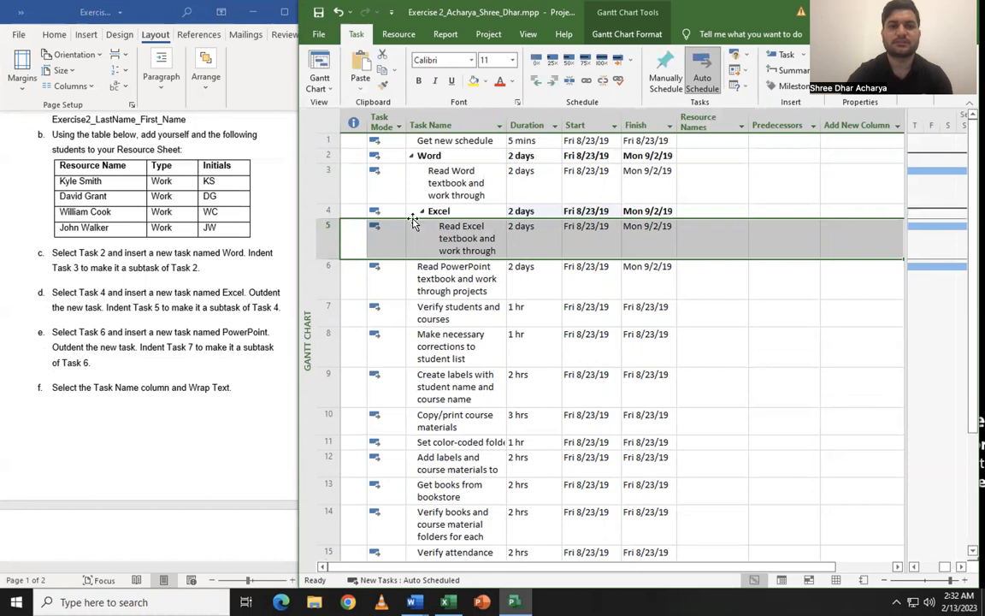
left_click(330, 212)
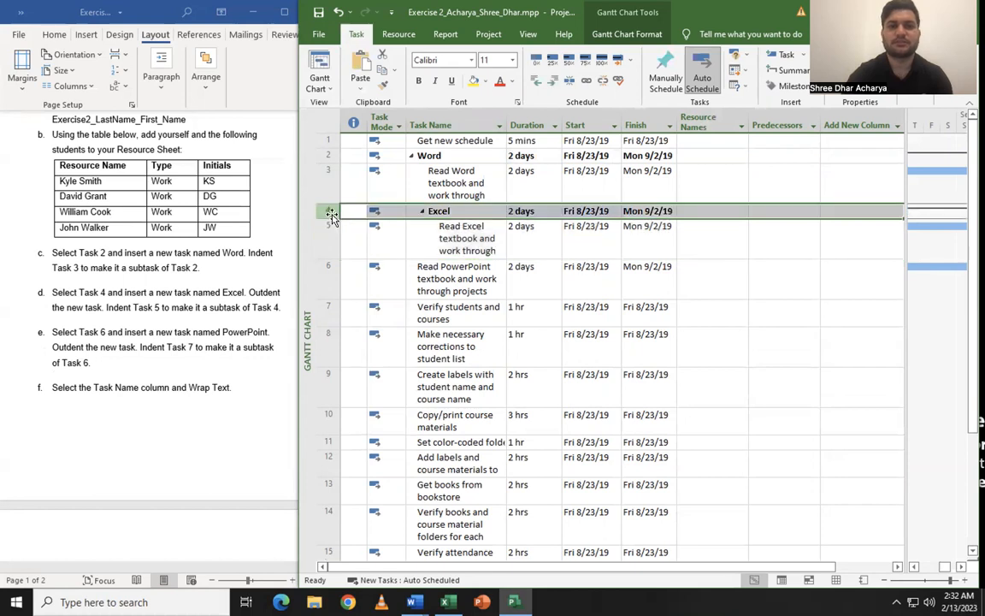
left_click(536, 81)
Insert a new task named PowerPoint at row 6, above the Read PowerPoint textbook task
left_click(330, 275)
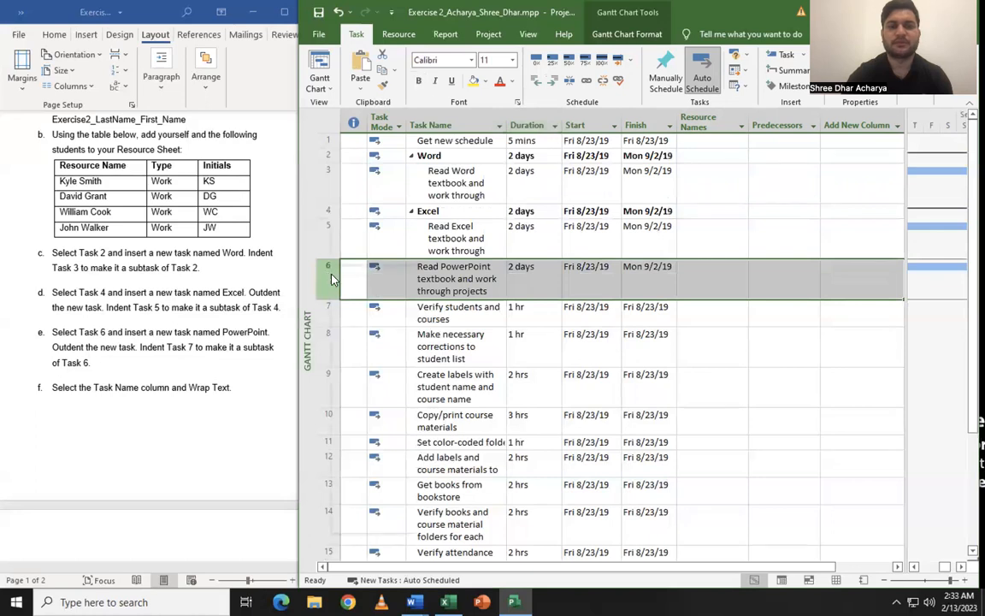
right_click(330, 276)
left_click(373, 369)
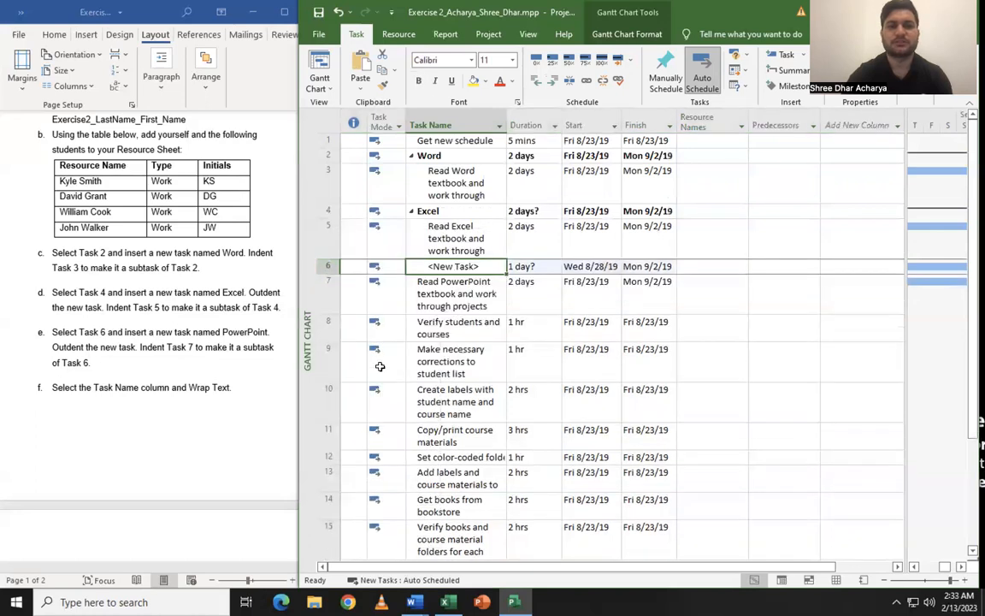
key("BackSpace")
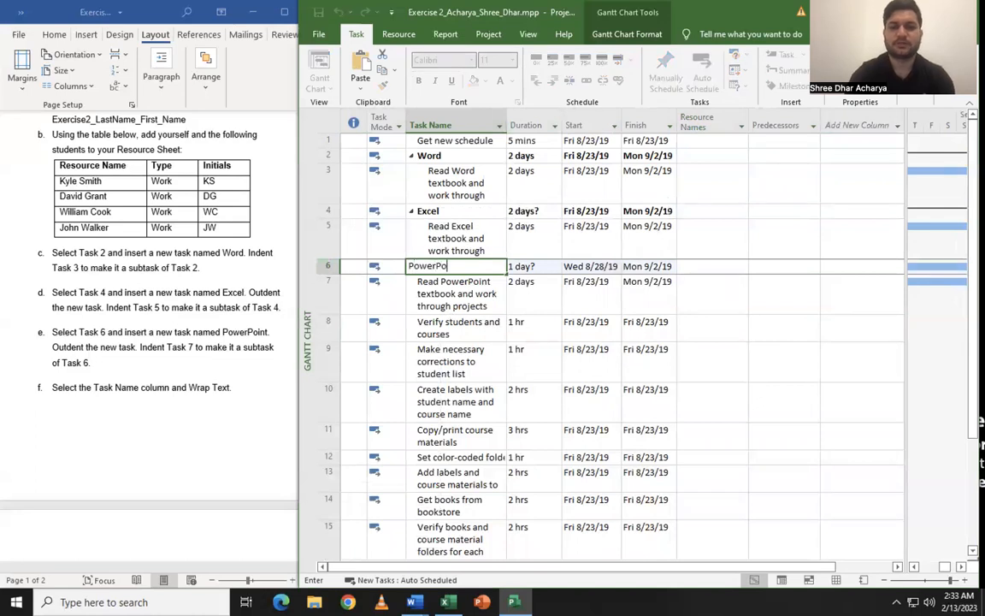
key("Return")
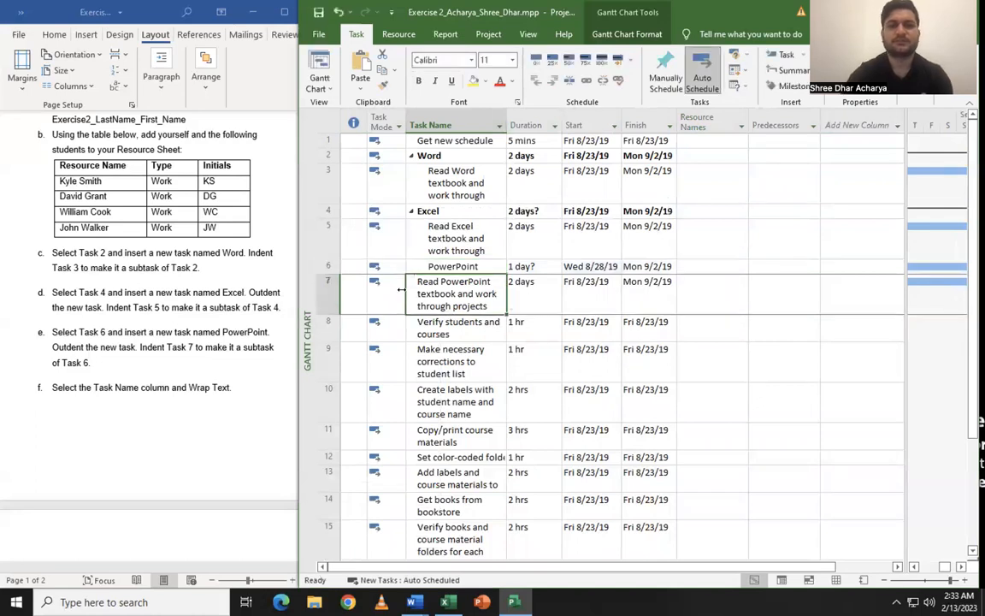
Outdent the PowerPoint task and indent the Read PowerPoint textbook task as its subtask
left_click(328, 266)
left_click(536, 80)
left_click(330, 289)
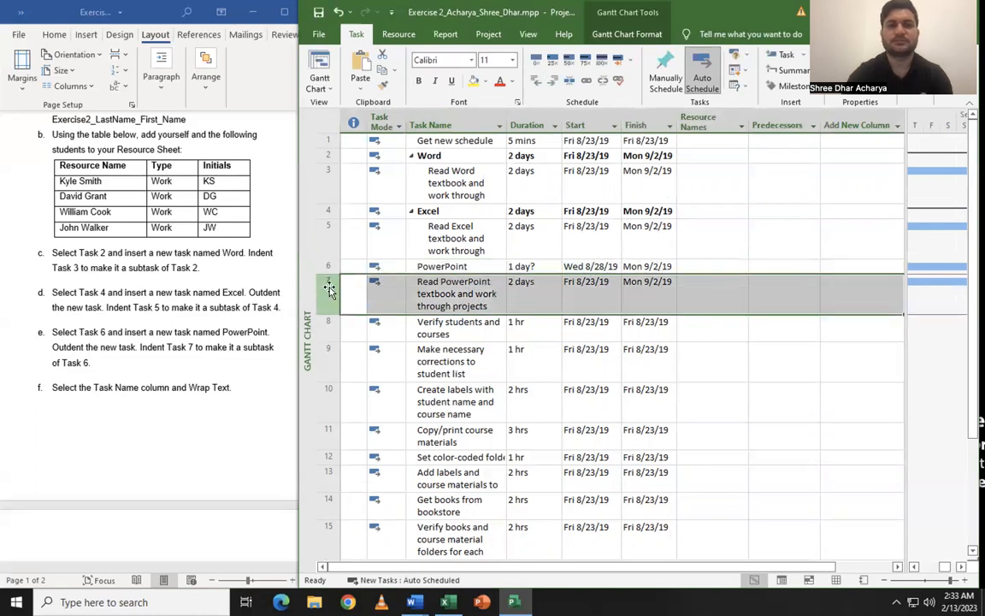
left_click(552, 80)
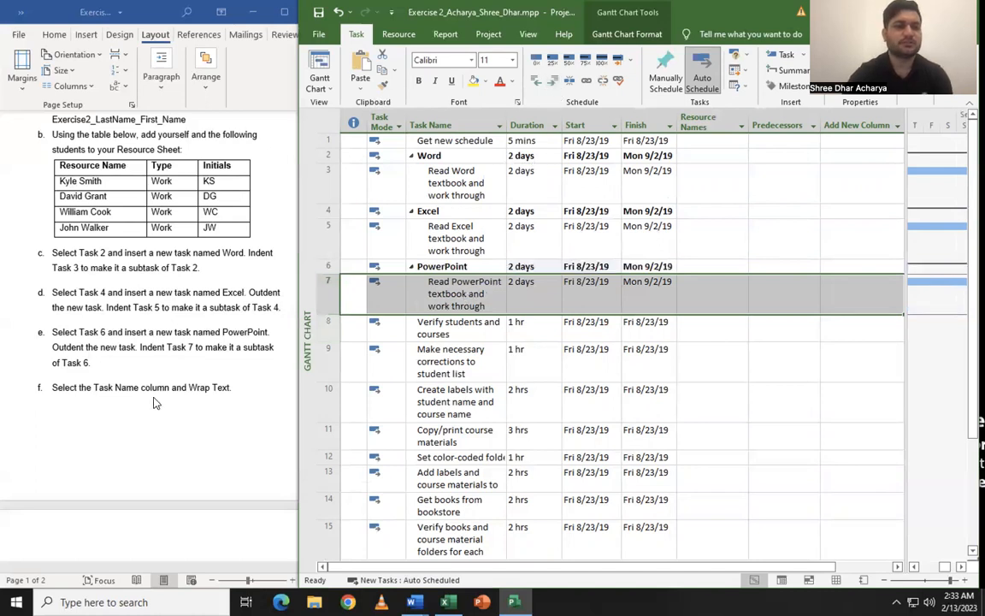
Turn Wrap Text off and back on for the entire Task Name column
scroll(154, 402, "down", 1)
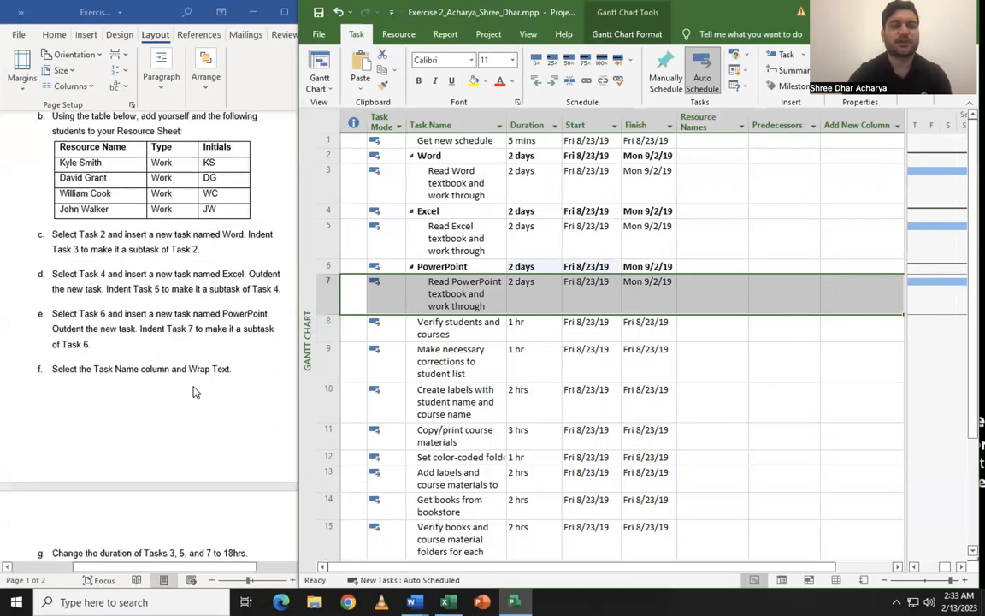
left_click(451, 124)
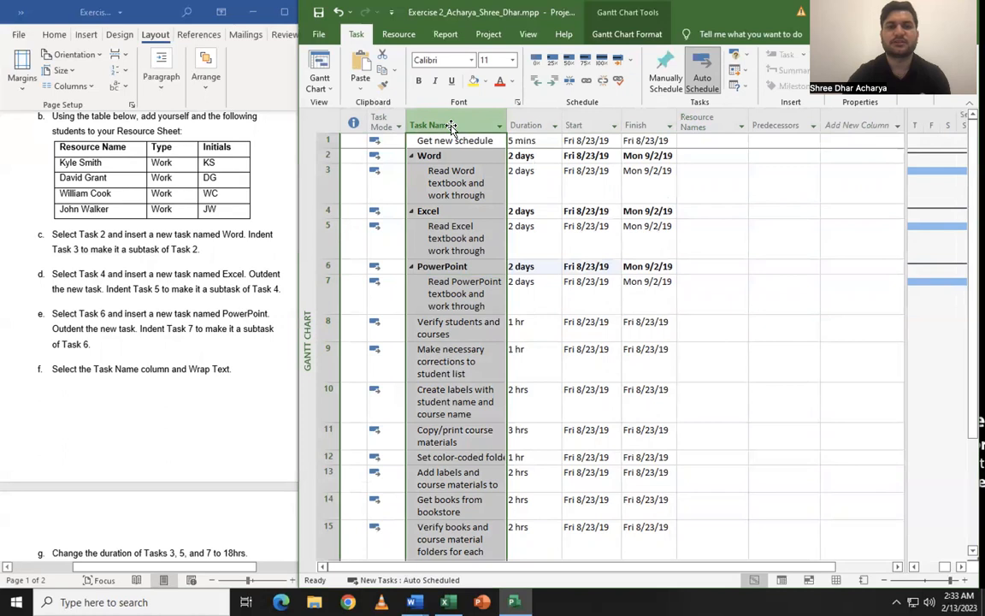
right_click(452, 126)
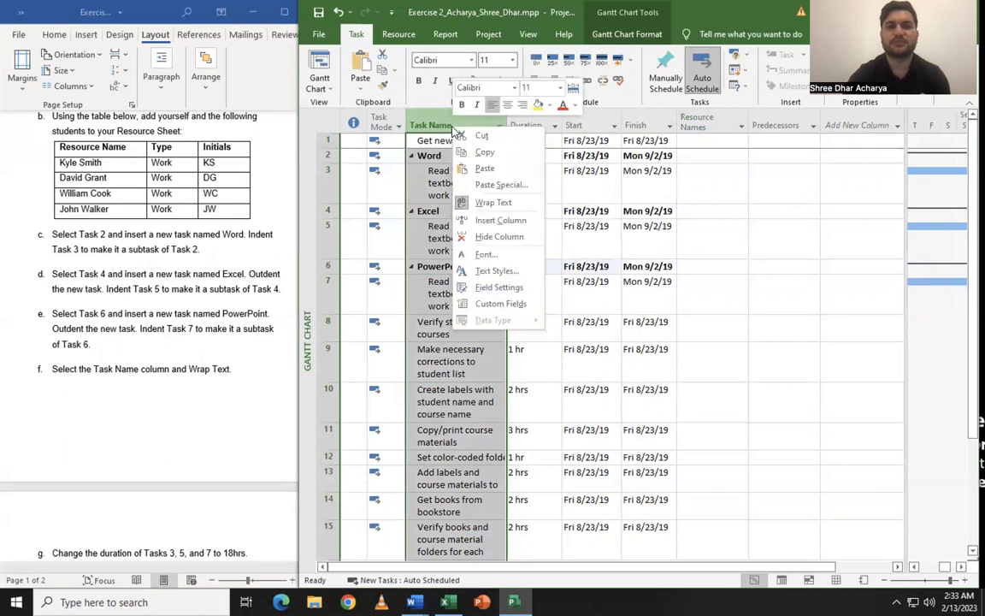
left_click(494, 202)
right_click(451, 126)
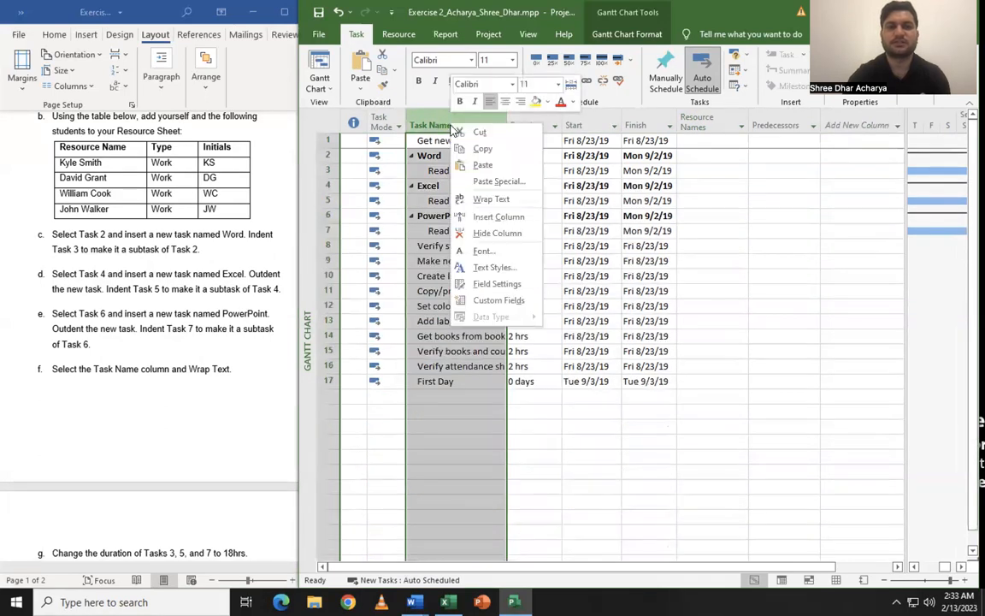
left_click(487, 202)
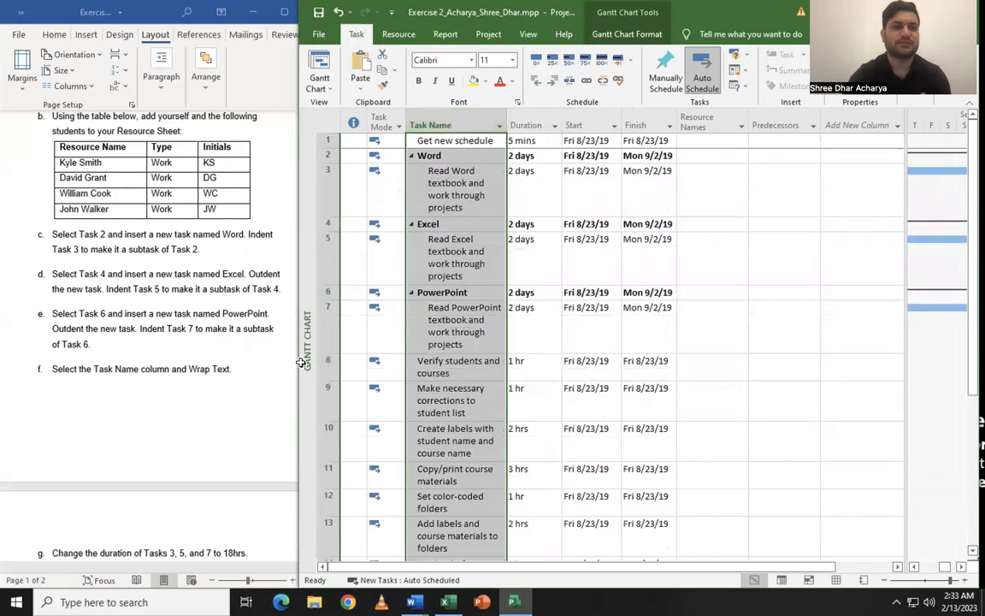
Set the duration of Tasks 3, 5 and 7 together to 18 hrs
scroll(228, 378, "down", 3)
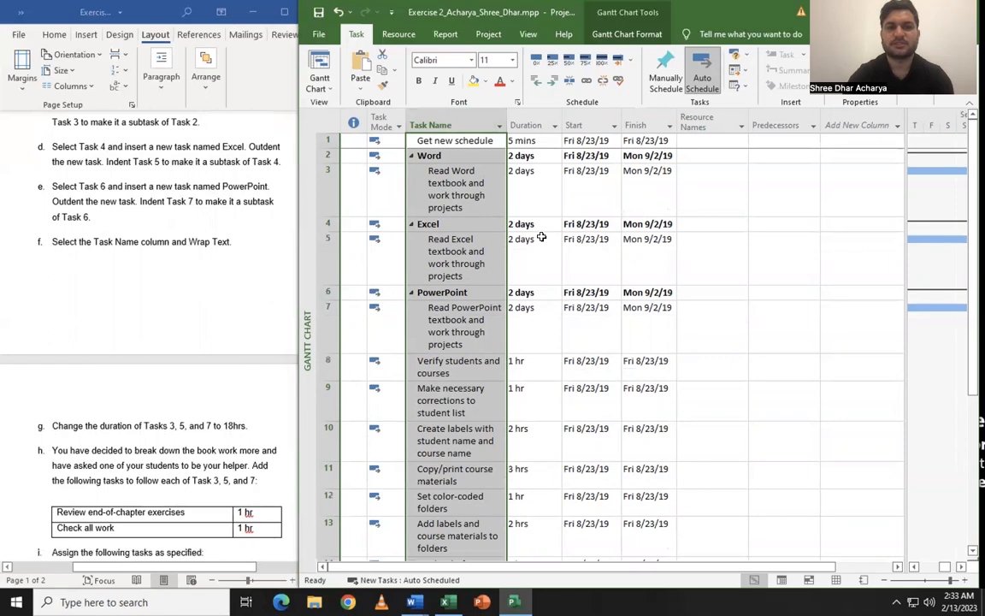
left_click(538, 202)
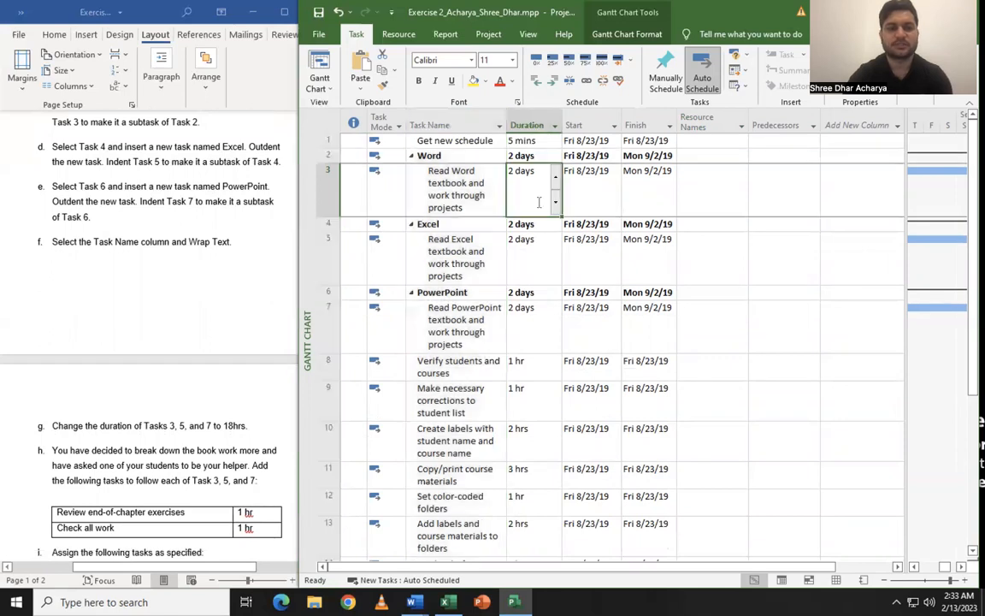
left_click(539, 259, "ctrl")
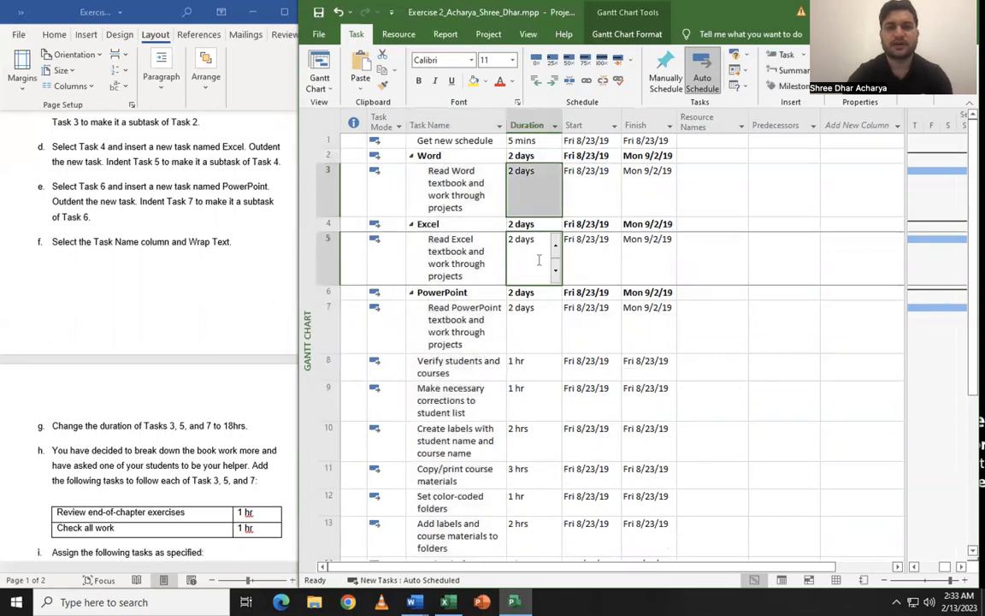
left_click(539, 336, "ctrl")
right_click(539, 340)
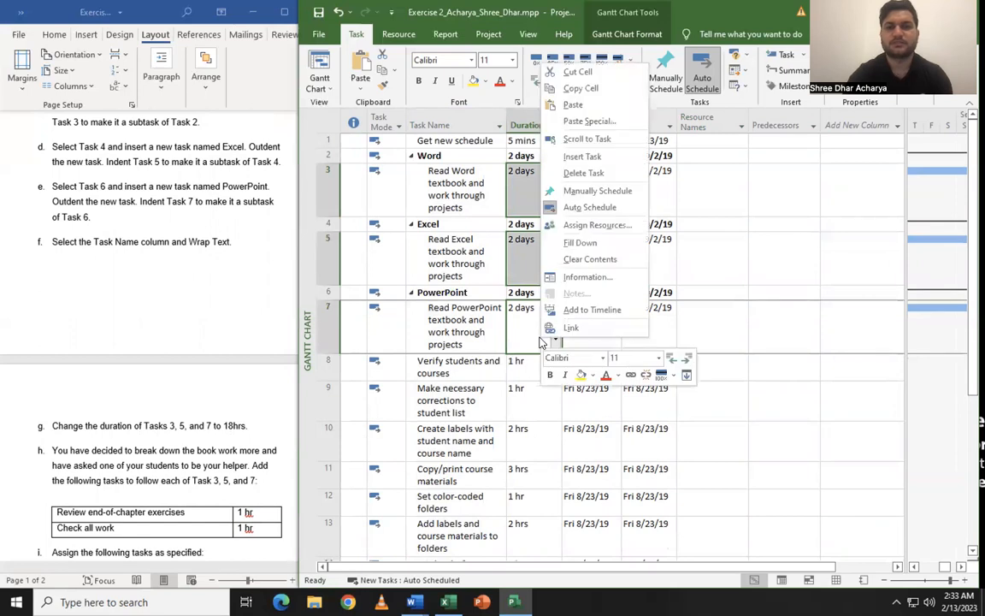
left_click(585, 277)
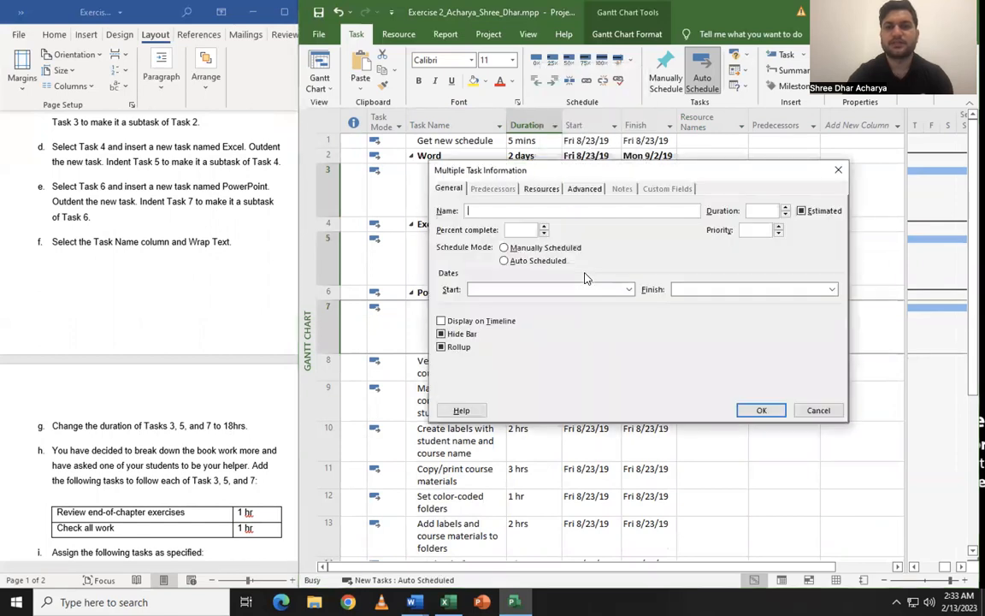
left_click(753, 211)
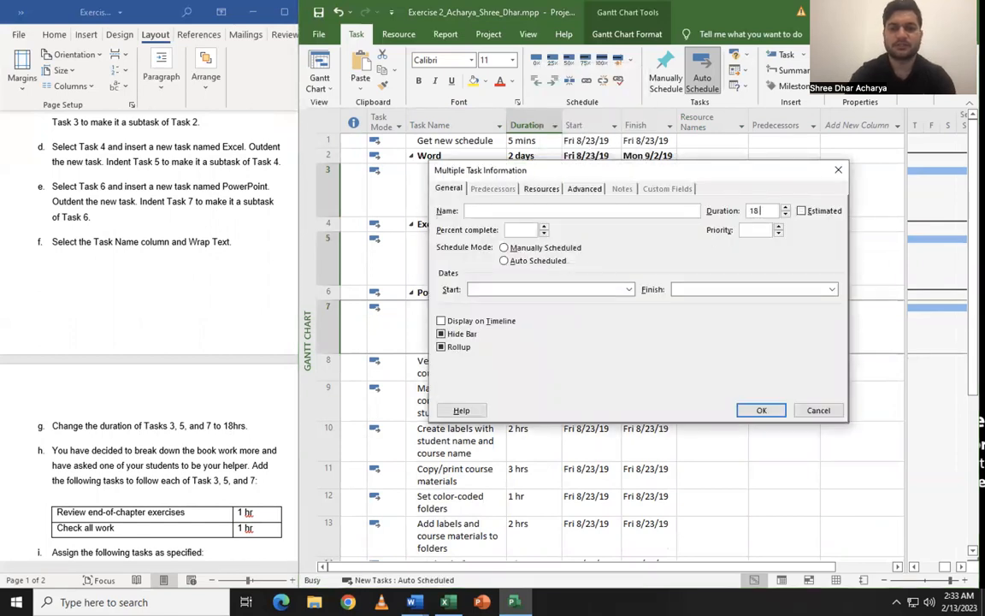
type("18 hrs")
key("Return")
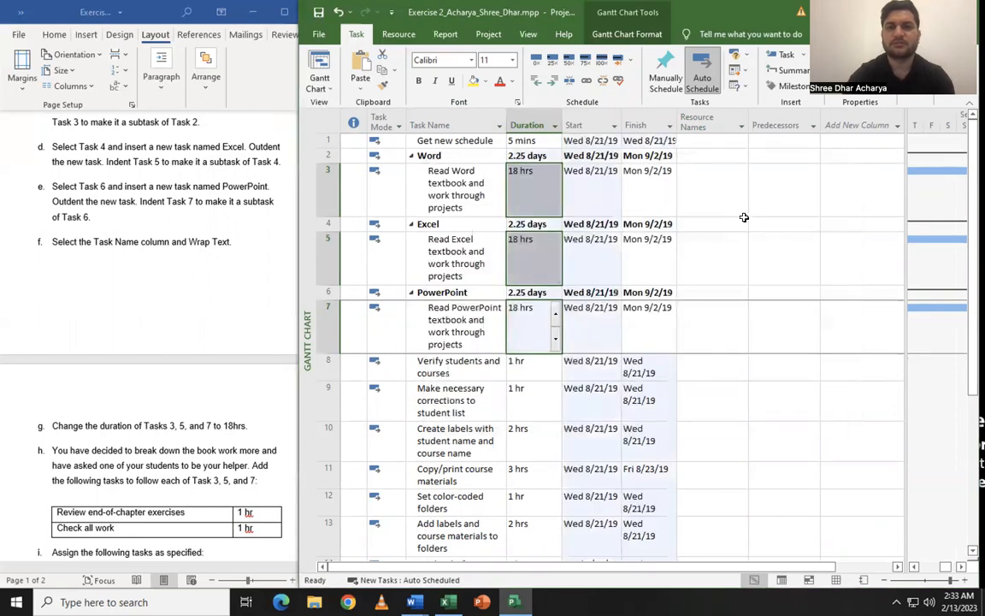
Insert a task at row 4 below the Read Word textbook task, named Review end-of-chapter exercises from the instructions, with a duration of 1 hr
scroll(118, 458, "down", 2)
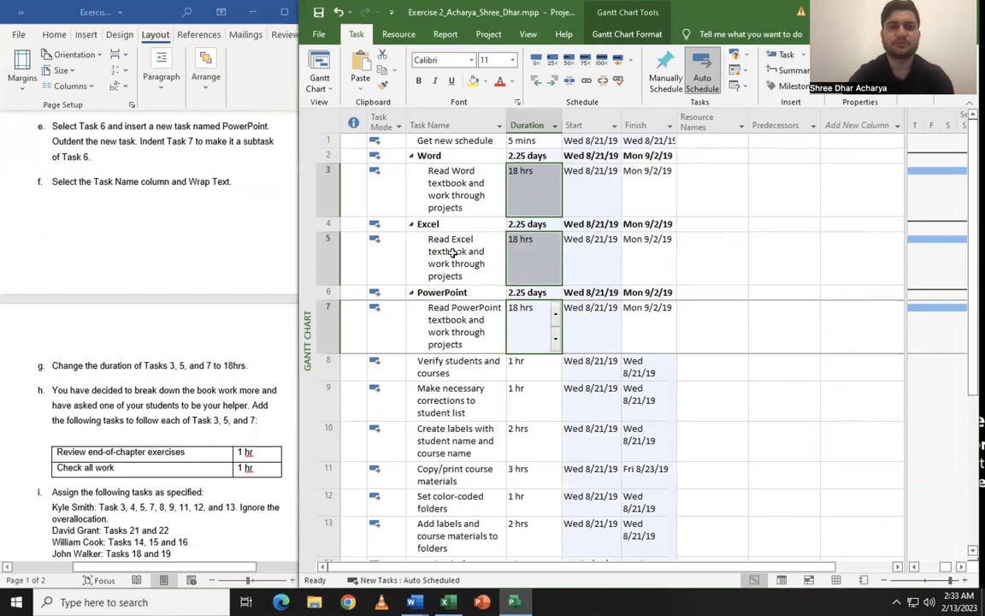
left_click(330, 224)
right_click(332, 225)
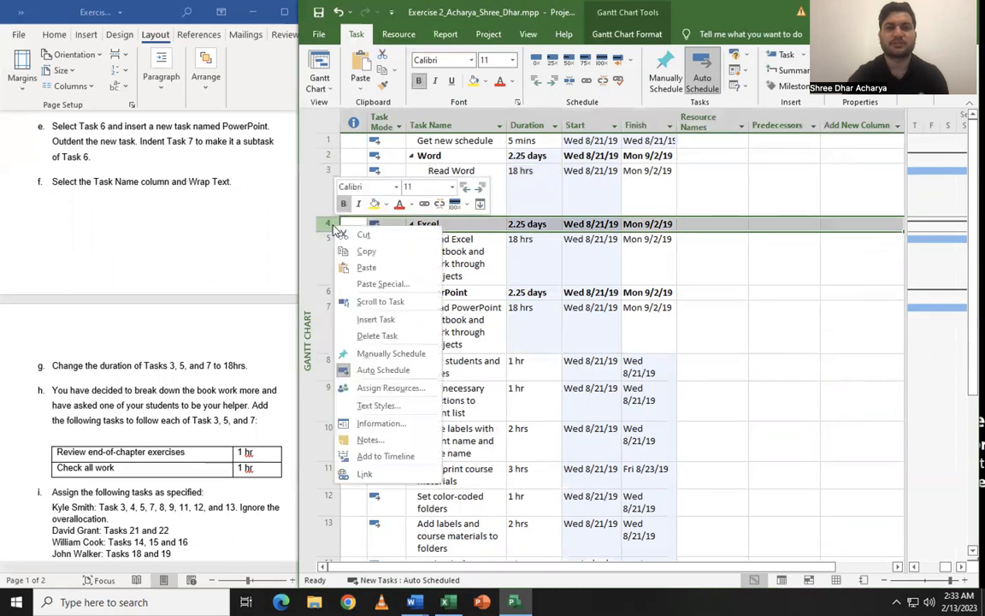
left_click(376, 318)
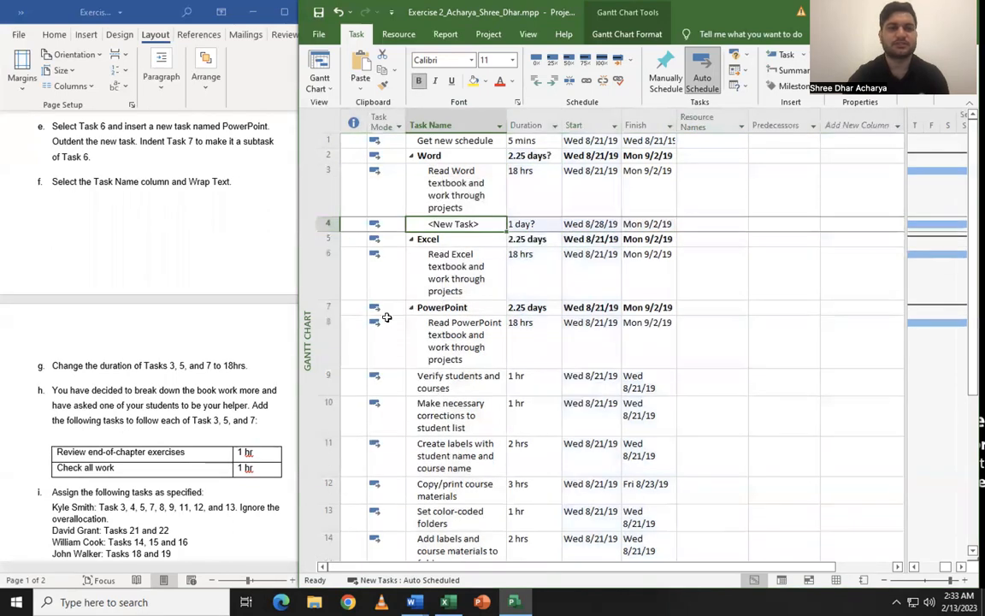
left_click(189, 452)
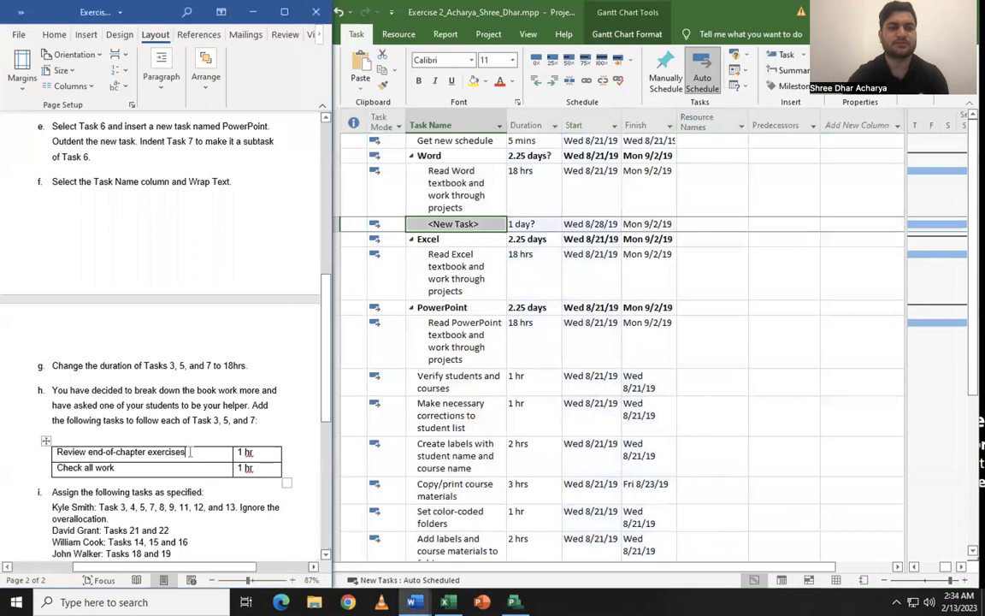
left_click_drag(189, 451, 67, 451)
key("ctrl+c")
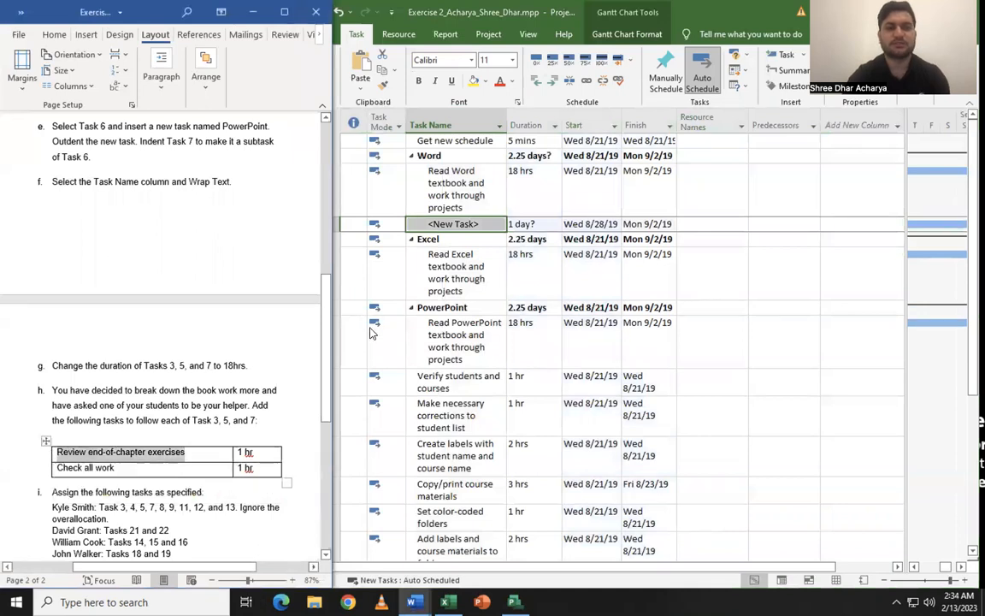
left_click(449, 224)
double_click(449, 224)
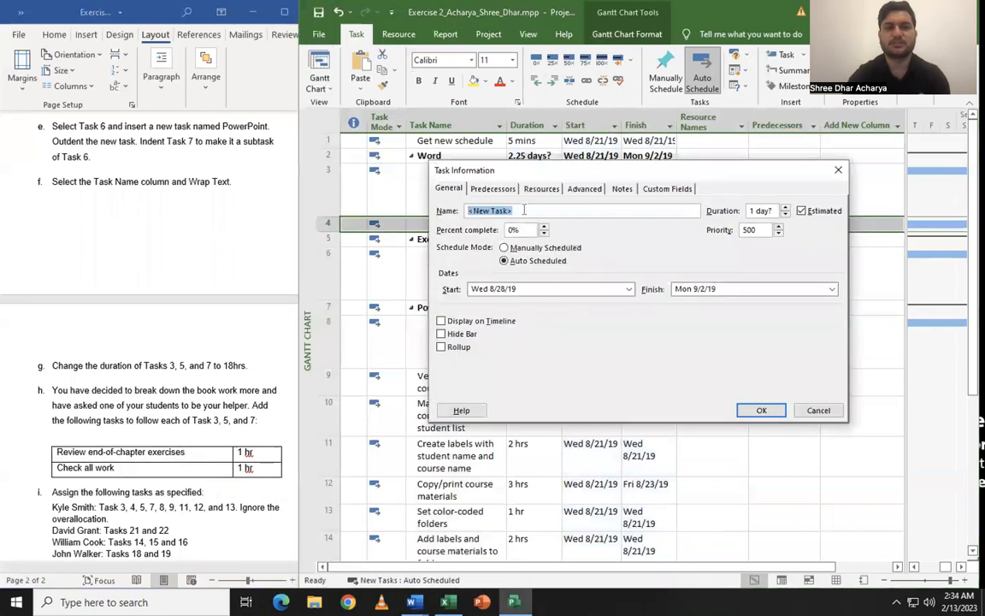
key("ctrl+v")
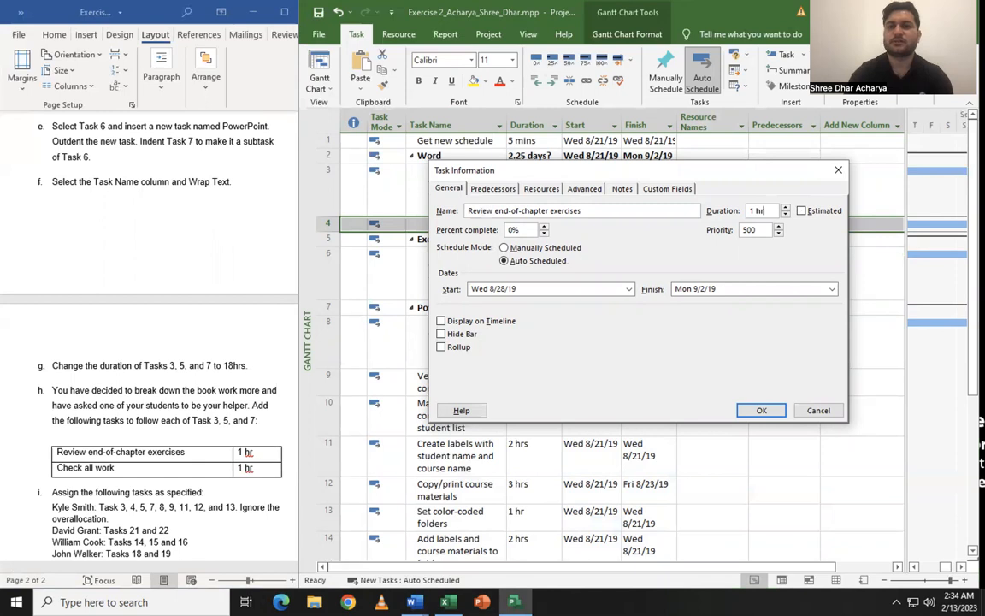
key("Return")
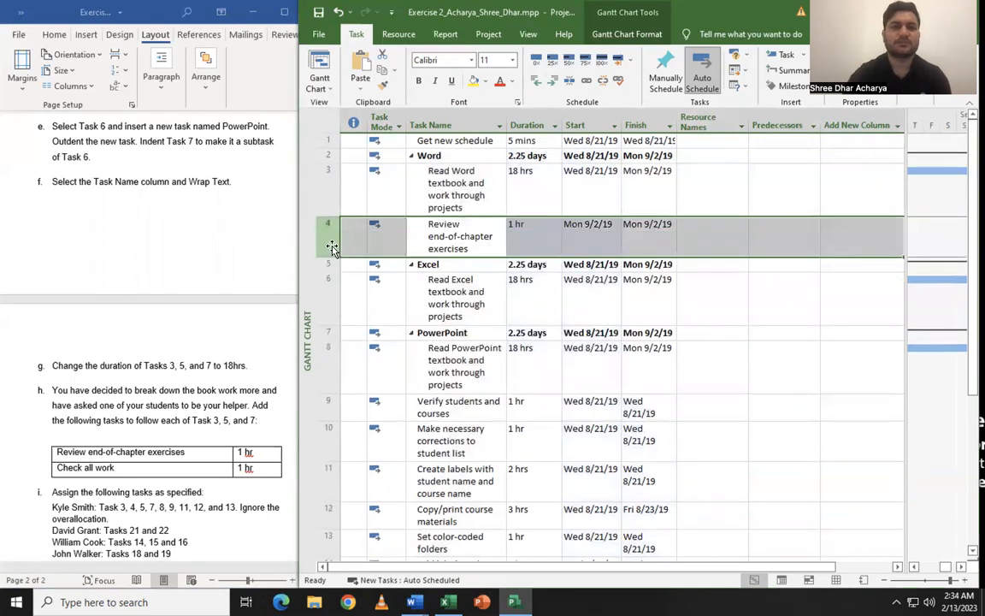
Insert a task at row 5, above Excel, and name it Check all work using the text from the instructions table
left_click(330, 265)
right_click(331, 267)
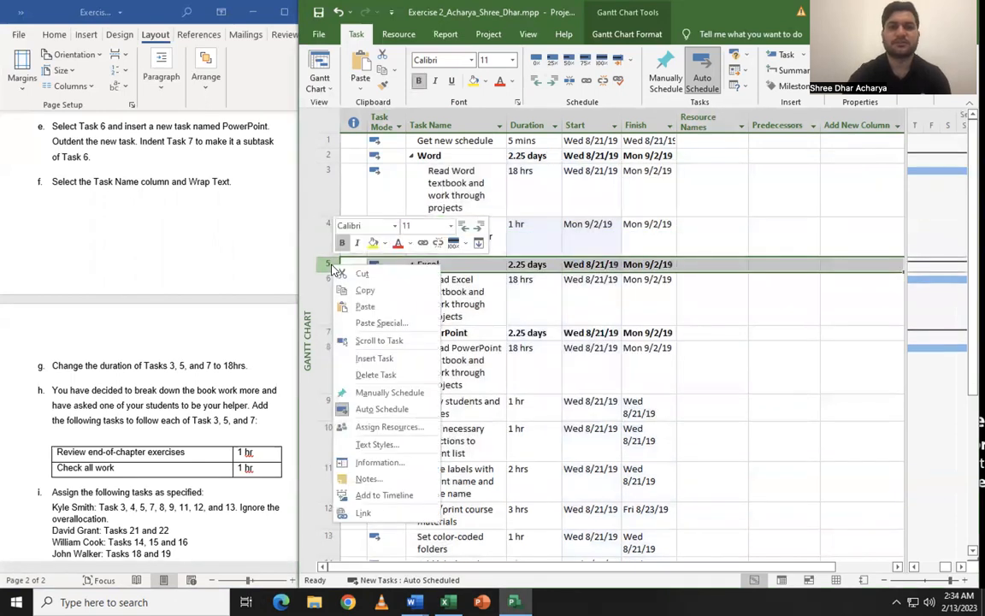
left_click(374, 358)
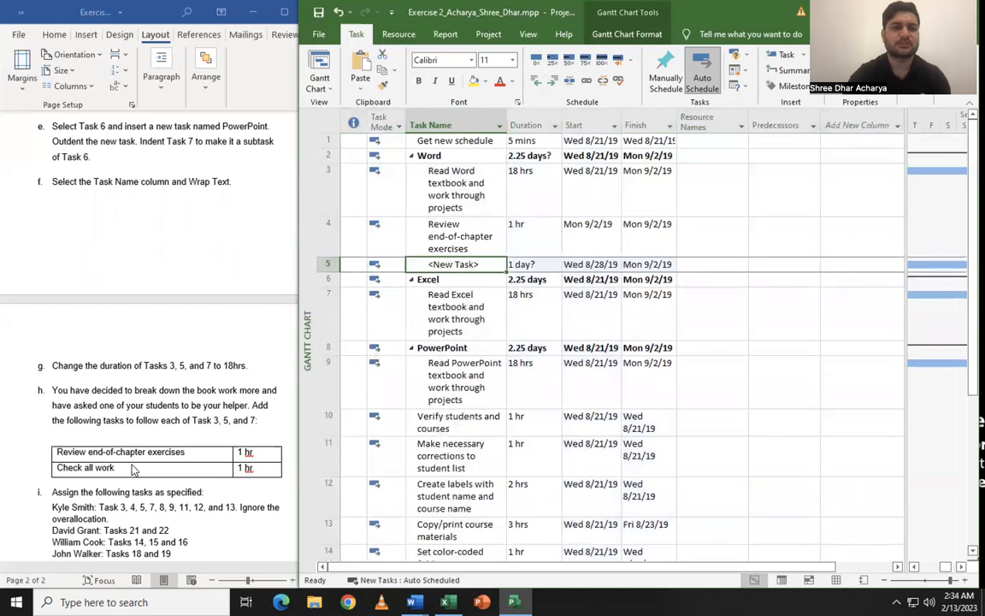
left_click(129, 468)
left_click_drag(126, 468, 61, 472)
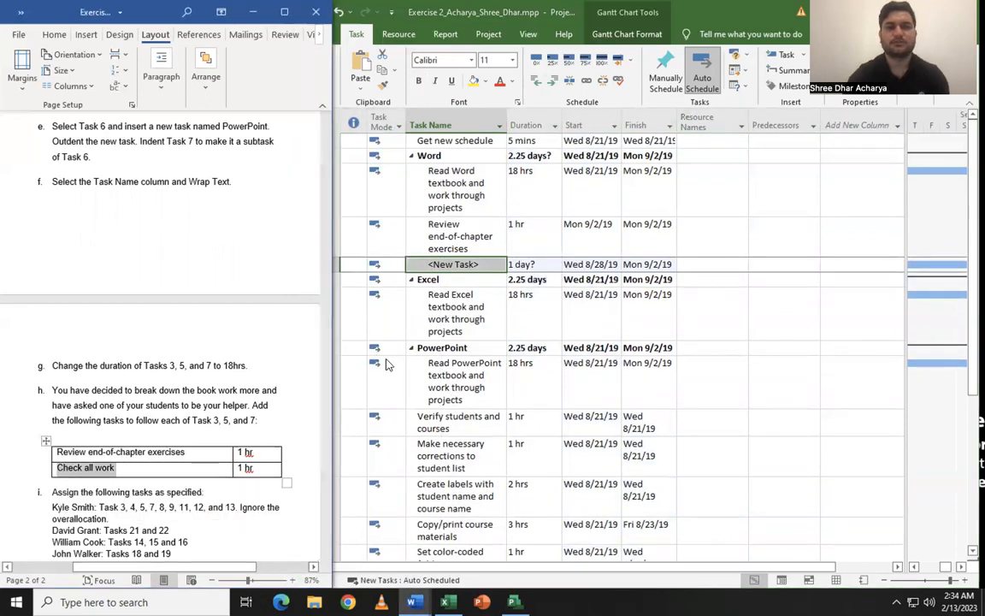
left_click(432, 263)
left_click(432, 264)
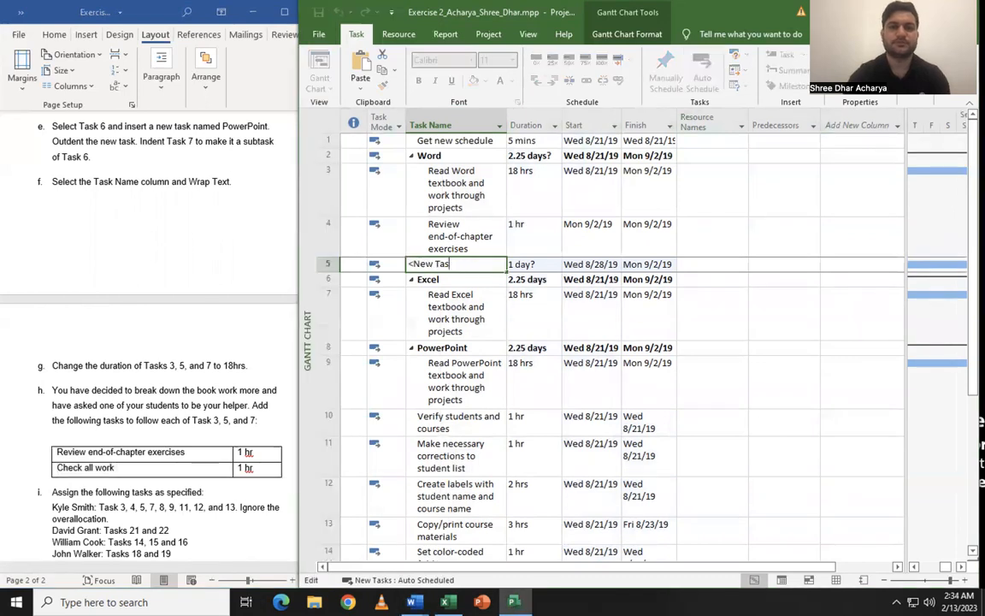
key("BackSpace")
key("BackSpace")
key("BackSpace")
key("ctrl+v")
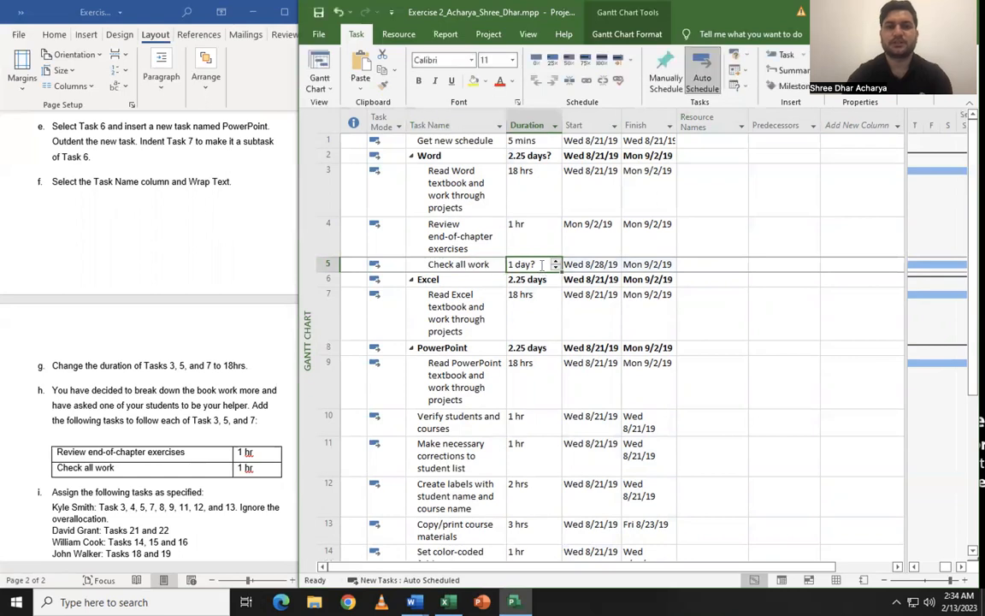
Set the duration of the Check all work task at row 5 to 1 hr
key("BackSpace")
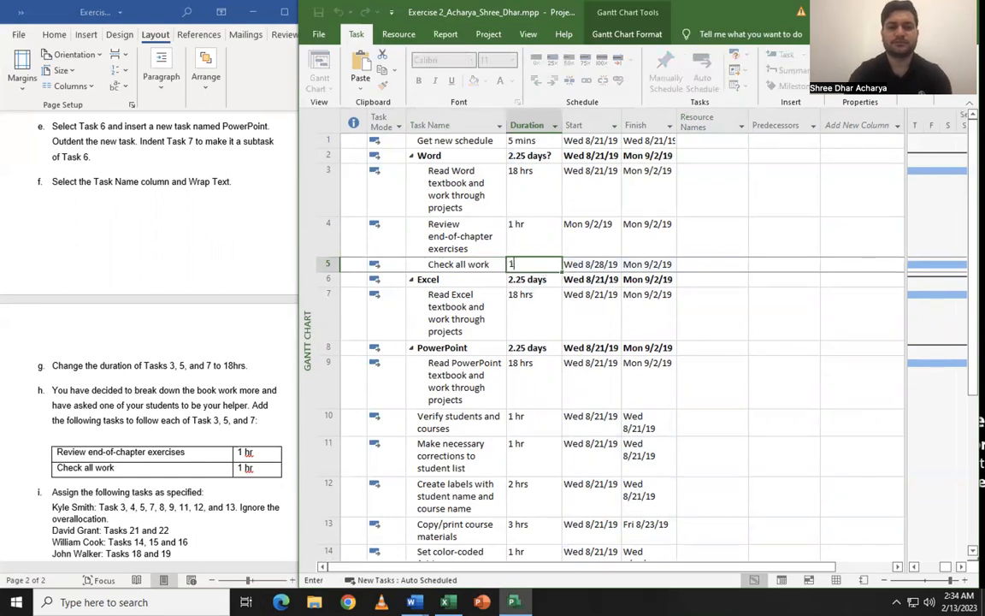
type("1 hr")
key("Return")
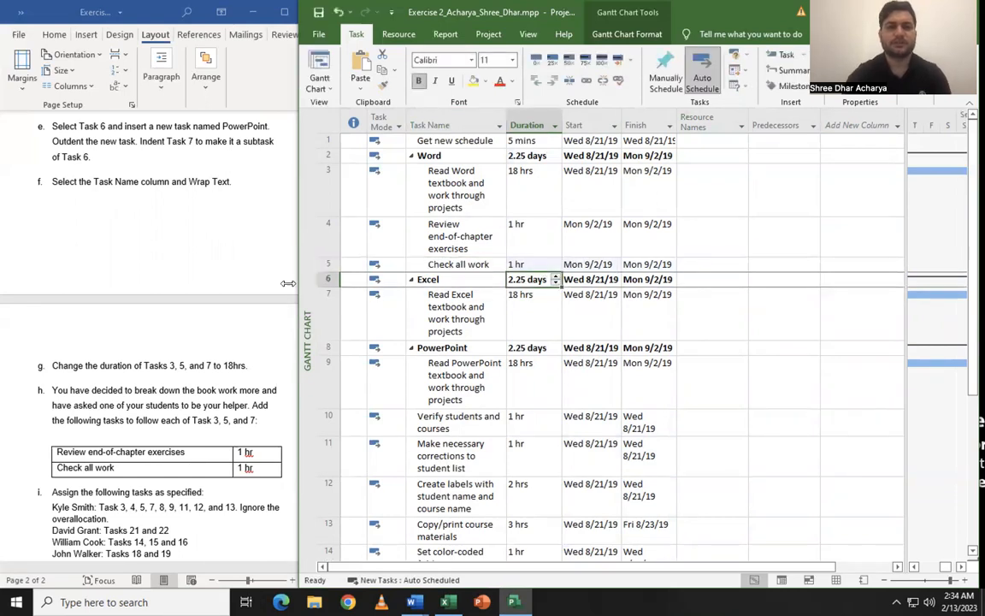
Indent Tasks 4 and 5 together to make them subtasks of the Read Word textbook task
left_click(329, 266)
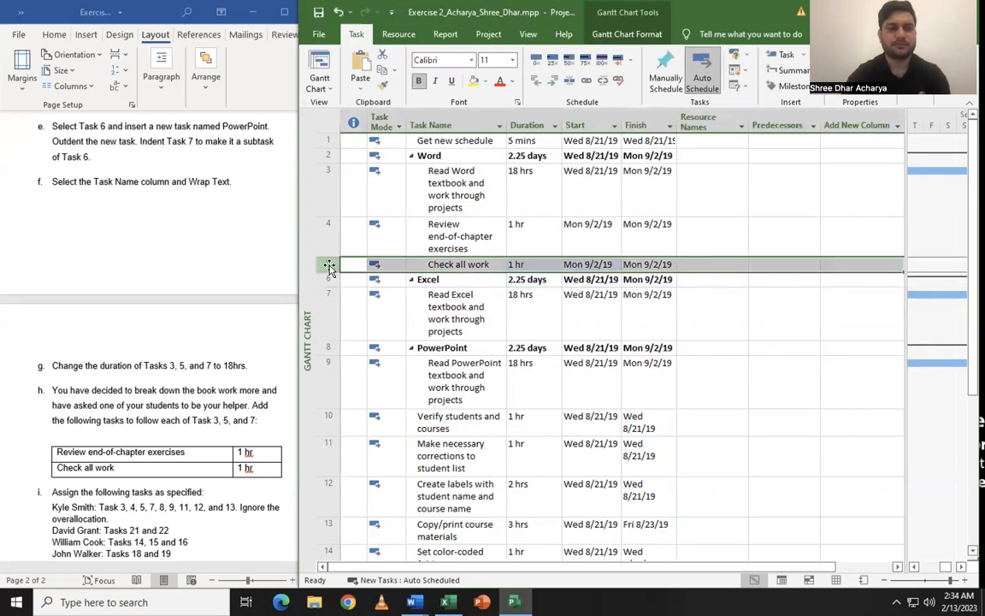
left_click(325, 241, "shift")
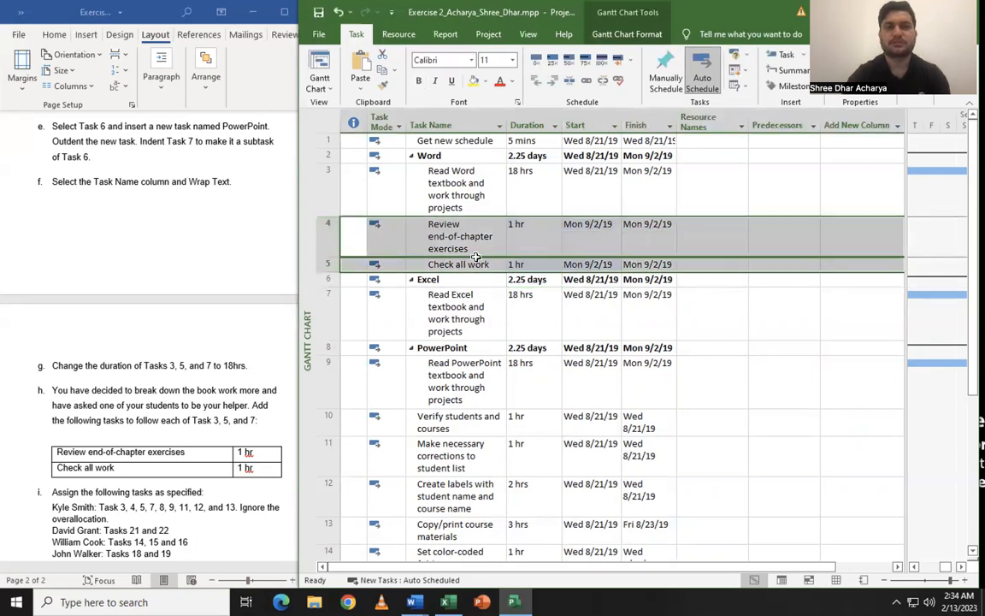
left_click(552, 84)
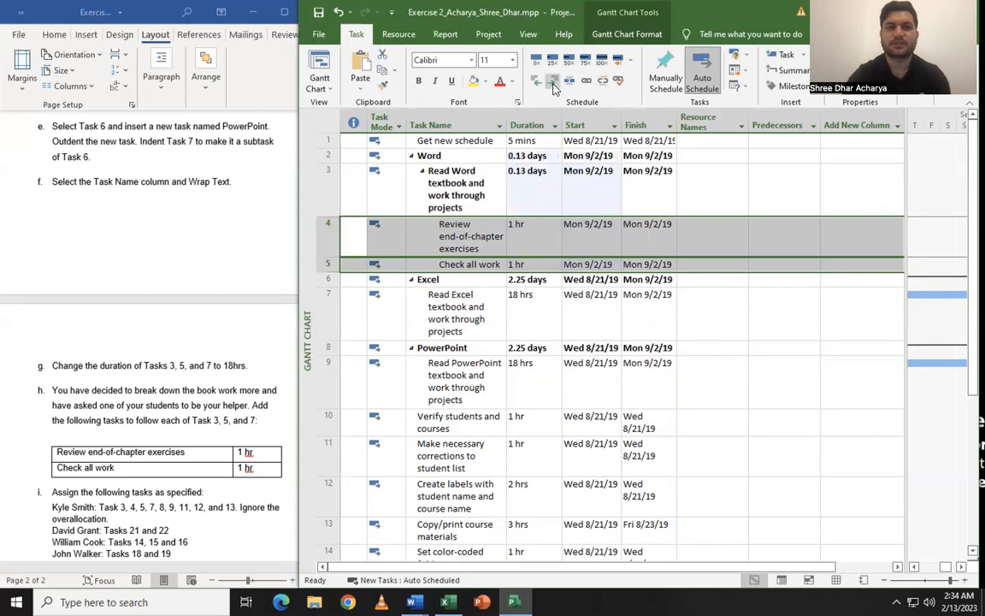
Copy Tasks 4 and 5 and paste them above the PowerPoint task, below the Read Excel textbook task
left_click(323, 263)
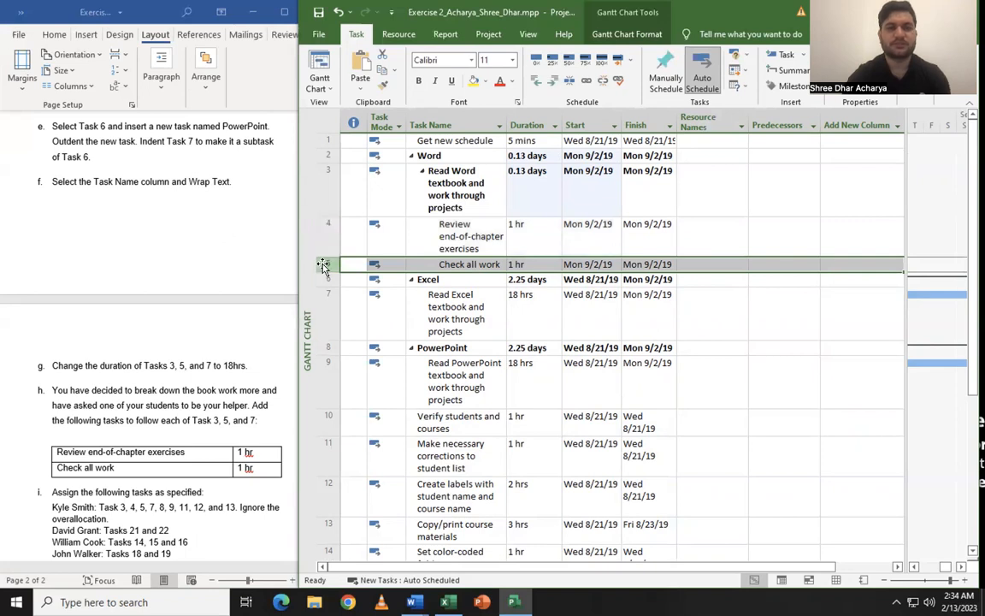
left_click(317, 231, "shift")
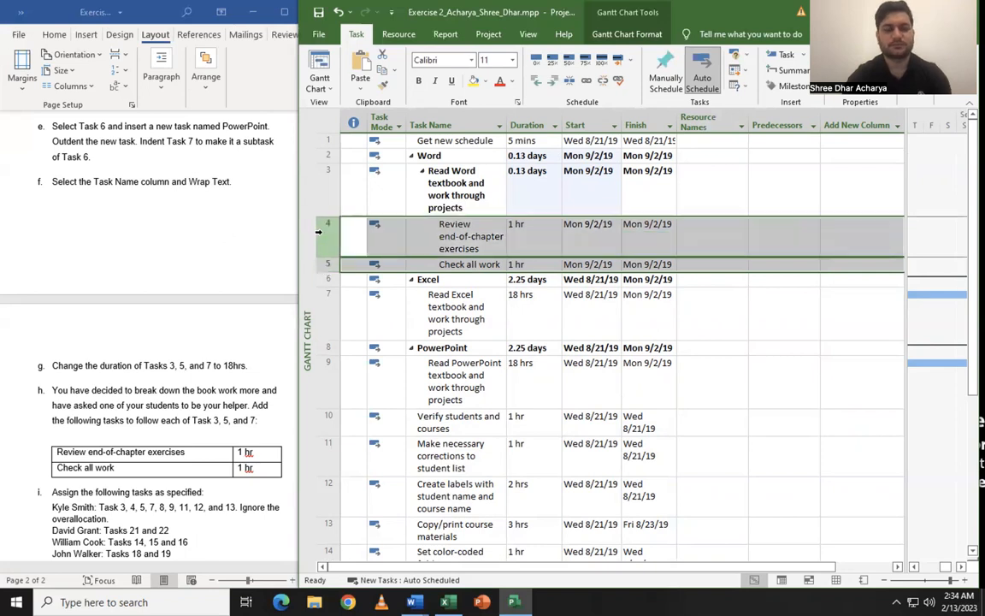
left_click(328, 347)
right_click(327, 347)
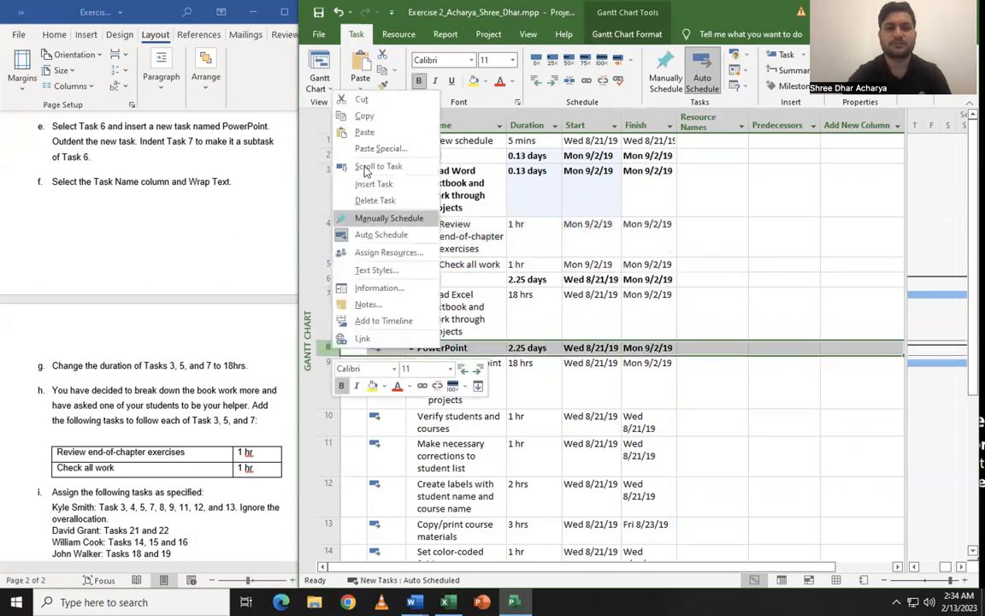
left_click(364, 131)
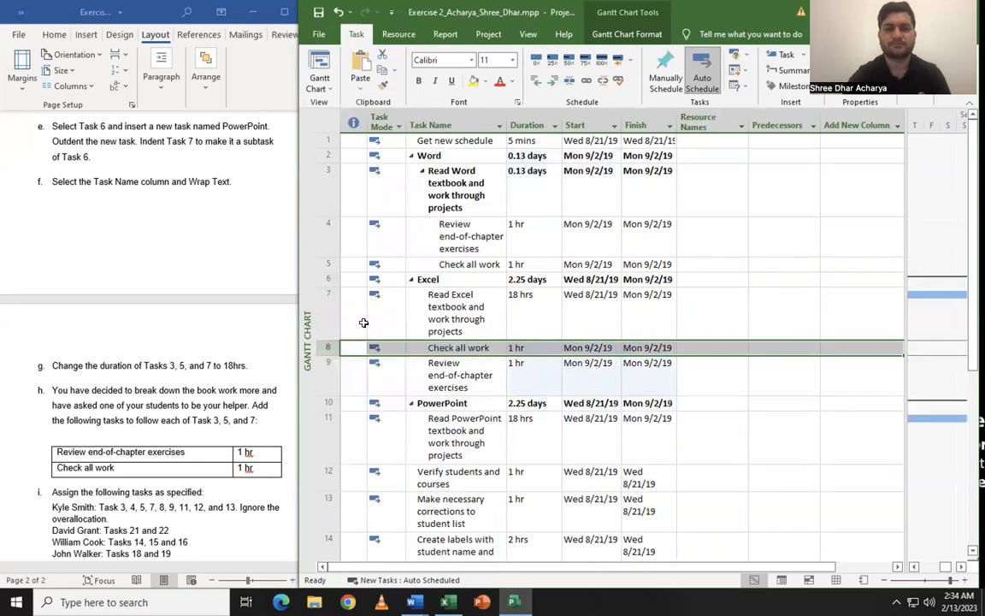
Indent Tasks 8 and 9 together to make them subtasks of the Read Excel textbook task
left_click(553, 81)
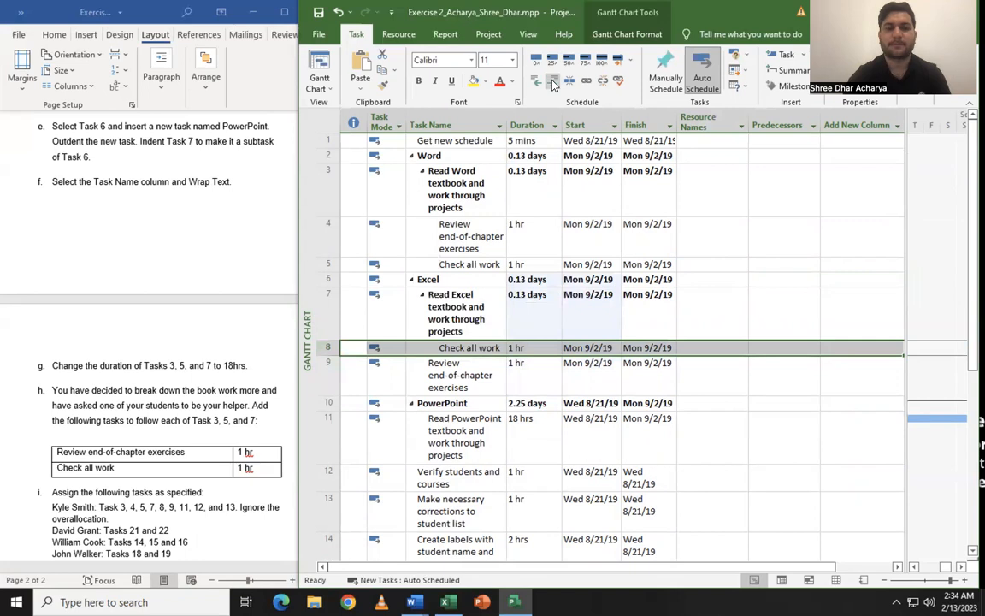
left_click(536, 80)
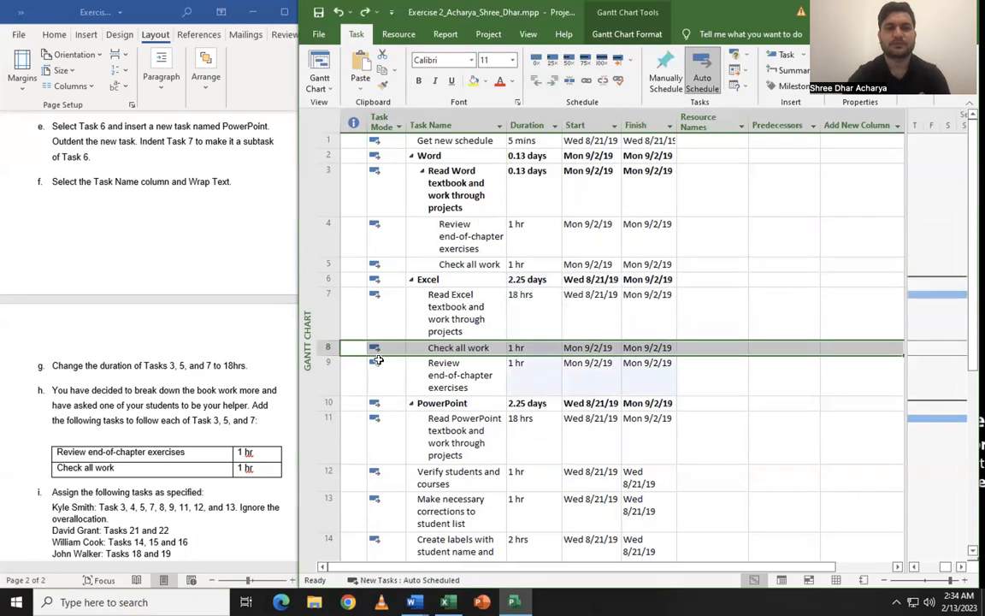
left_click(321, 371, "ctrl")
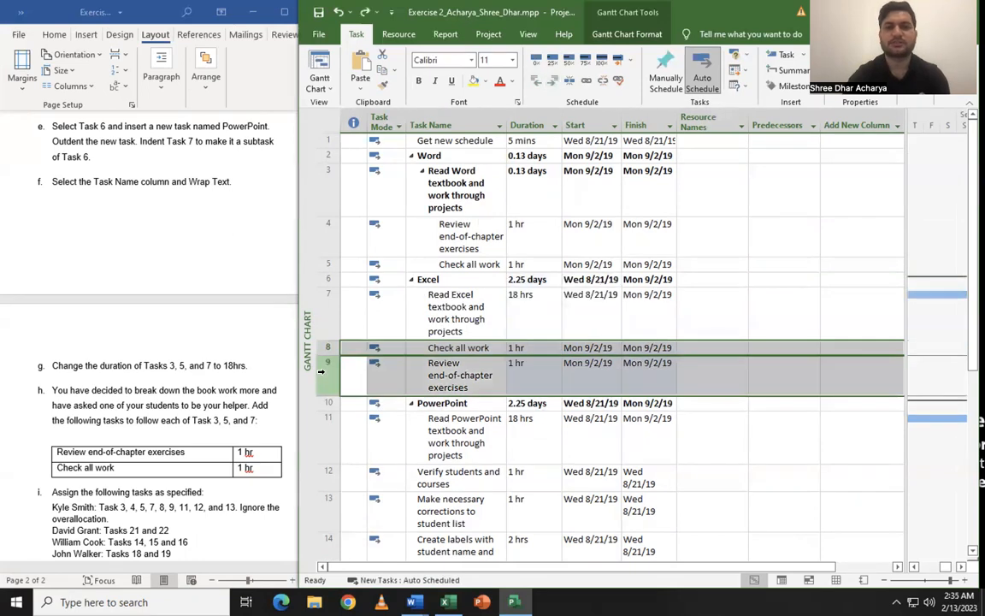
left_click(553, 82)
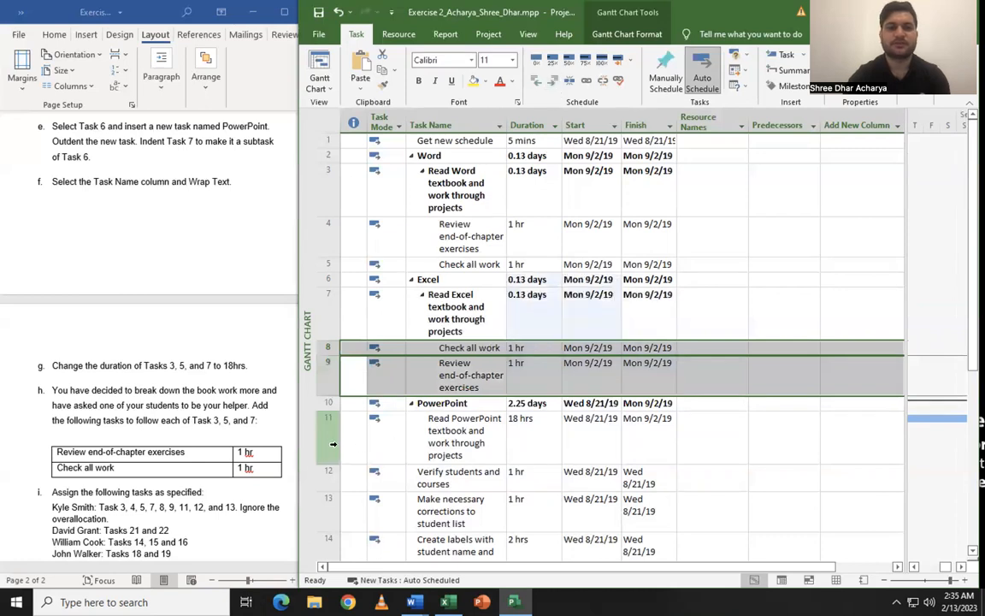
Paste the copied review and checking tasks at row 12 and indent both under the Read PowerPoint textbook task
left_click(331, 475)
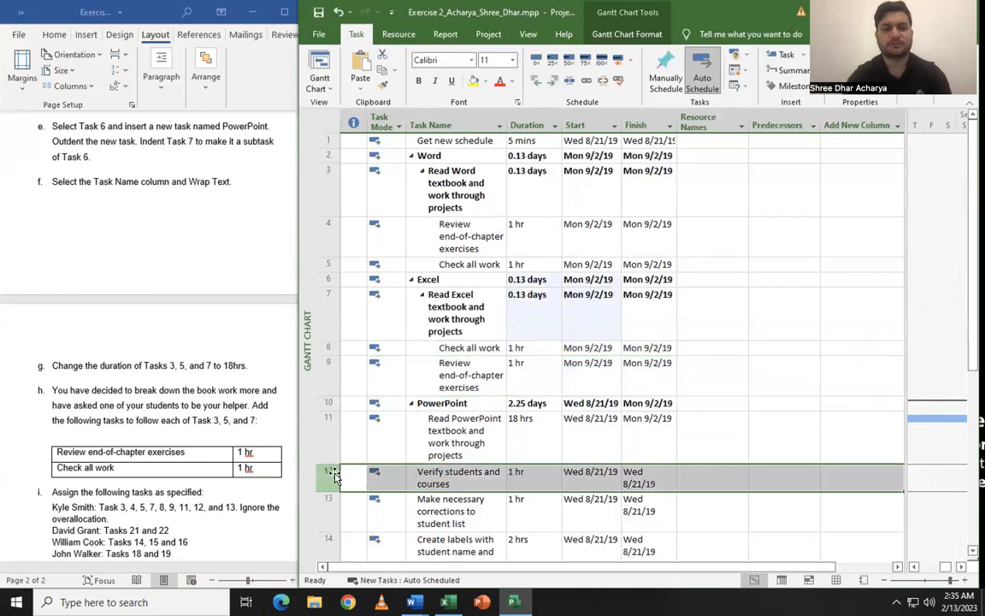
key("ctrl+v")
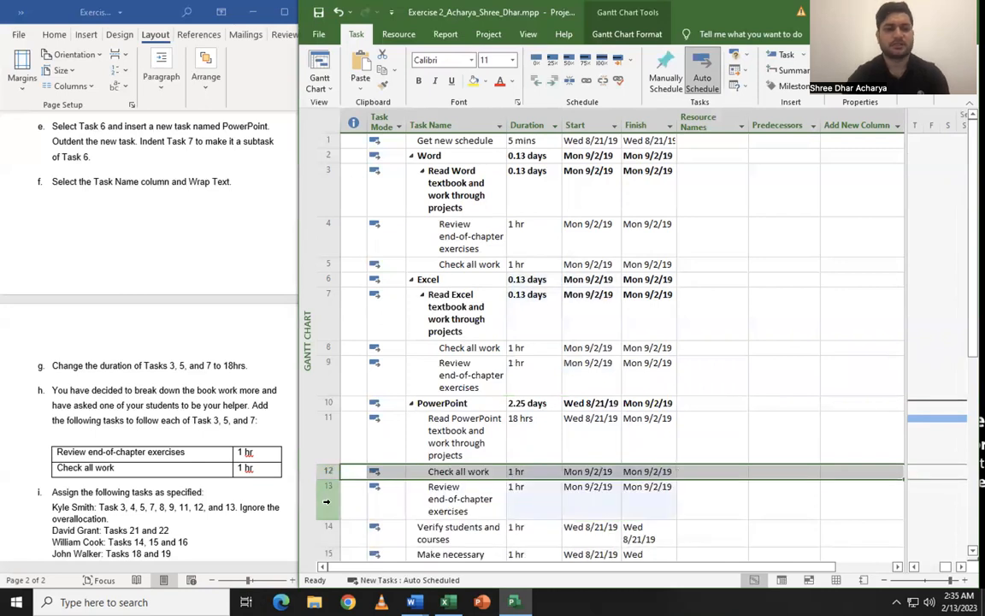
left_click(325, 501, "shift")
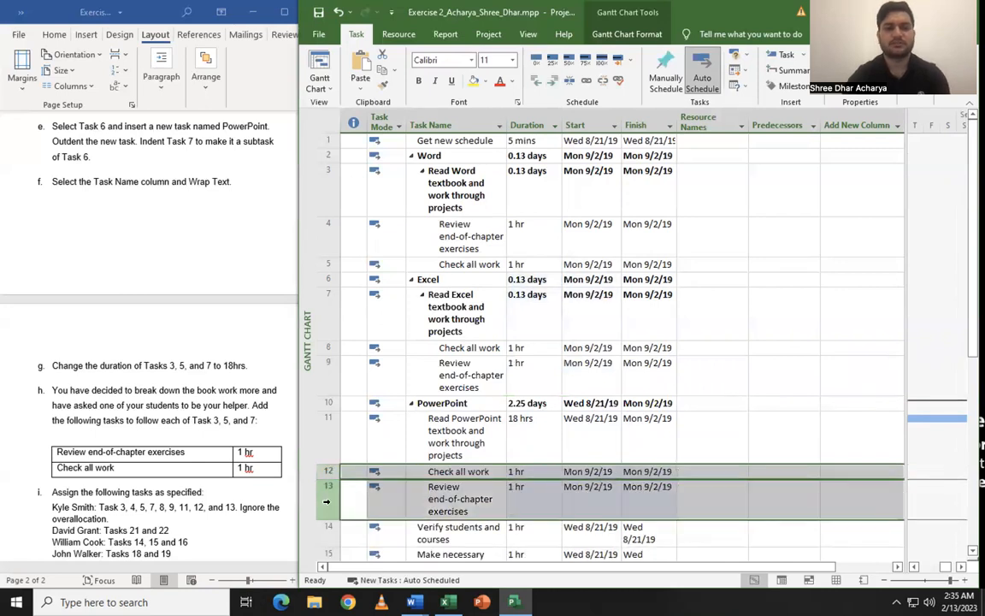
left_click(552, 83)
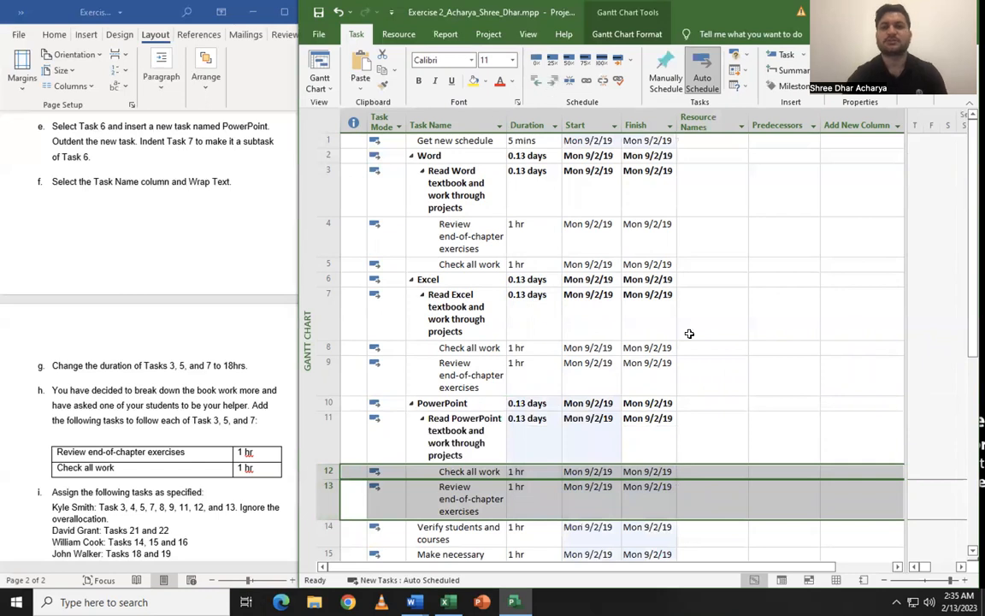
Assign the first resource named in step i of the instructions to Tasks 3, 4, 5, 7, 8, 9, 11, 12 and 13 together
scroll(964, 276, "down", 2)
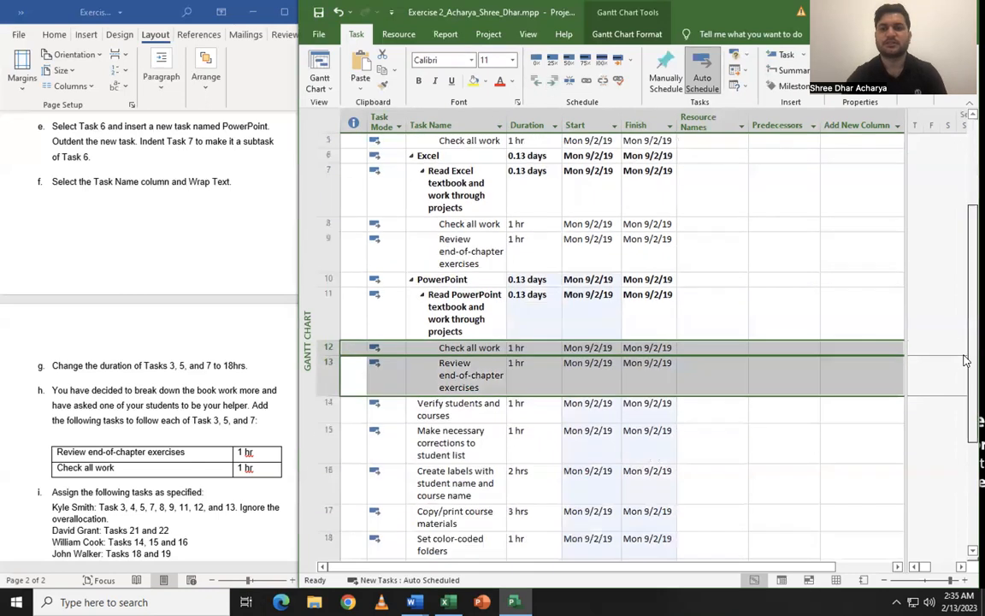
scroll(171, 493, "down", 1)
scroll(171, 493, "down", 4)
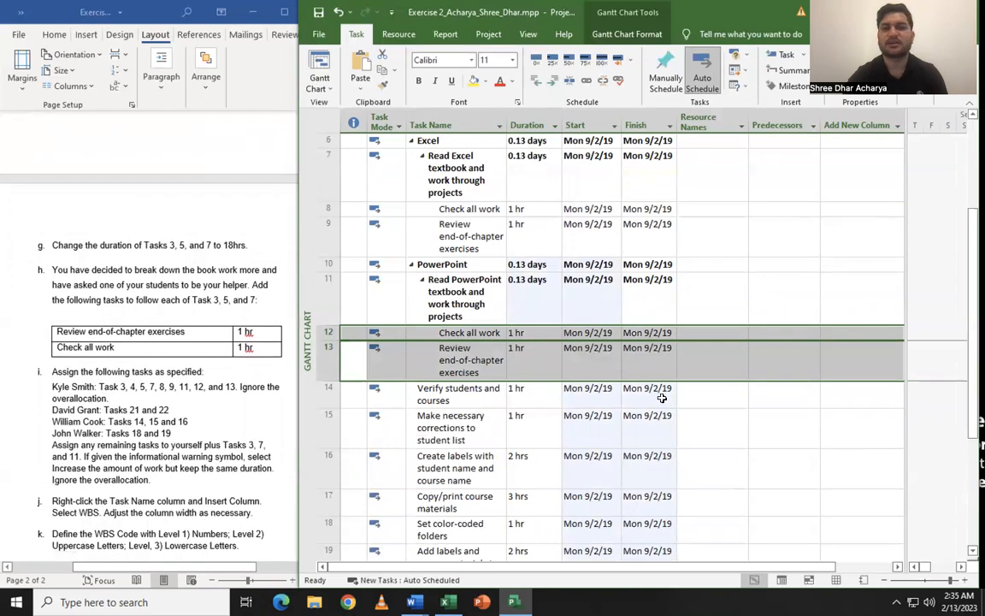
scroll(964, 349, "up", 3)
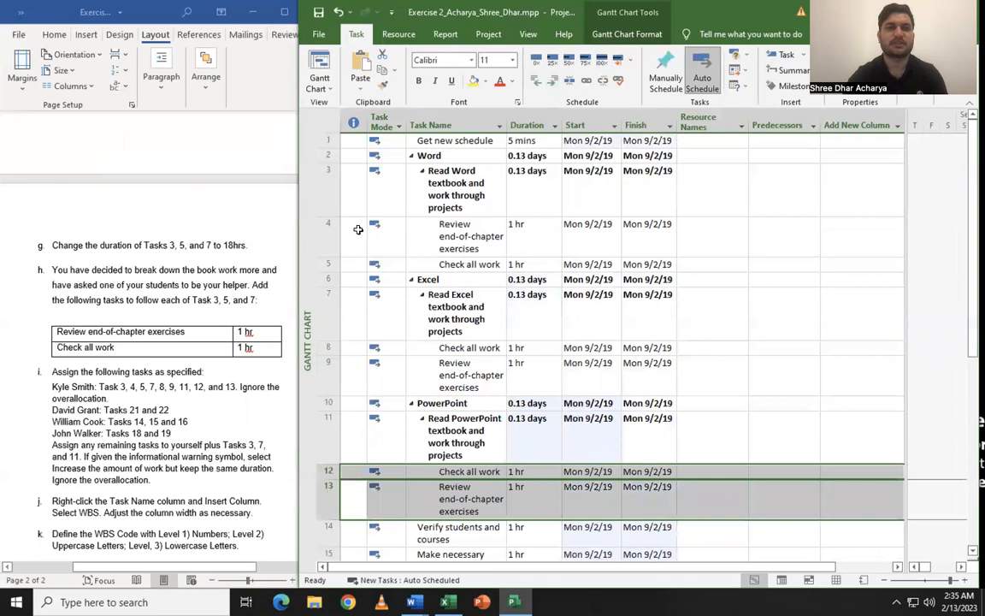
left_click(328, 184)
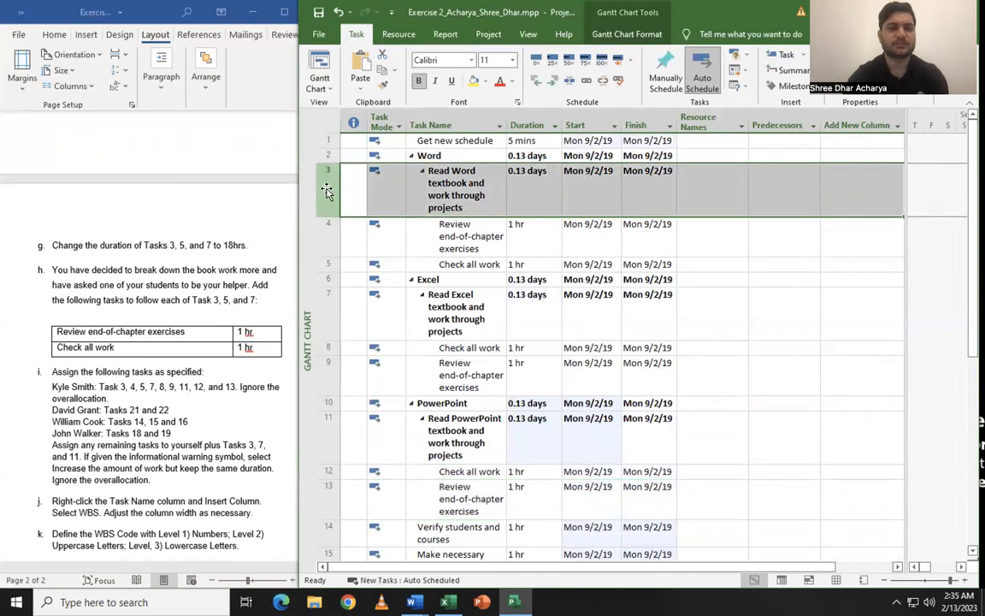
left_click(323, 224, "ctrl")
left_click(327, 264, "ctrl")
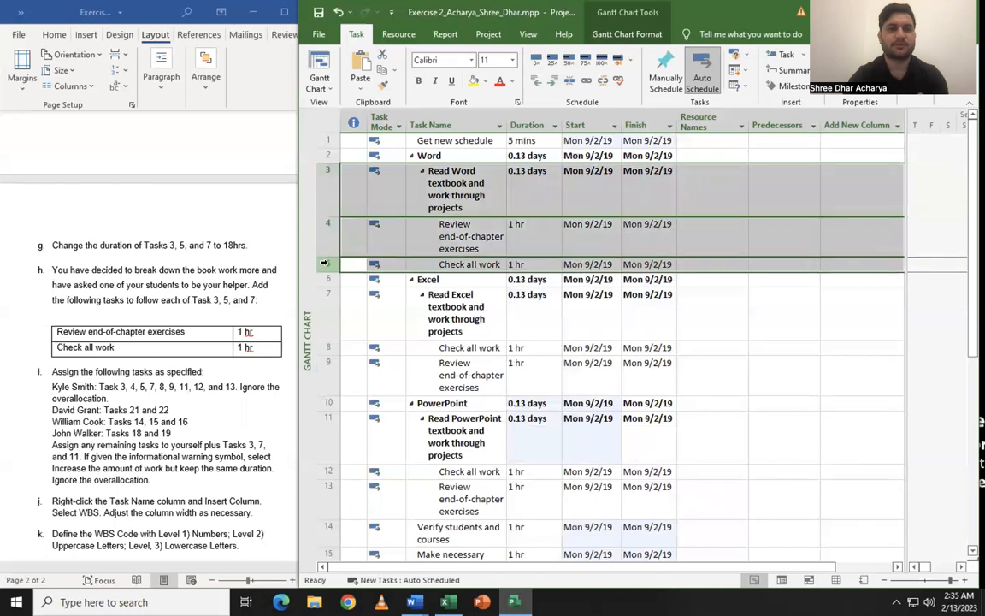
left_click(328, 317, "ctrl")
left_click(328, 348, "ctrl")
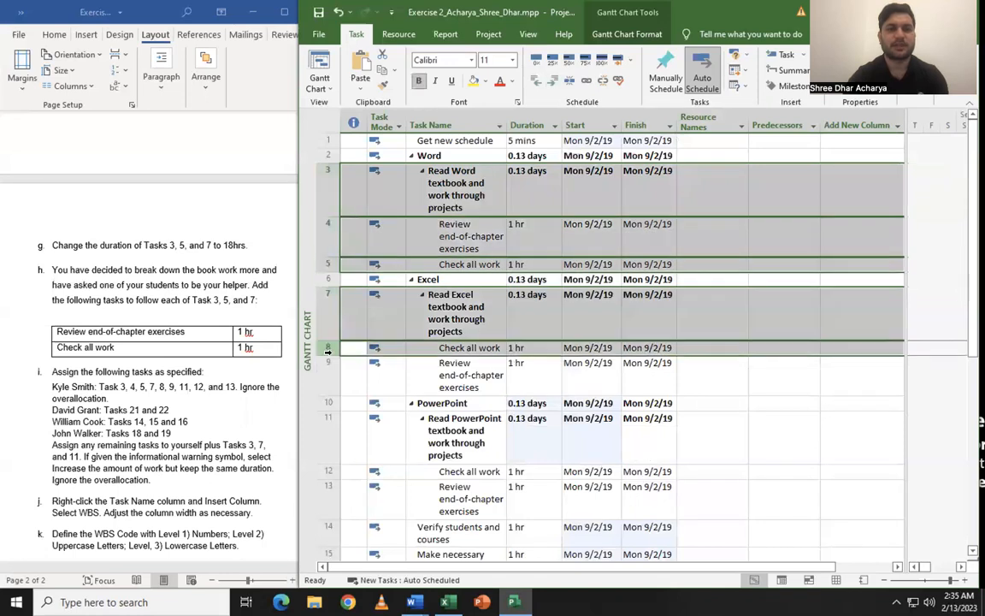
left_click(327, 371, "ctrl")
left_click(327, 436, "ctrl")
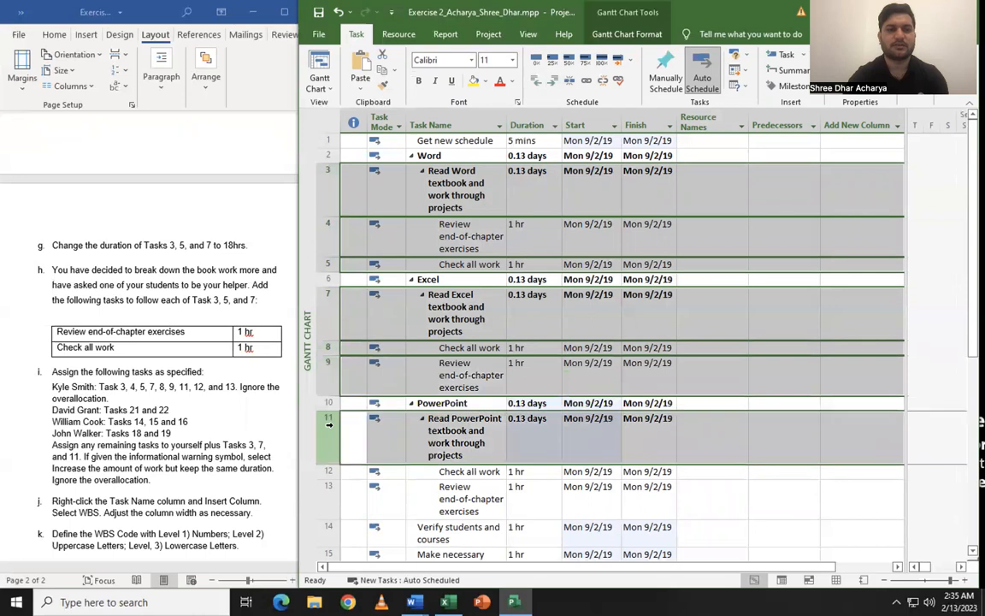
left_click(328, 471, "ctrl")
left_click(328, 498, "ctrl")
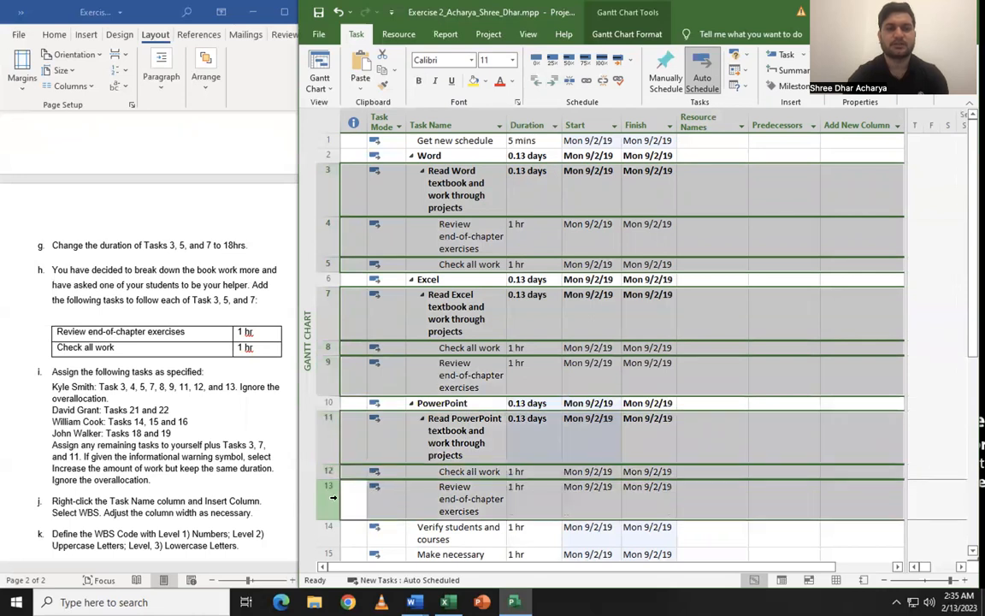
right_click(441, 499)
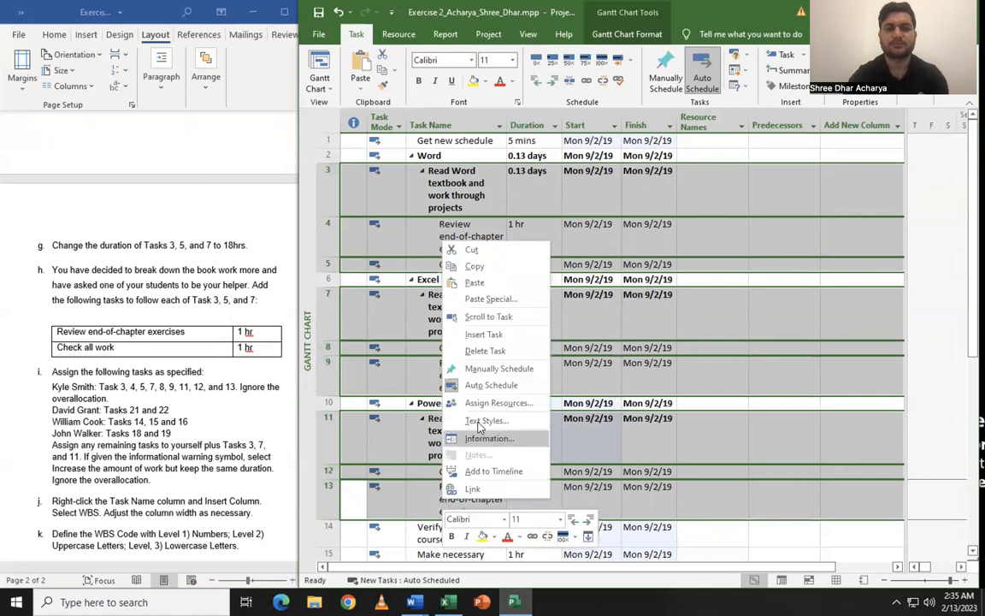
left_click(484, 404)
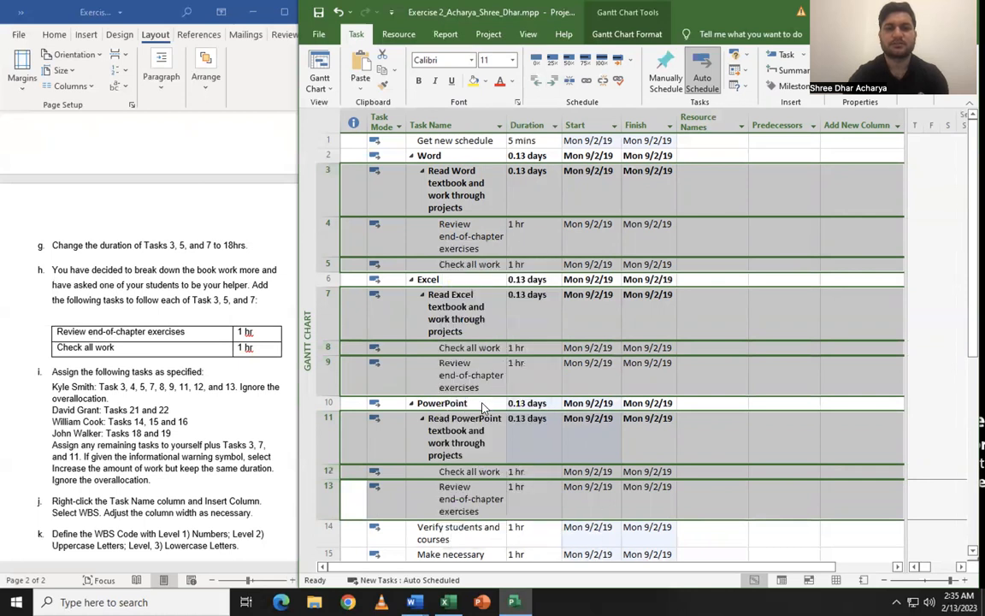
left_click(693, 412)
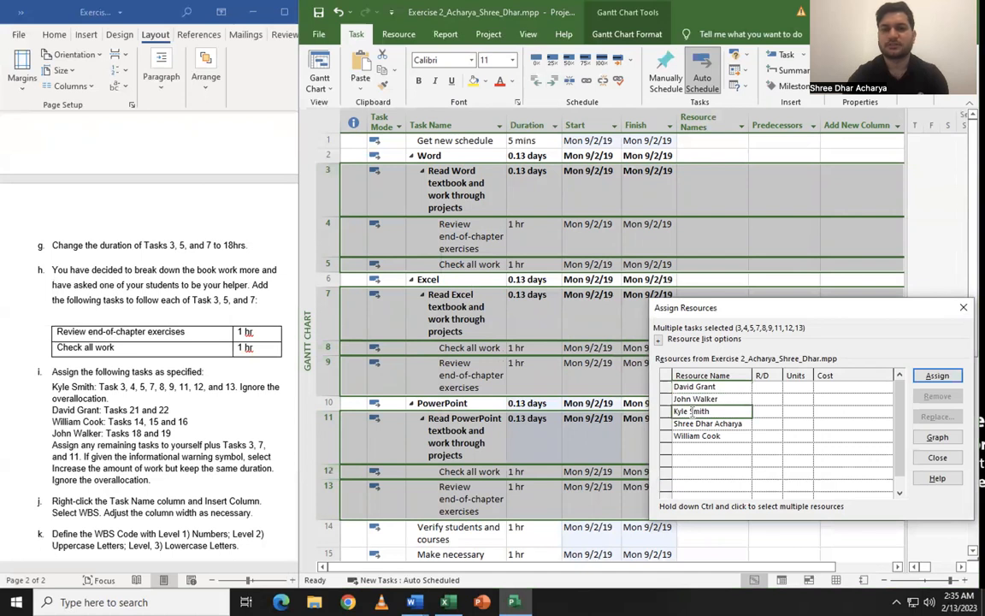
left_click(937, 375)
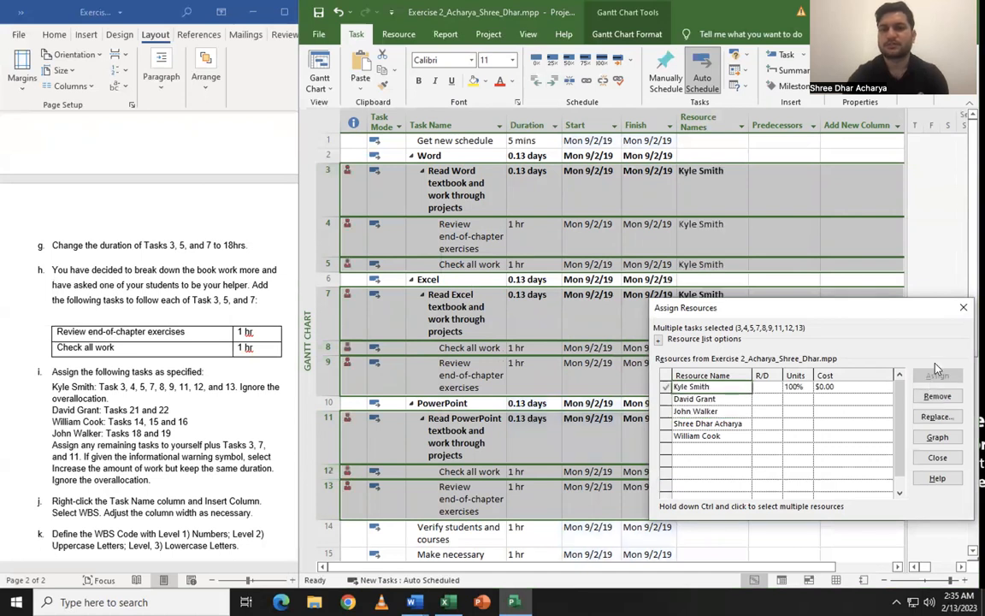
left_click(964, 311)
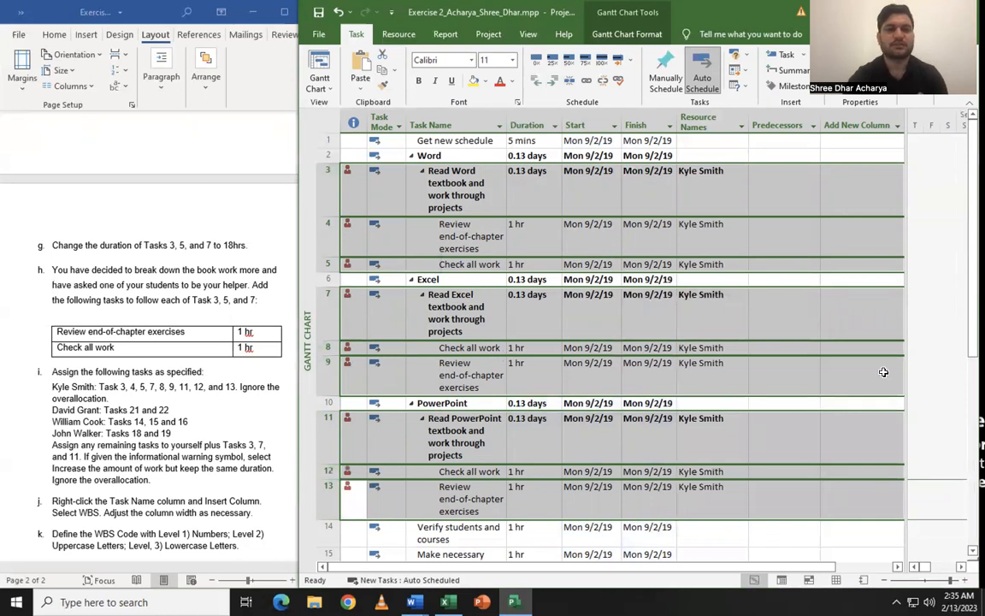
Assign the second resource named in step i of the instructions to Tasks 21 and 22 together
scroll(964, 469, "down", 3)
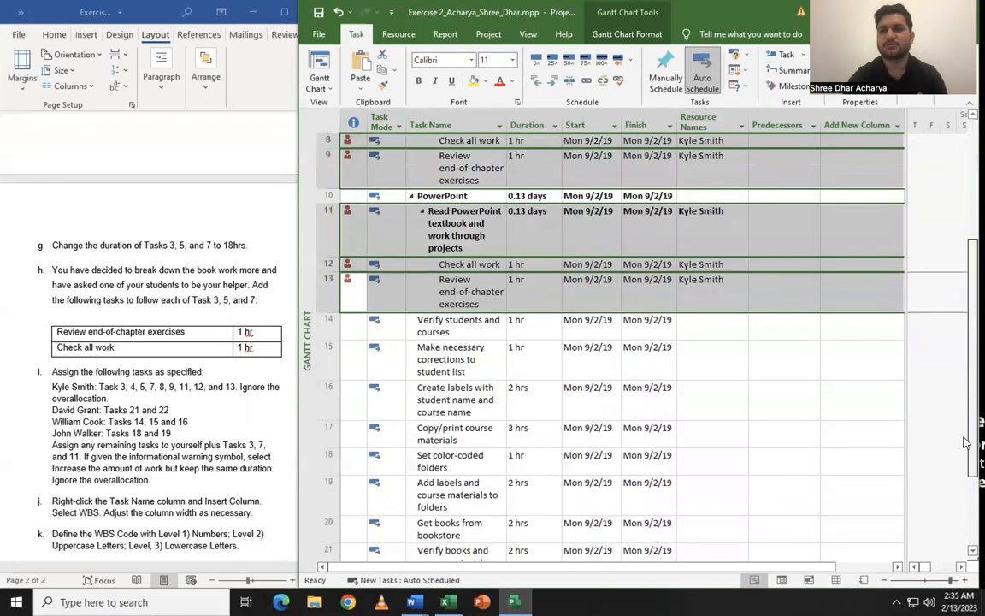
scroll(965, 468, "down", 1)
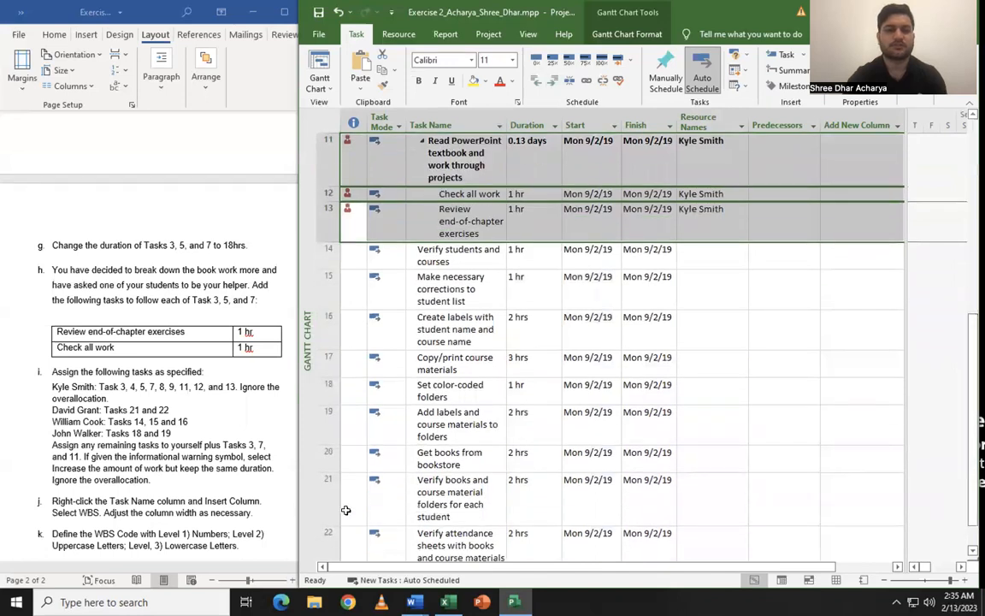
left_click(327, 507)
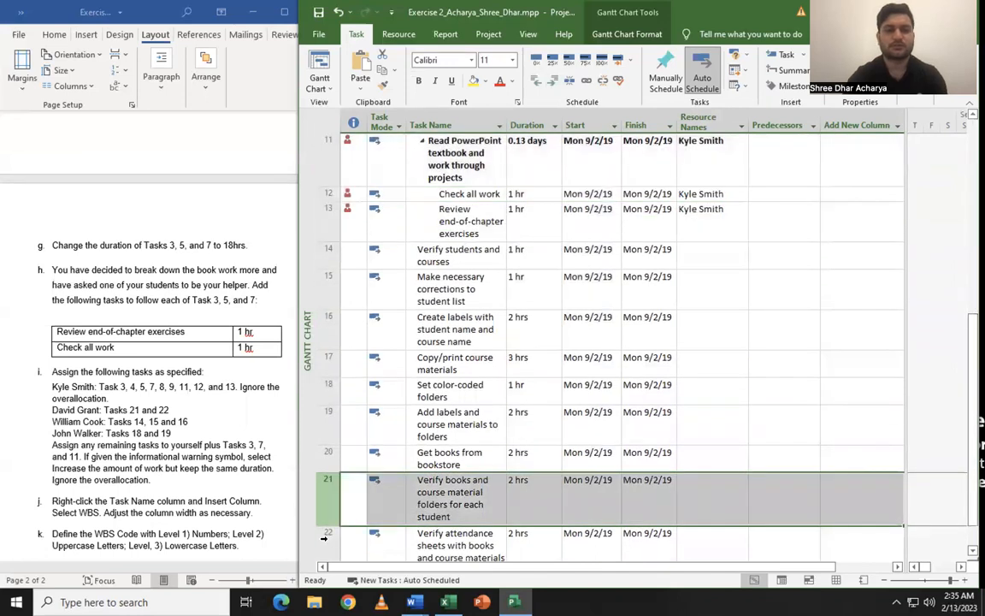
key("shift+Down")
right_click(445, 496)
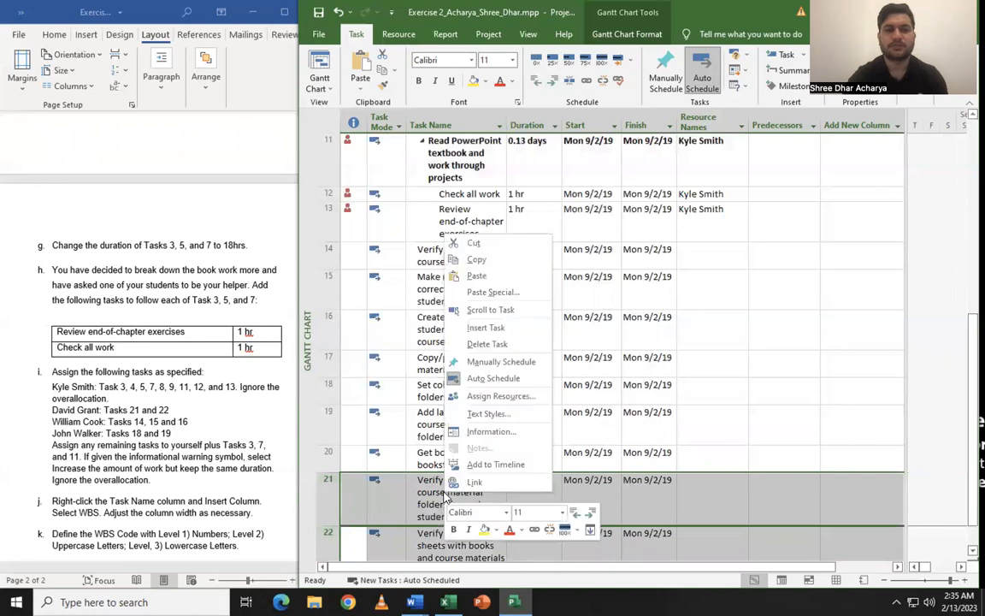
left_click(496, 395)
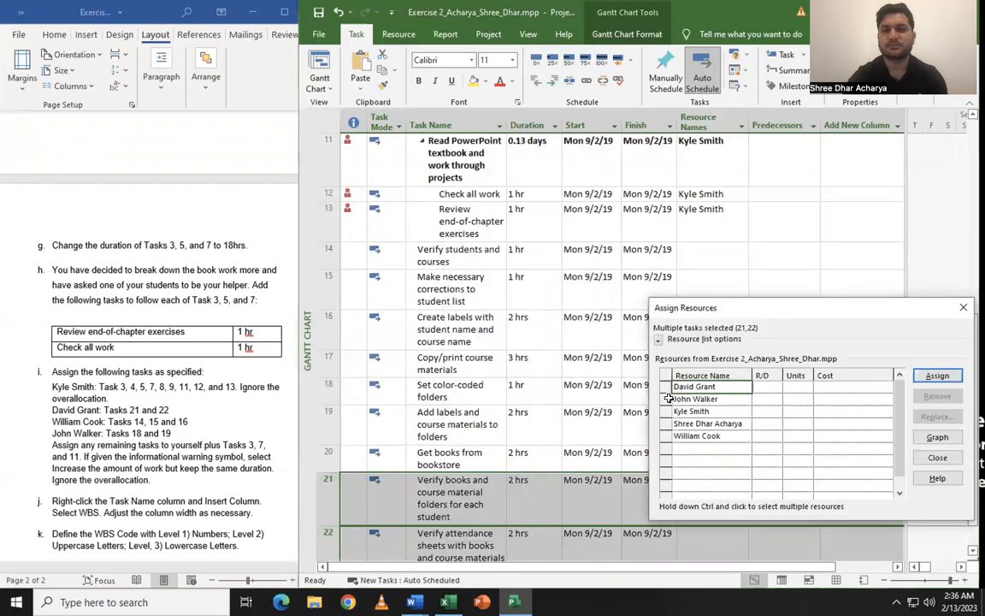
left_click(666, 386)
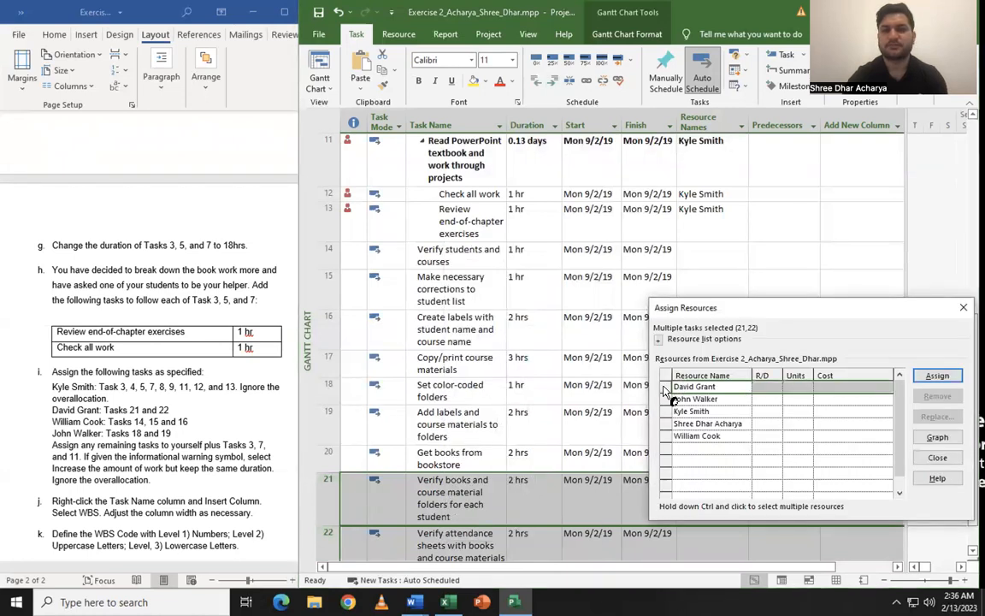
left_click(936, 375)
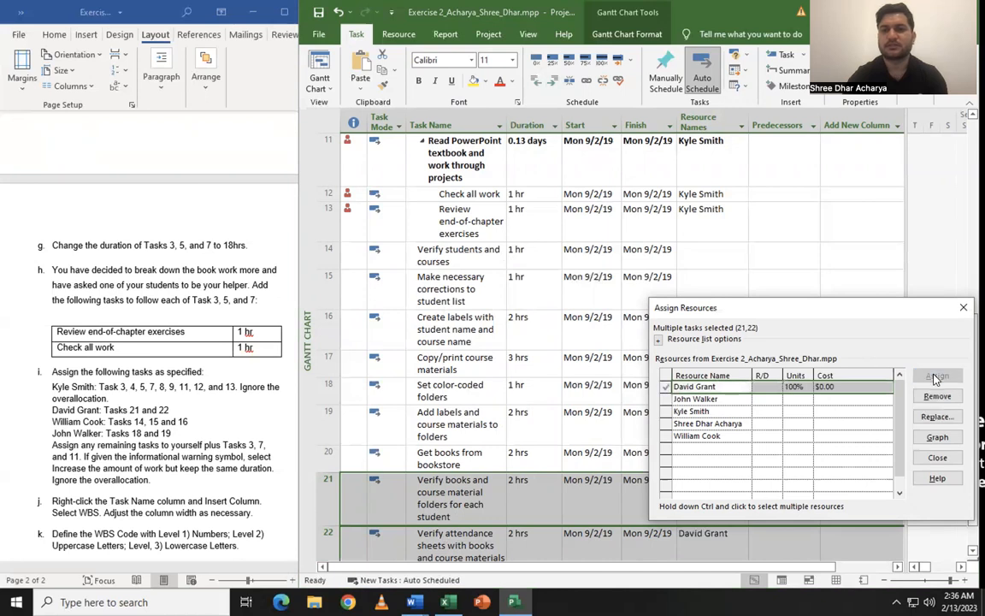
left_click(963, 310)
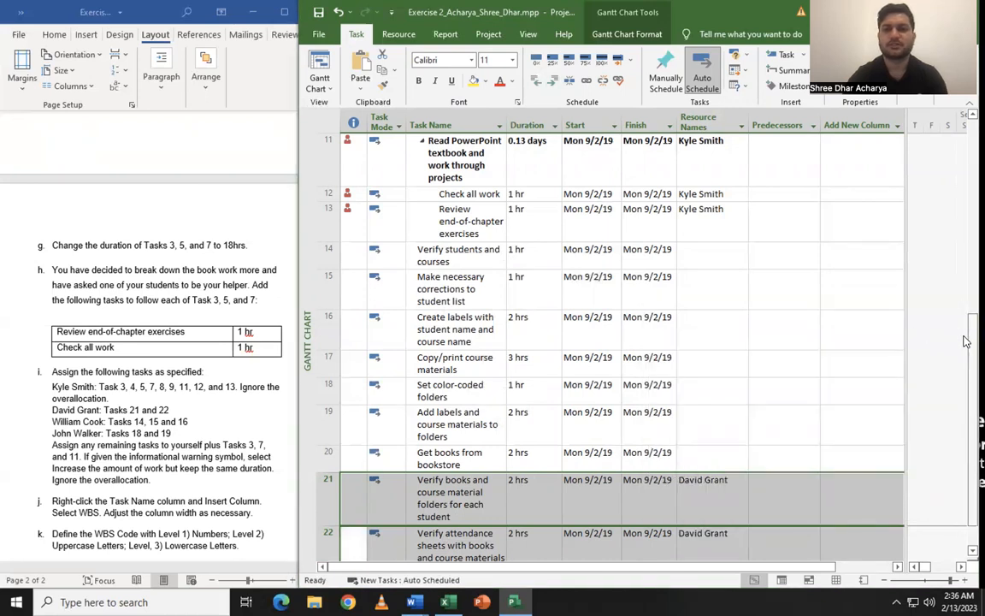
Assign the third resource named in step i of the instructions to Tasks 14, 15 and 16 together
scroll(965, 389, "down", 1)
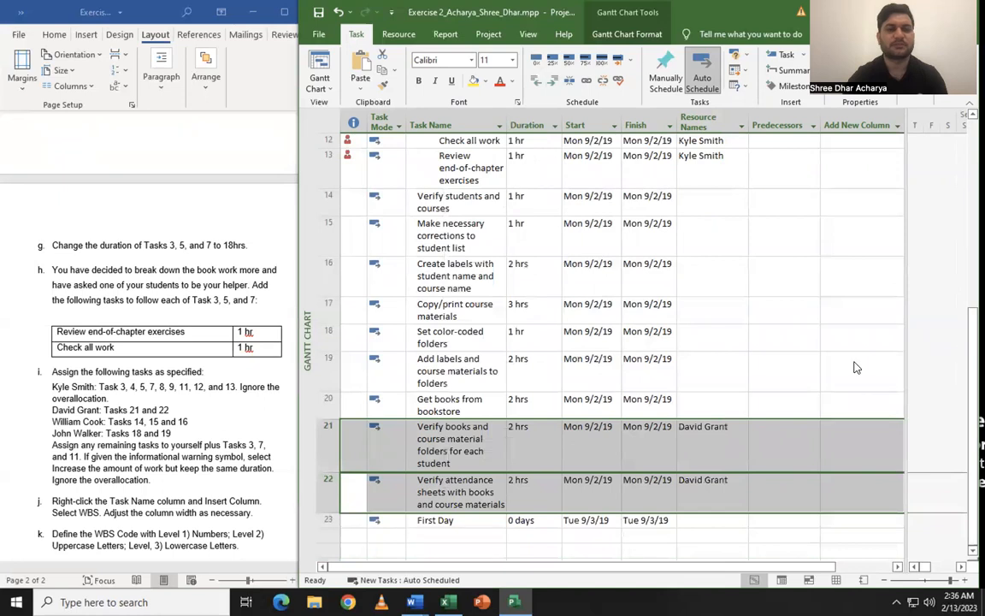
left_click(328, 203)
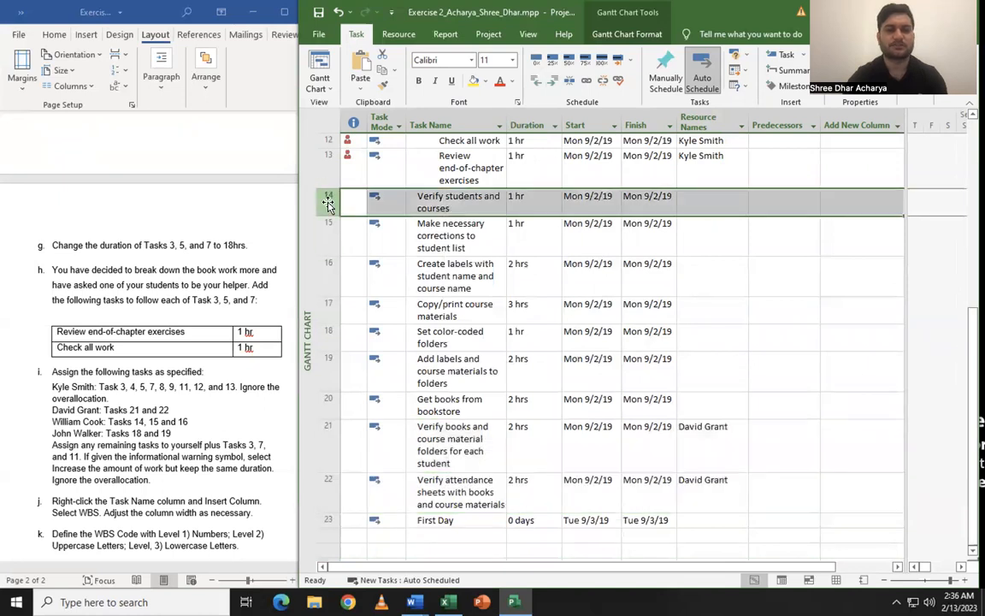
left_click_drag(328, 202, 325, 272)
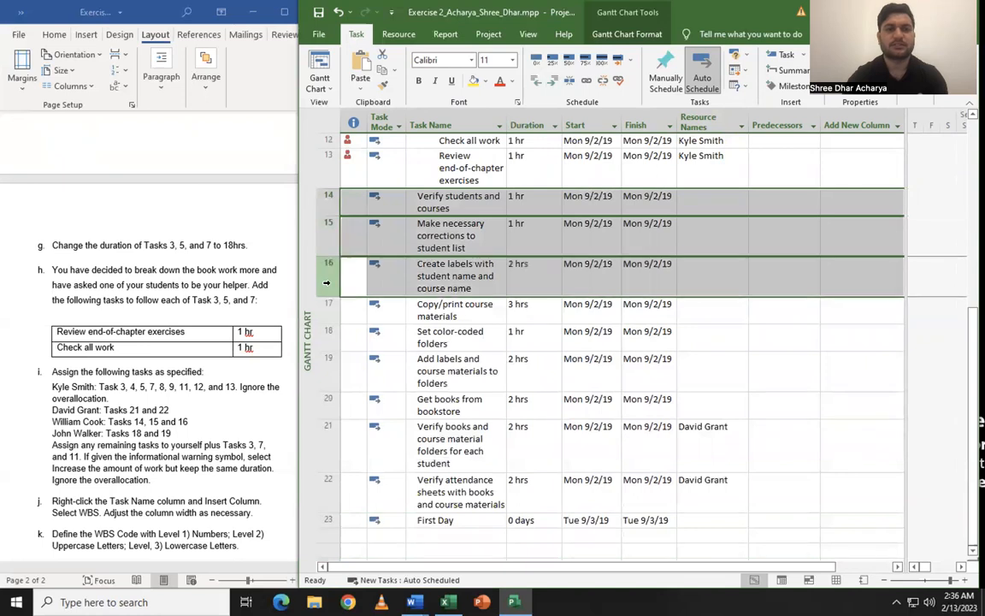
right_click(458, 238)
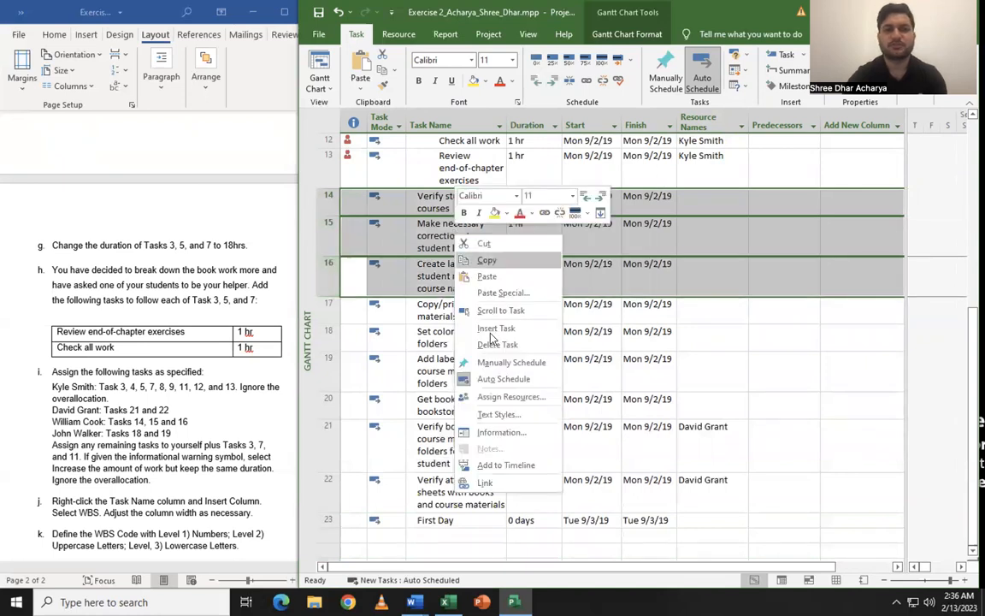
left_click(504, 397)
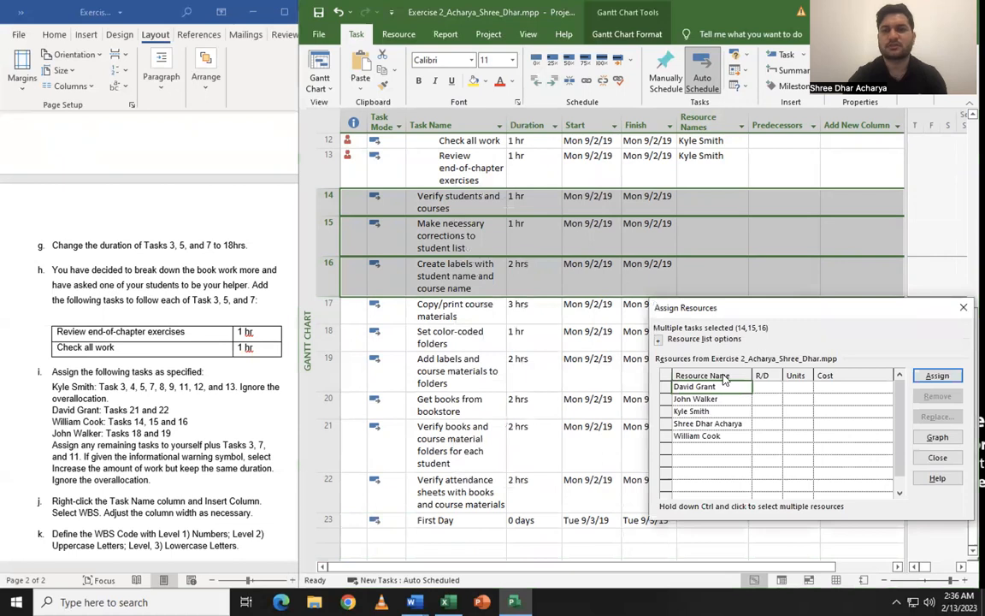
left_click(697, 437)
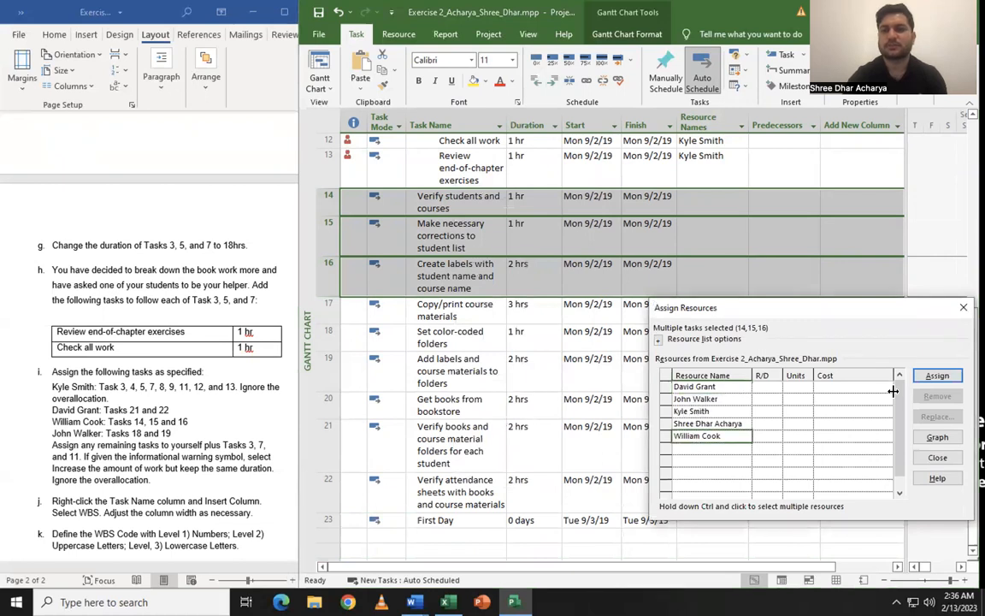
left_click(937, 376)
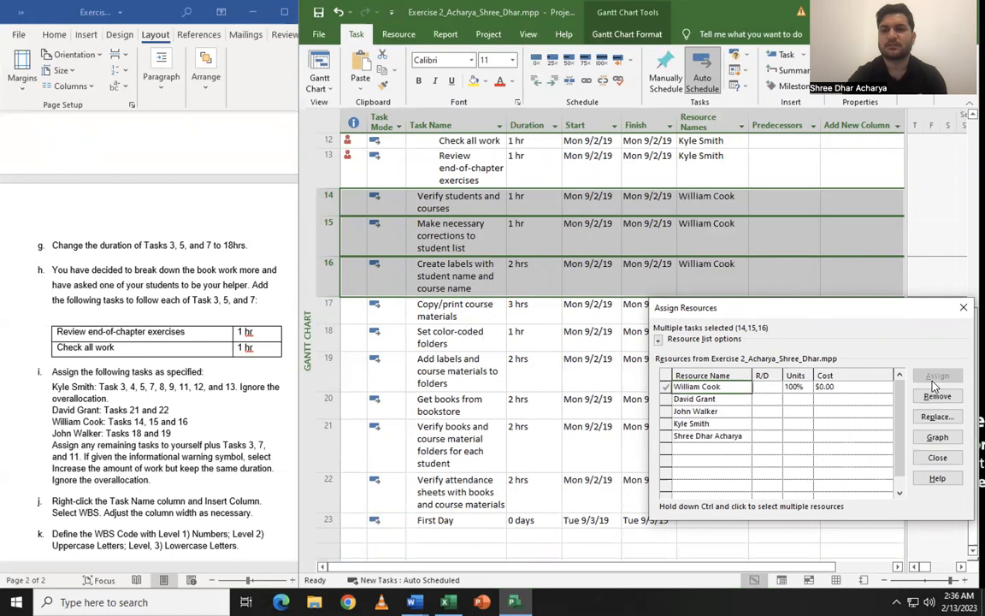
left_click(963, 309)
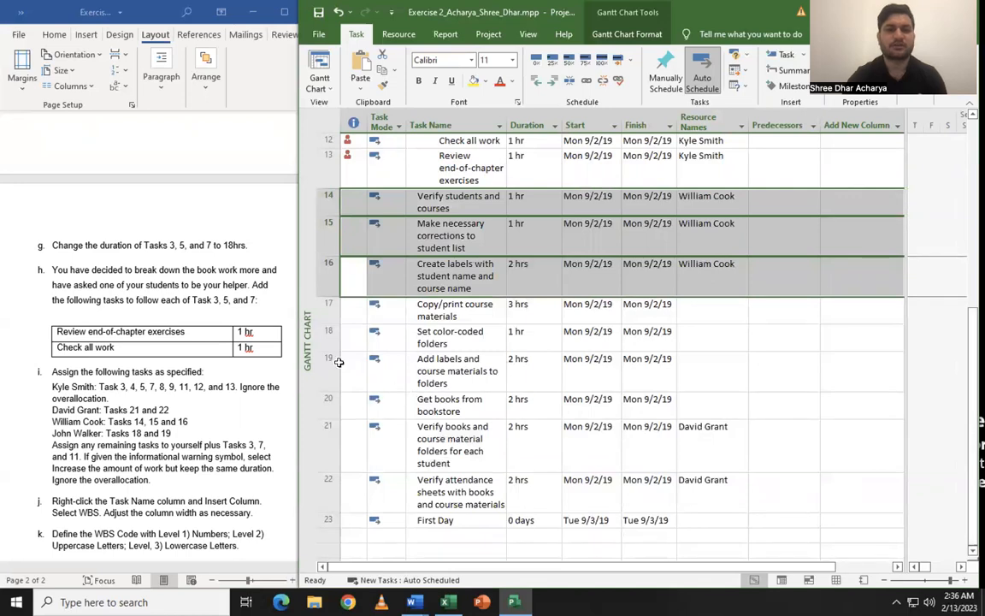
Assign the fourth resource named in step i of the instructions to Tasks 18 and 19 together
left_click(327, 336)
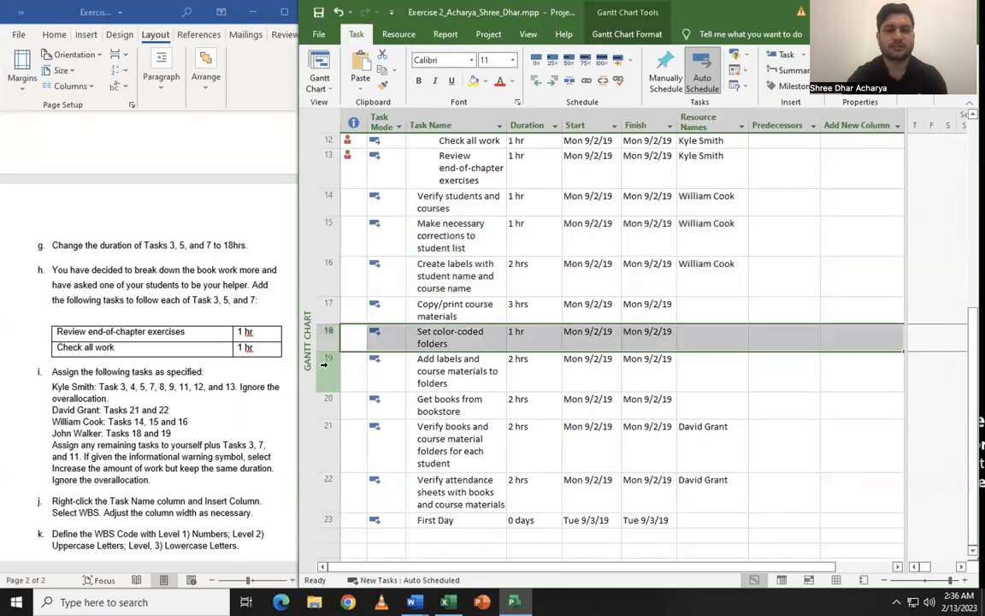
left_click(324, 364, "shift")
right_click(441, 332)
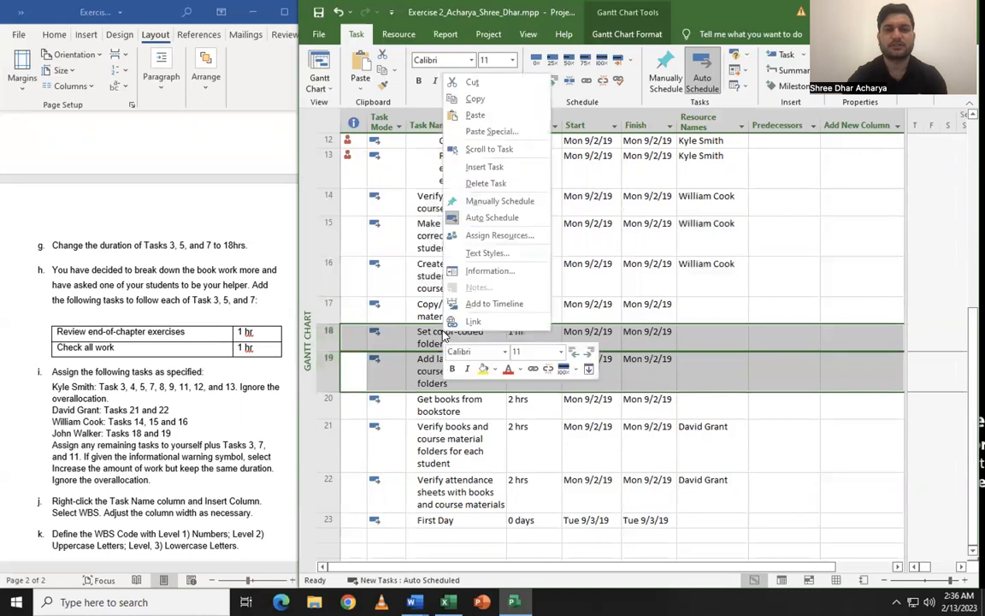
left_click(503, 238)
left_click(701, 399)
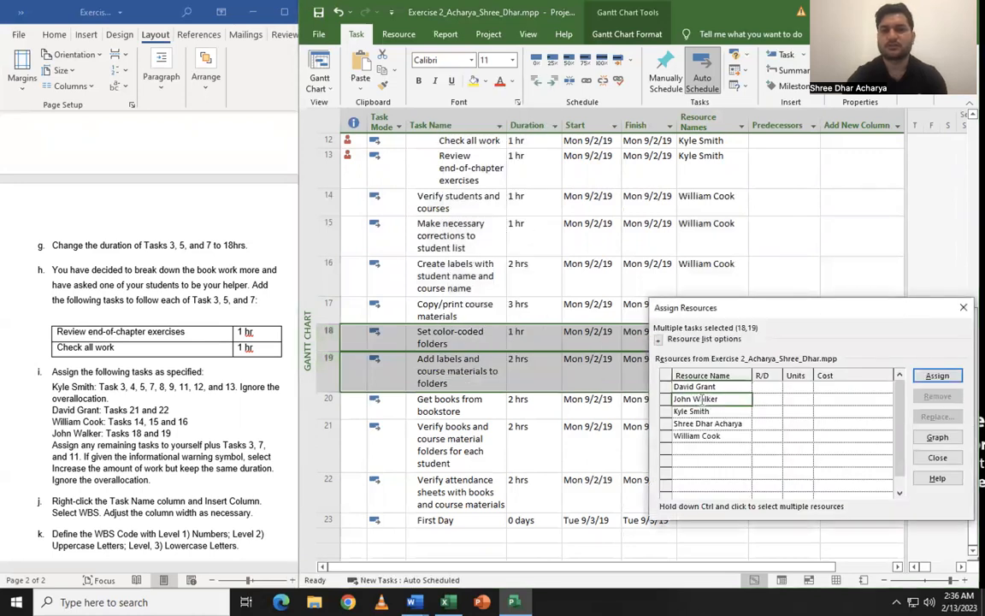
left_click(932, 376)
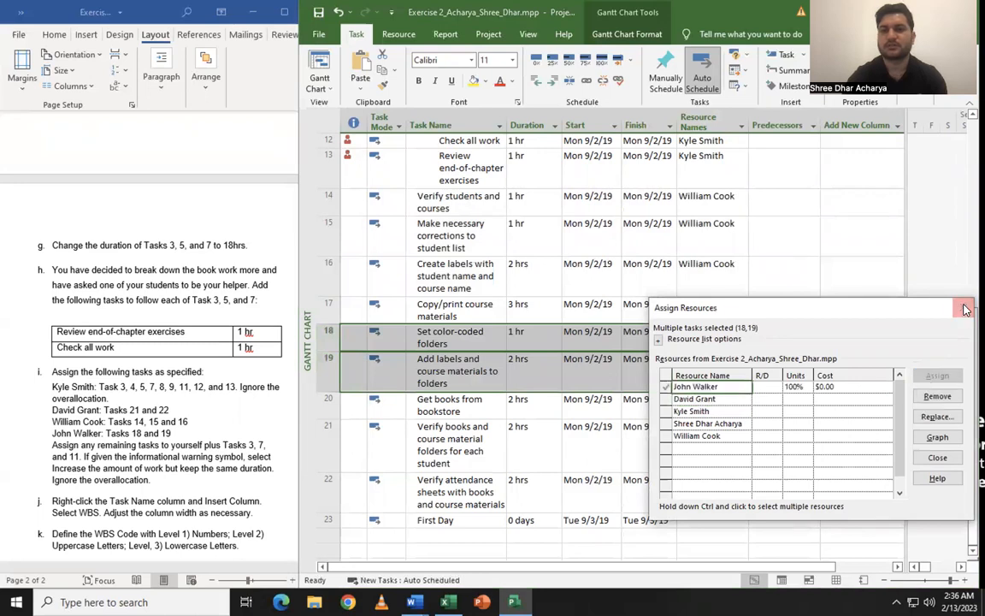
left_click(963, 307)
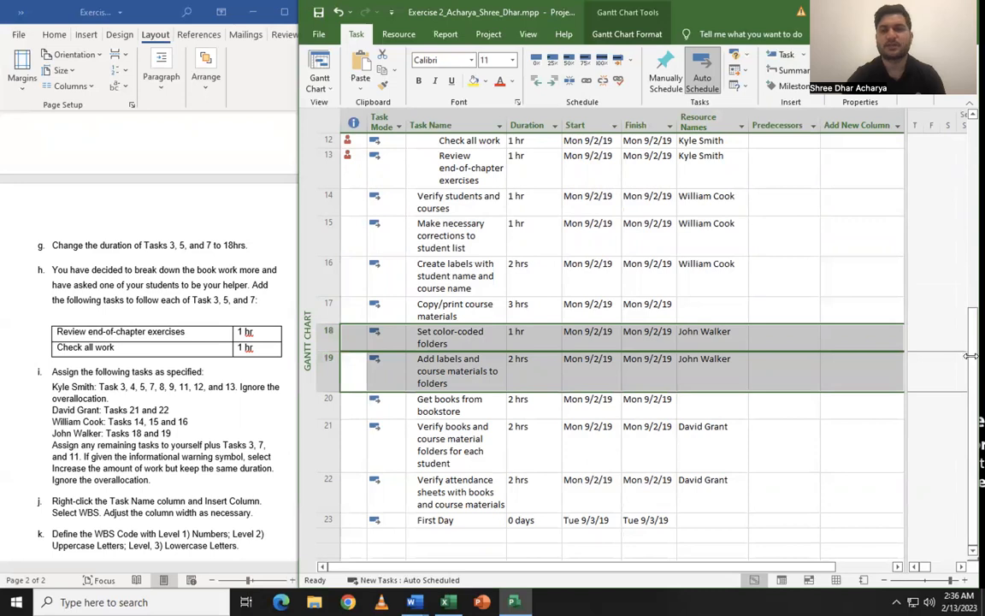
Assign the exercise author's own resource to Tasks 1, 2, 3, 6, 7, 10, 11, 17, 20 and 23 together
left_click_drag(968, 360, 967, 239)
left_click_drag(964, 178, 967, 141)
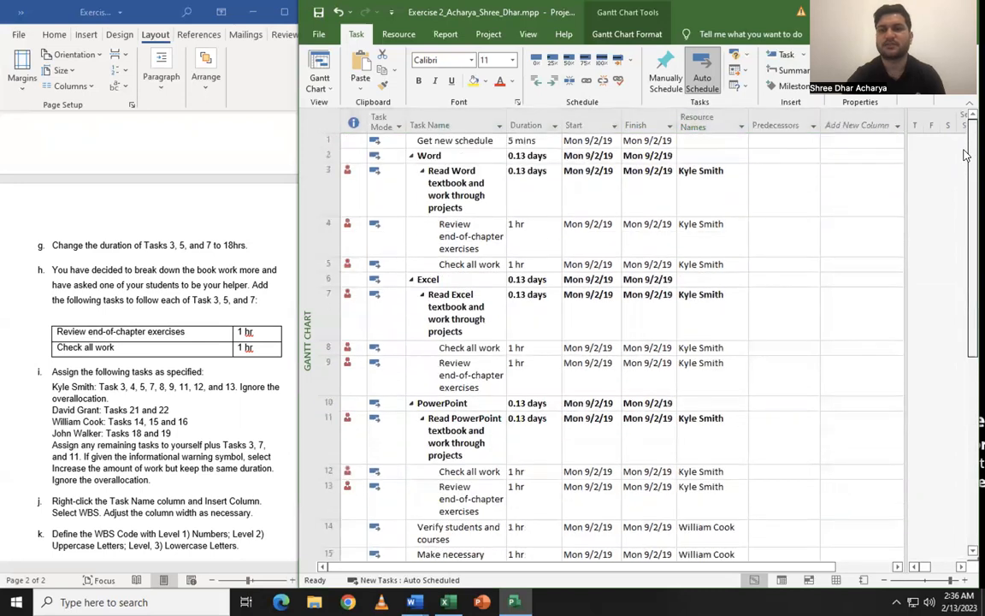
left_click(328, 142)
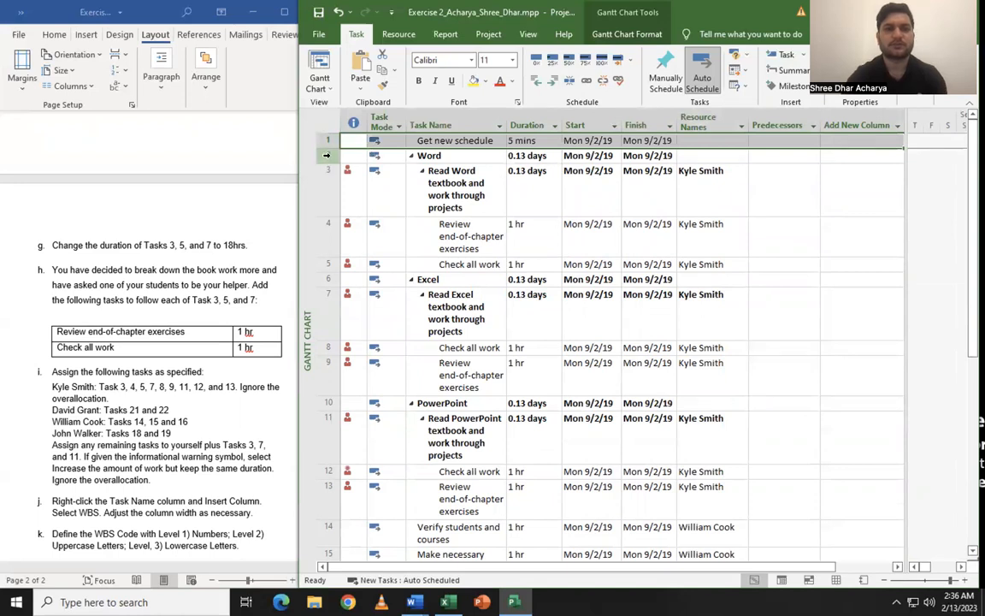
left_click(326, 155, "shift")
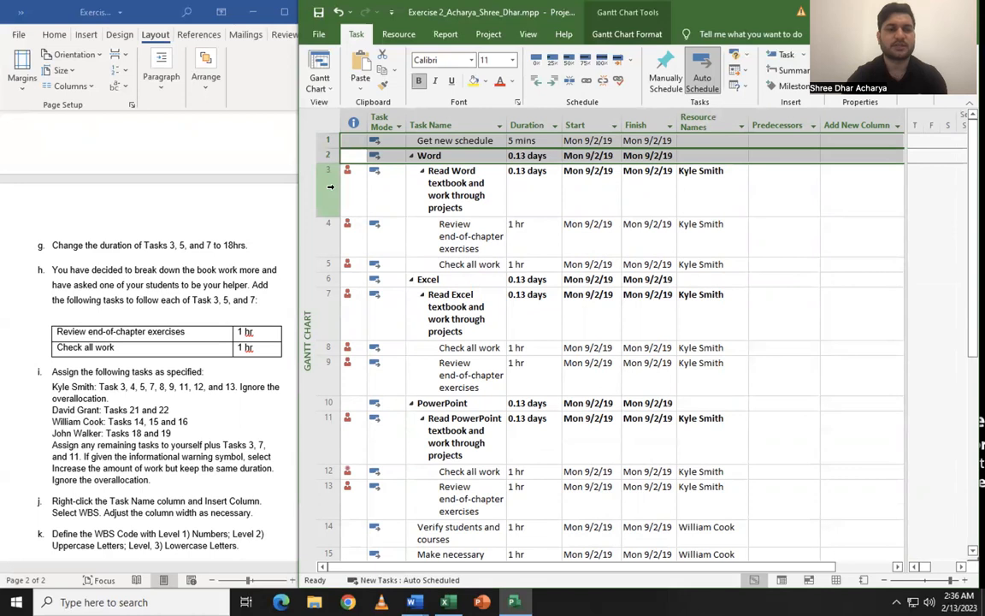
left_click(328, 187, "shift")
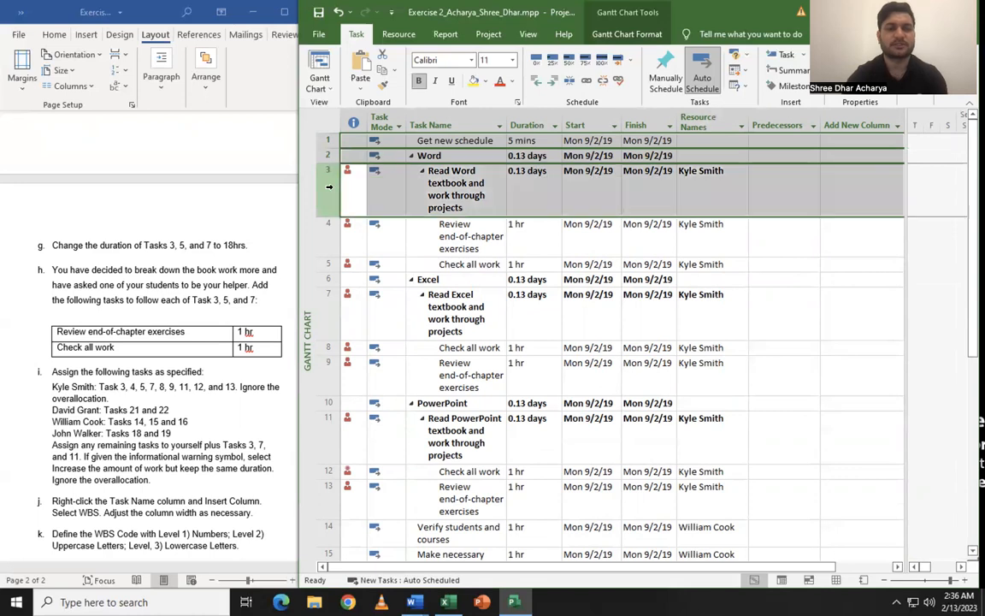
left_click(330, 279, "ctrl")
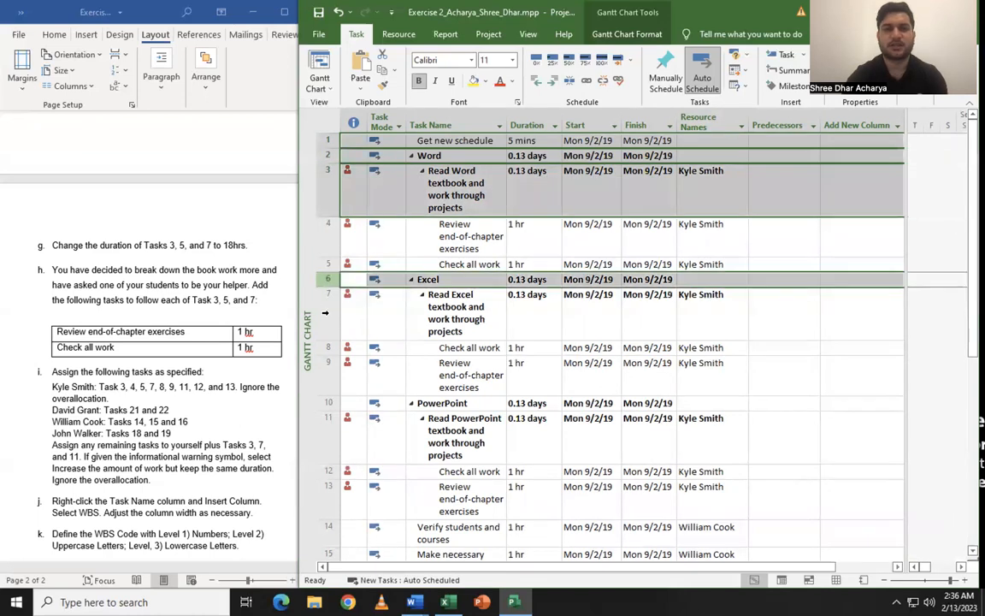
left_click(325, 314, "ctrl")
left_click(328, 375, "ctrl")
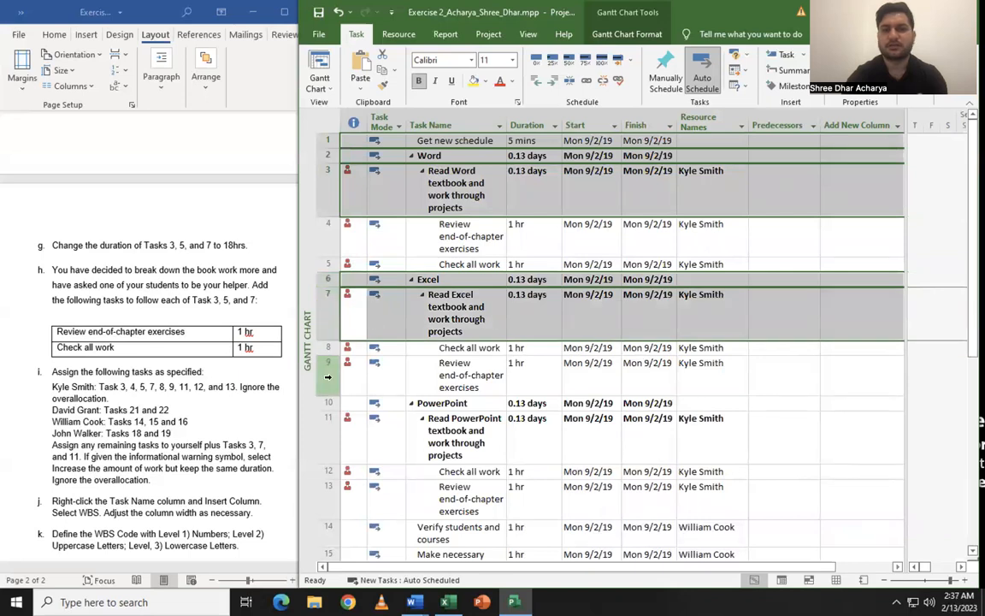
left_click(329, 403, "ctrl")
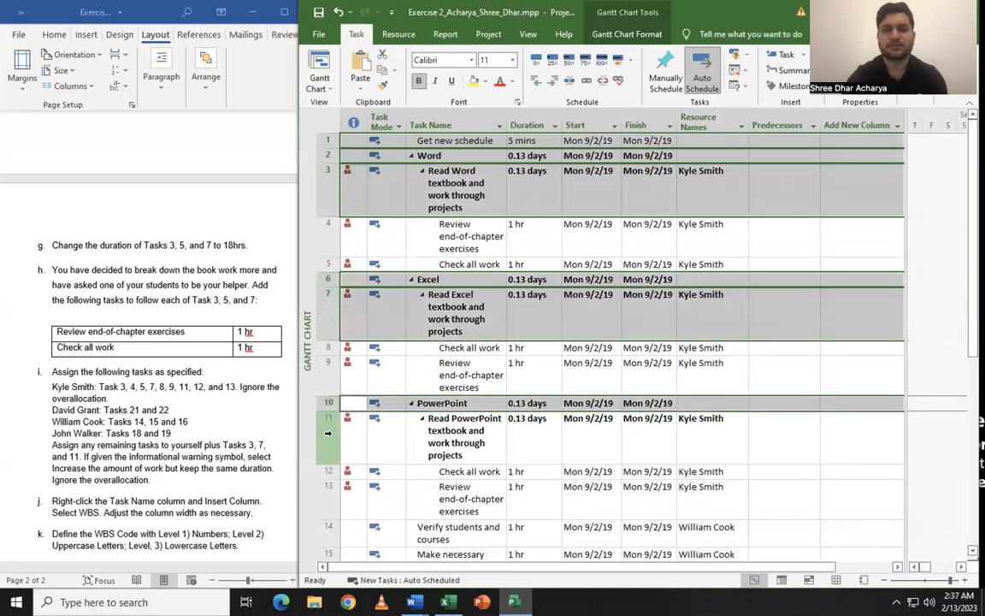
left_click(327, 433, "ctrl")
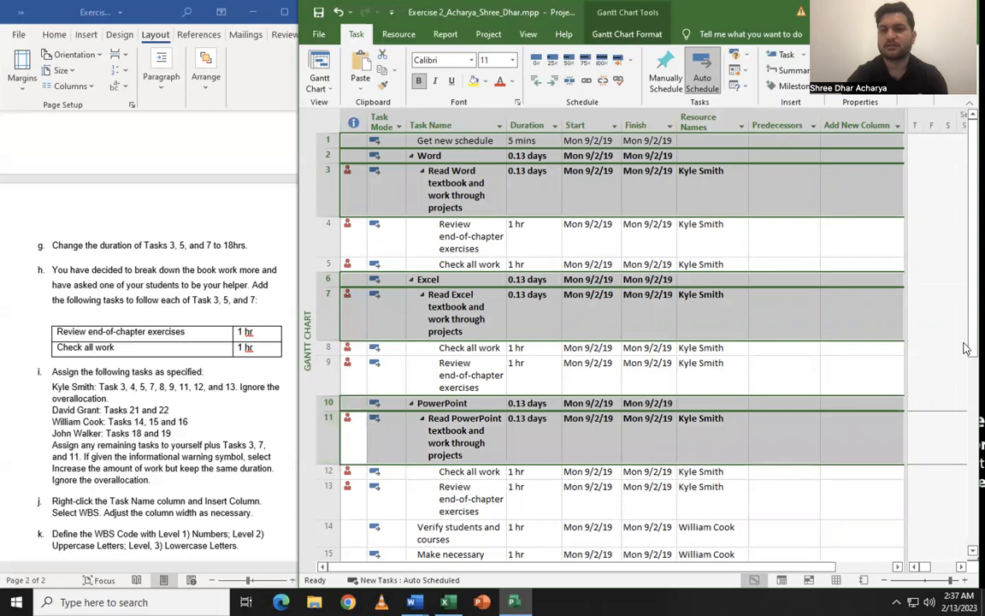
scroll(966, 453, "down", 3)
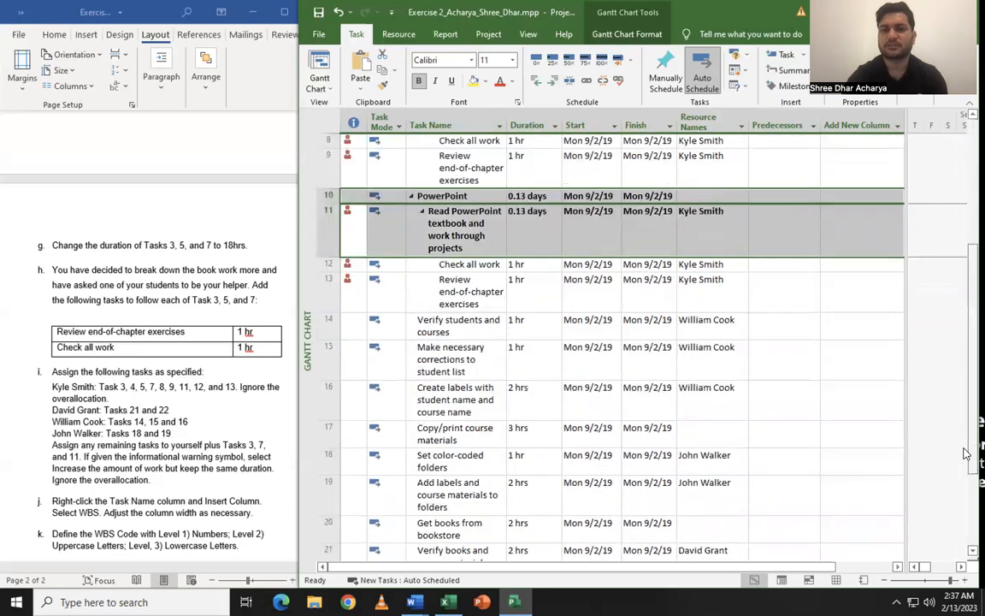
left_click(329, 437, "ctrl")
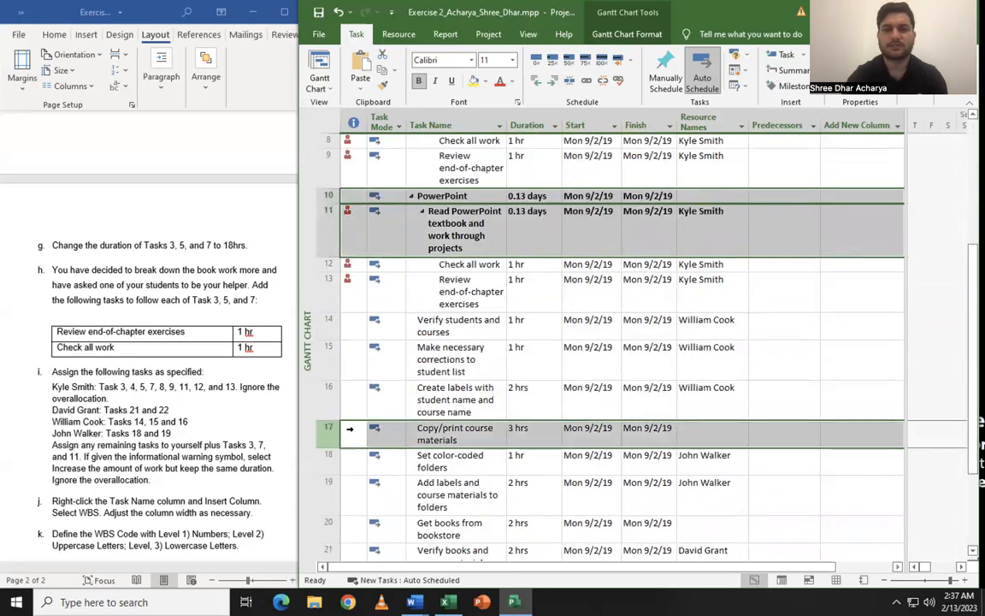
scroll(966, 536, "down", 2)
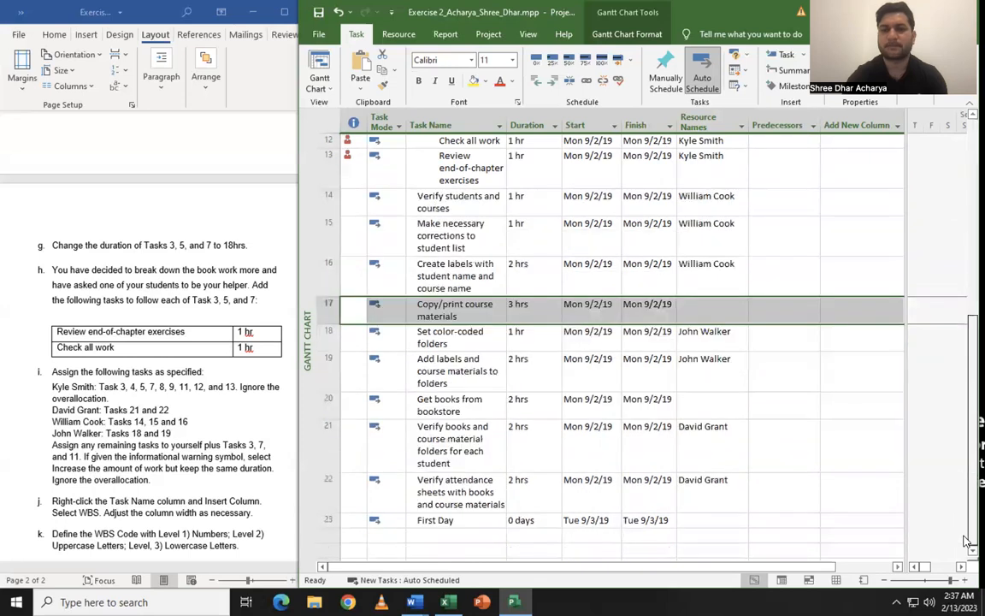
left_click(329, 404, "ctrl")
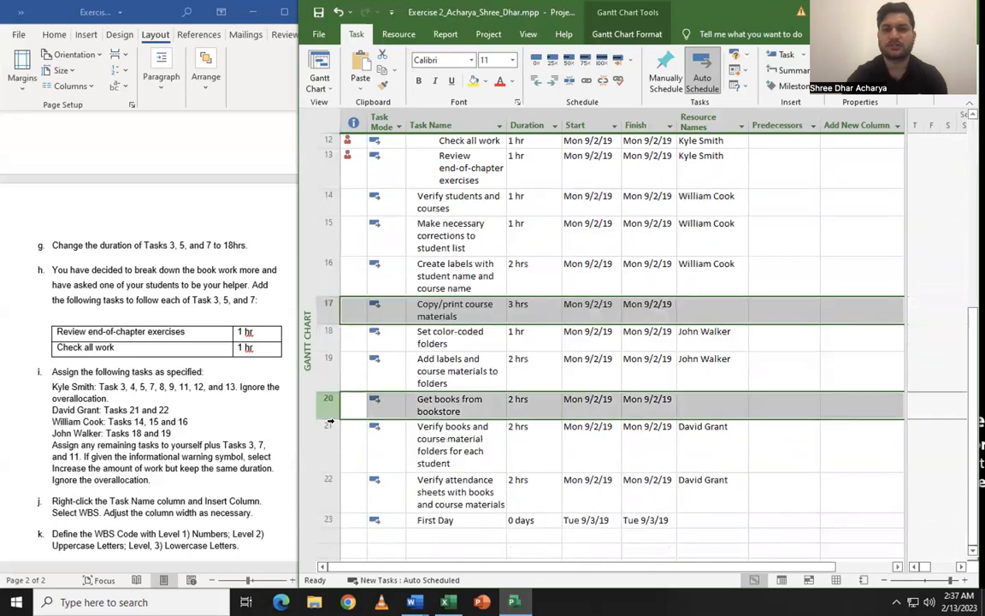
left_click(326, 520, "ctrl")
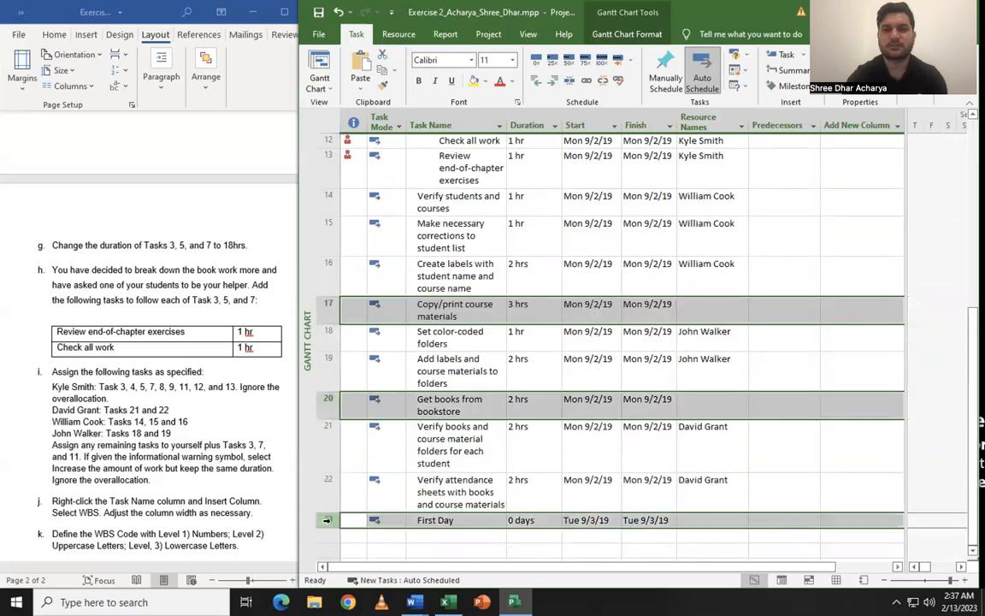
right_click(425, 472)
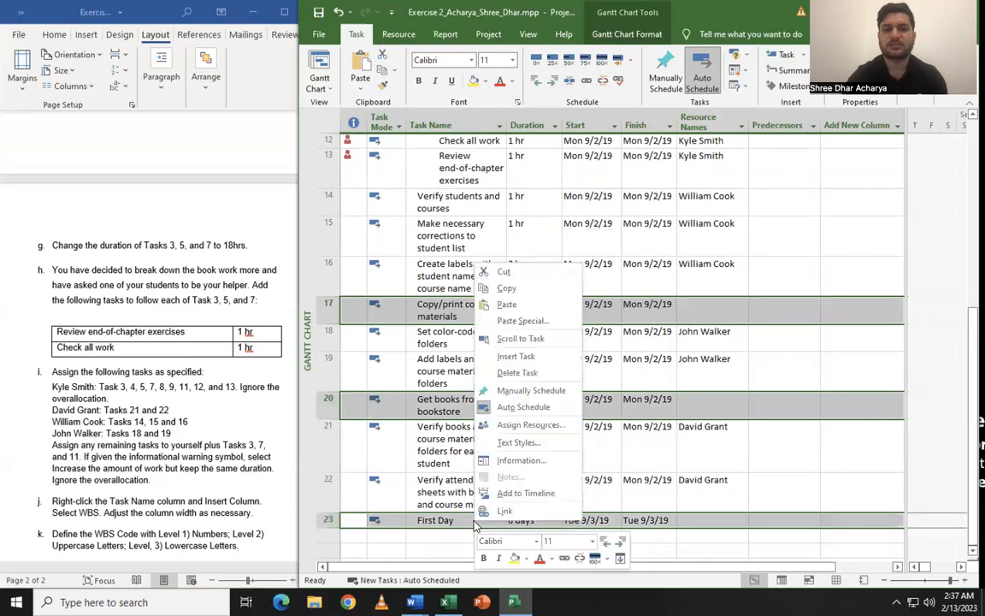
left_click(535, 426)
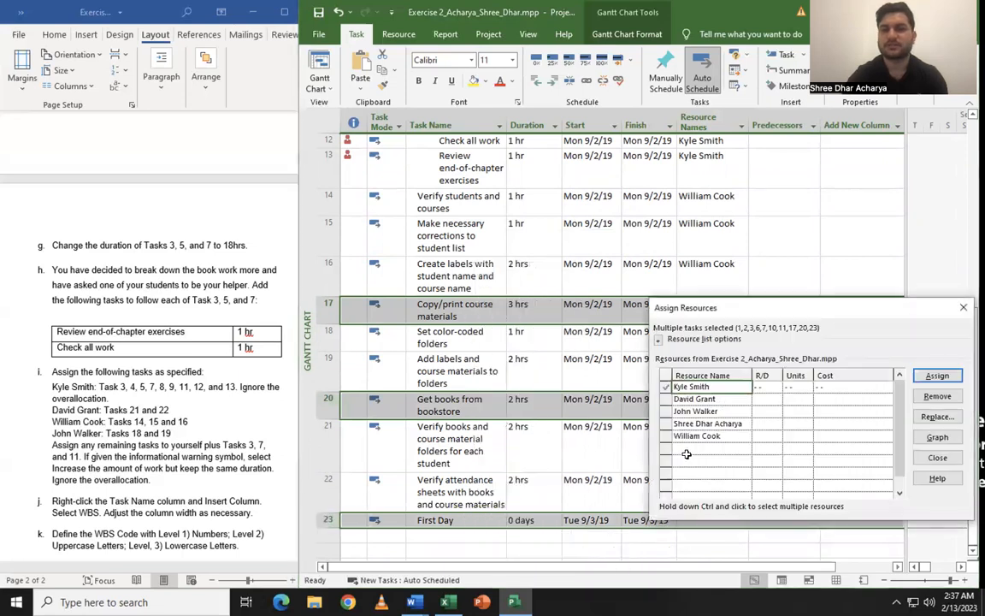
left_click(706, 423)
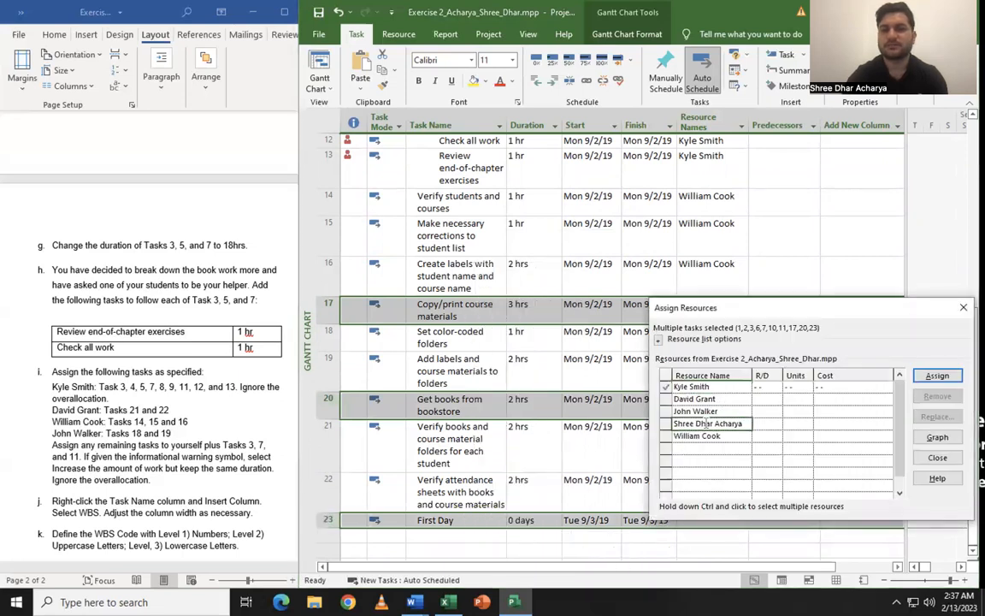
left_click(937, 375)
left_click(964, 309)
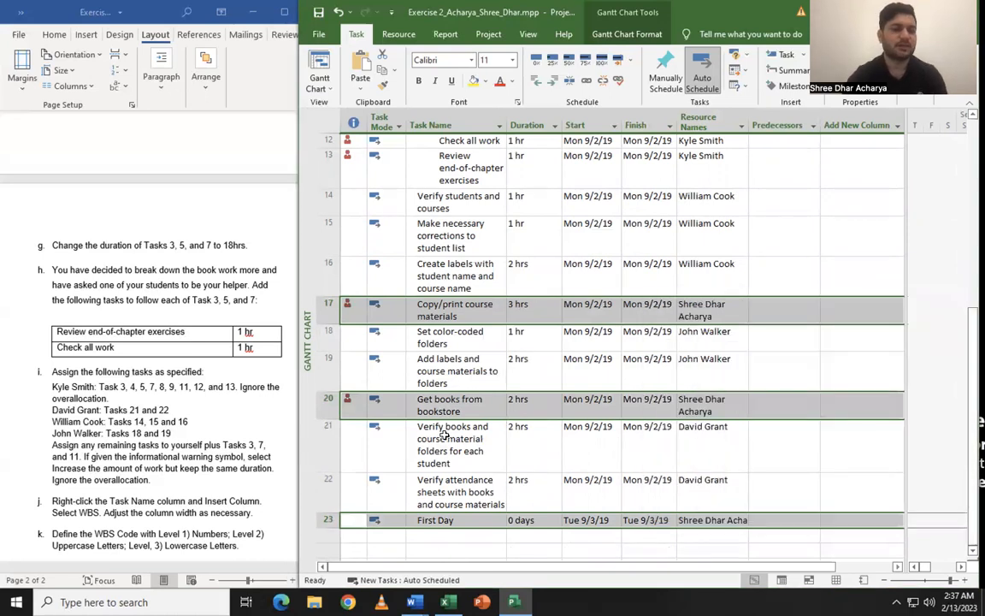
Insert a WBS column before the Task Name column and narrow it to fit its codes
scroll(154, 438, "down", 1)
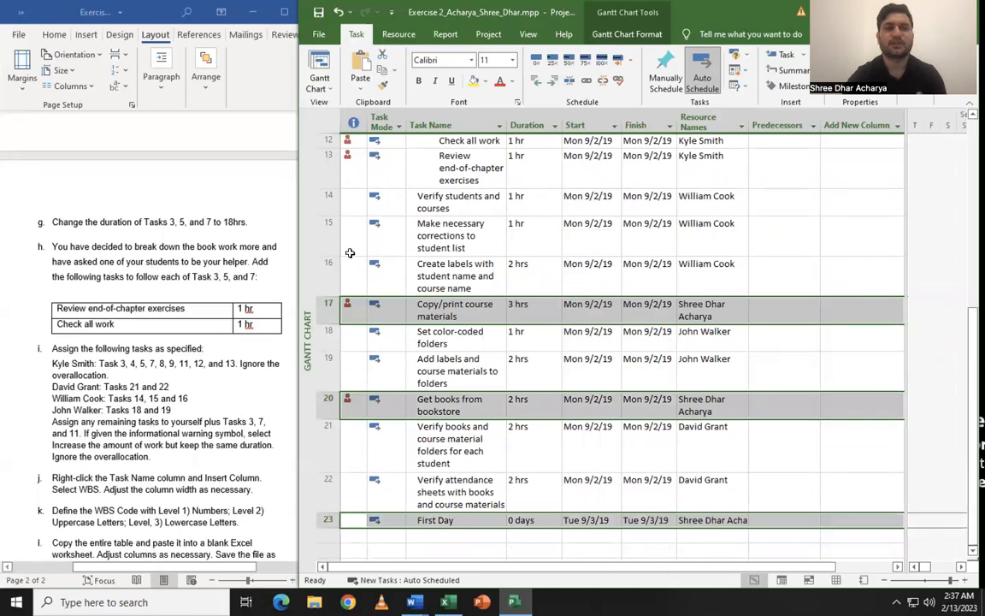
left_click(440, 126)
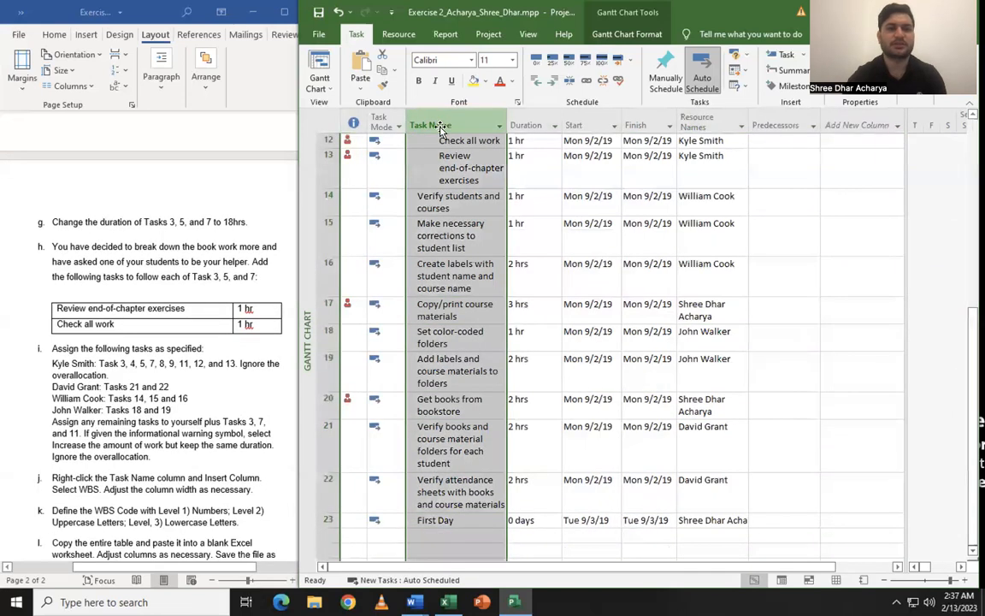
right_click(440, 126)
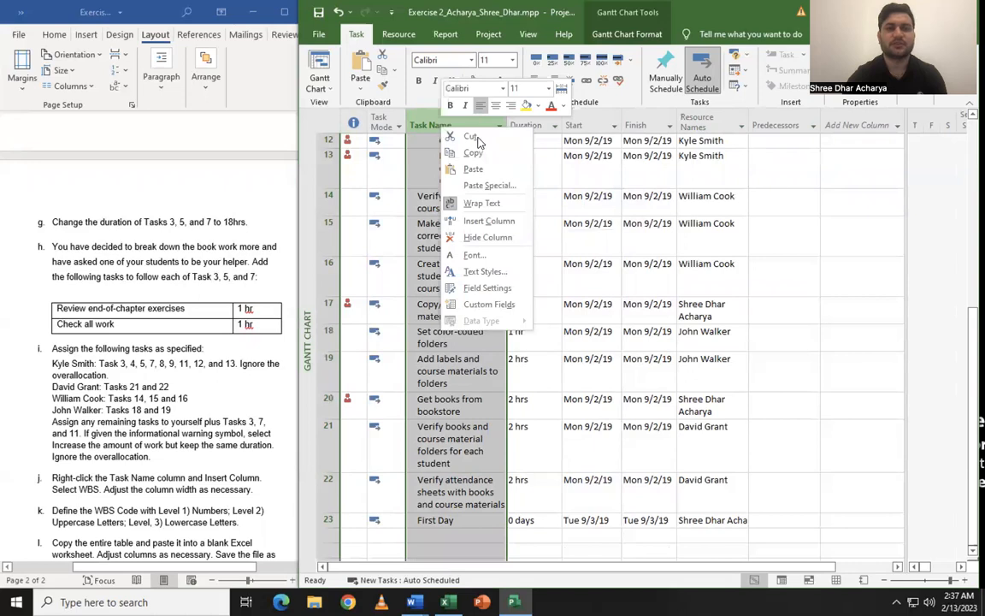
left_click(480, 221)
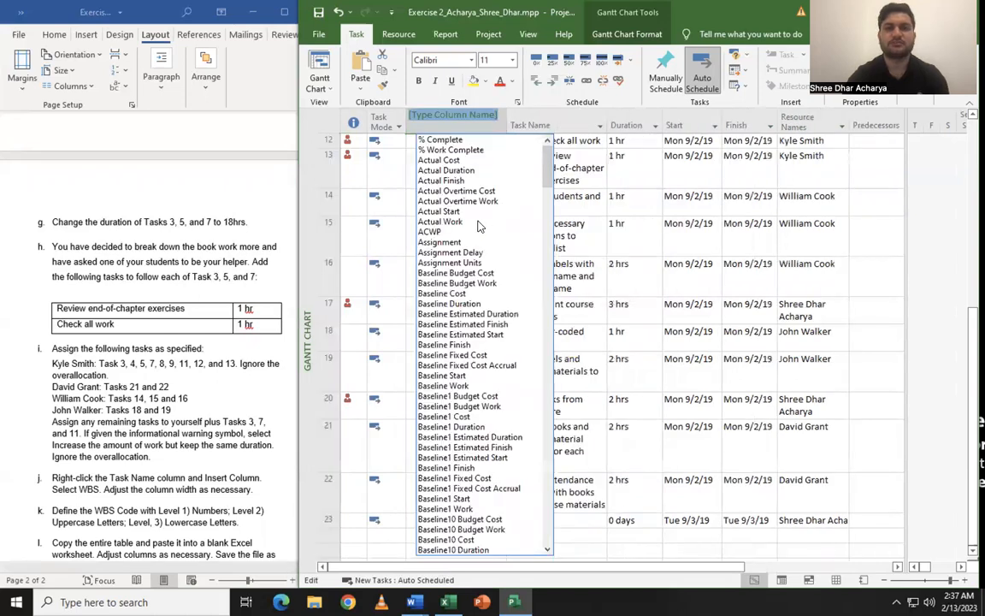
type("WW")
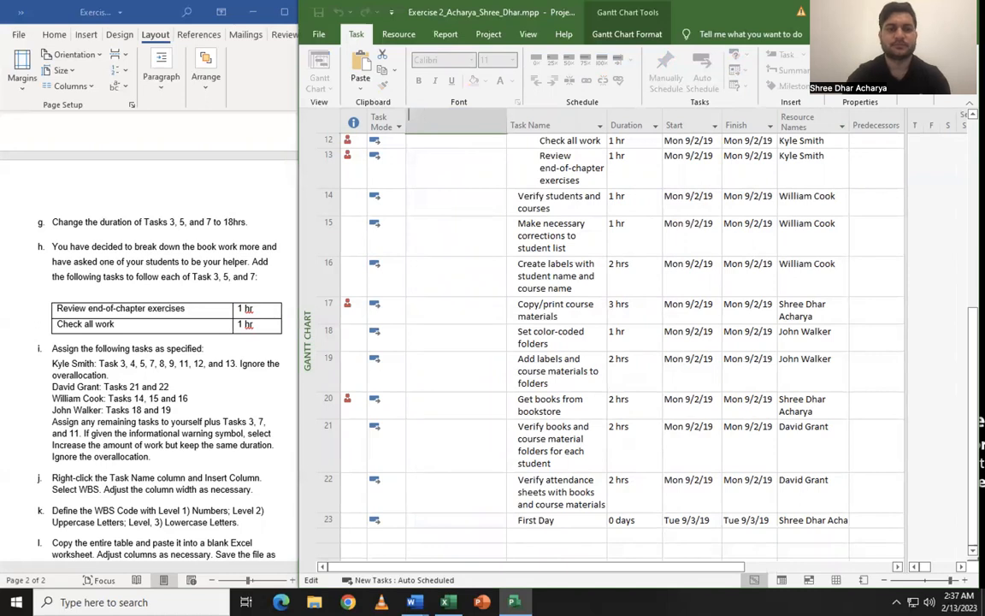
type("wbs")
key("Return")
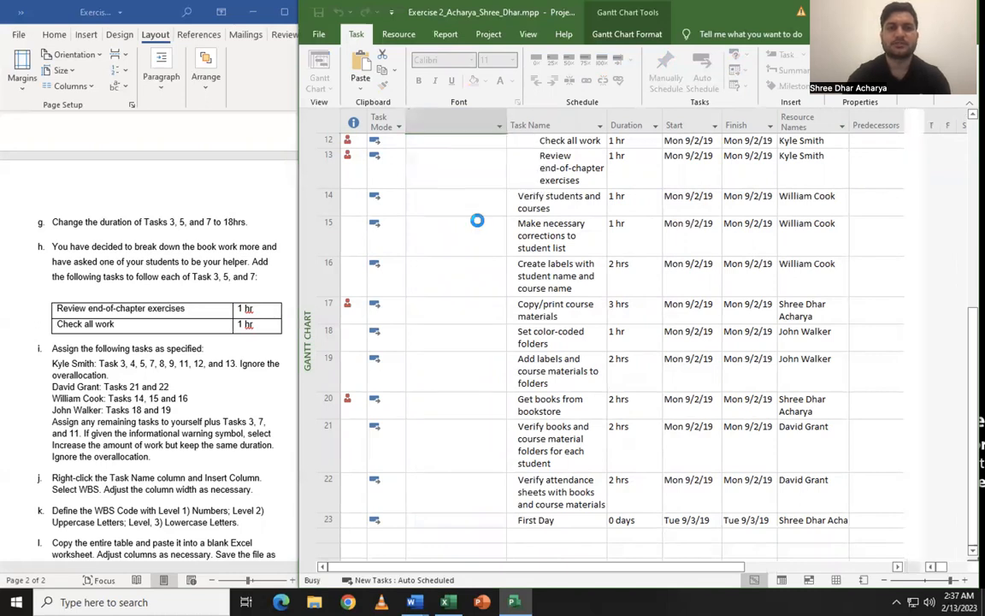
scroll(456, 243, "up", 4)
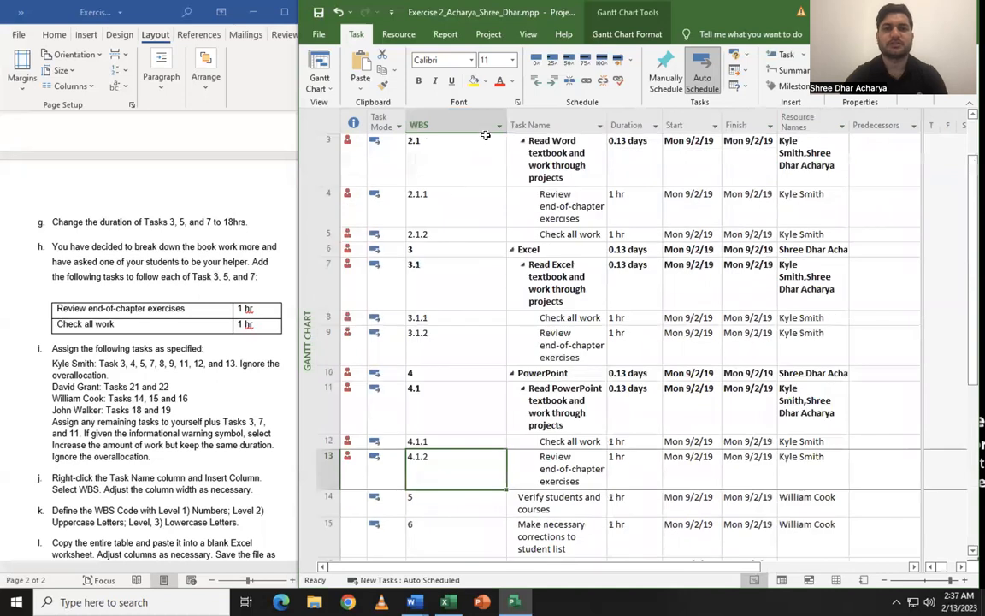
left_click_drag(506, 114, 445, 114)
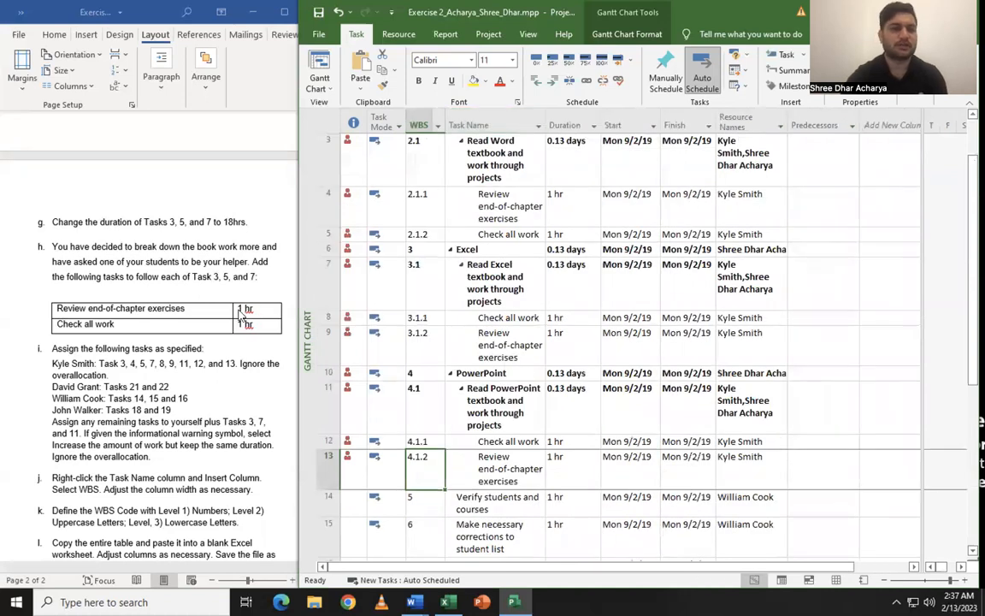
Define the WBS code mask with Numbers (ordered) for level 1, Uppercase Letters (ordered) for level 2 and Lowercase Letters (ordered) for level 3
scroll(199, 439, "down", 1)
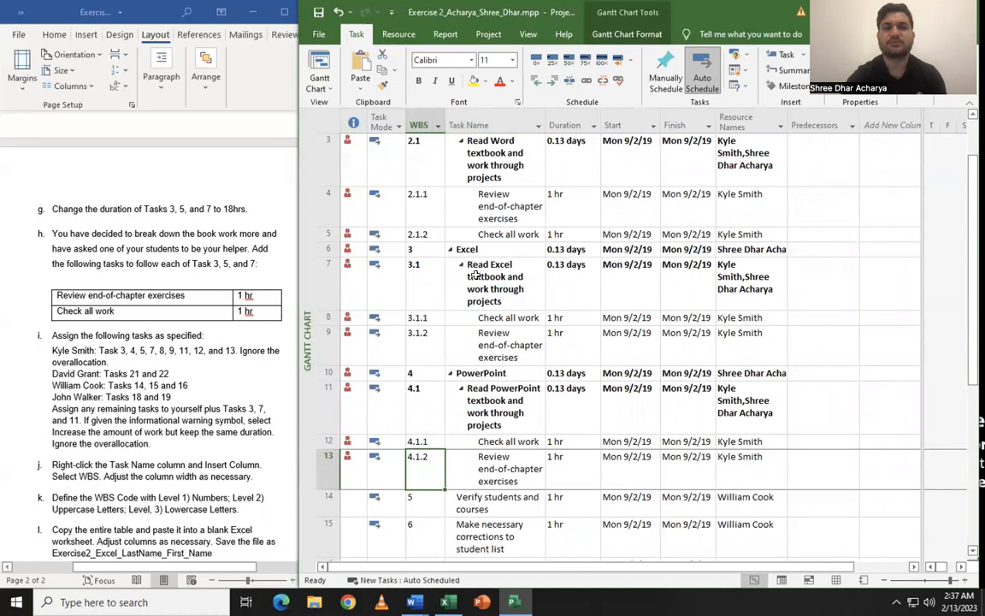
left_click(419, 125)
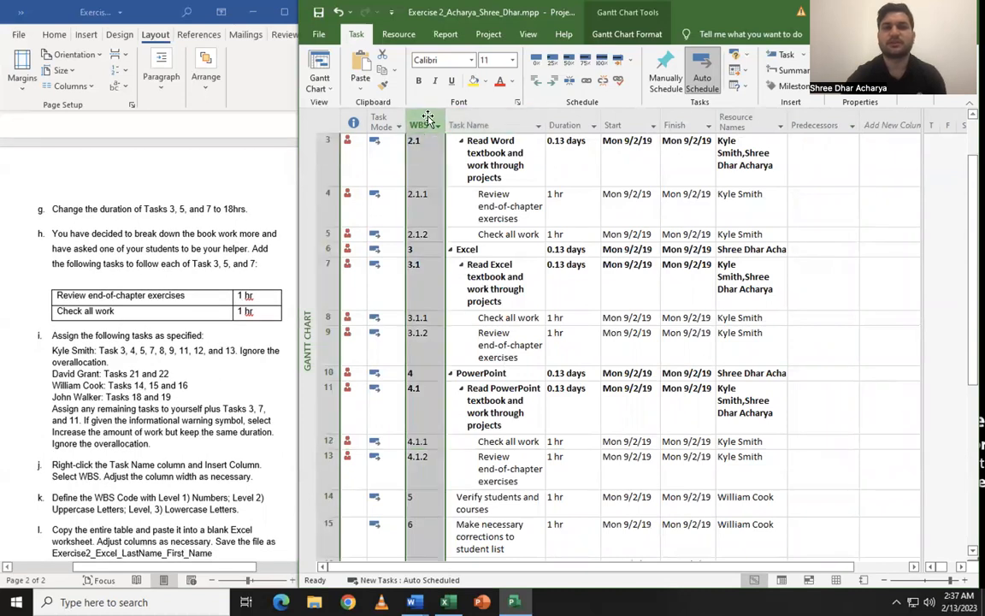
left_click(489, 34)
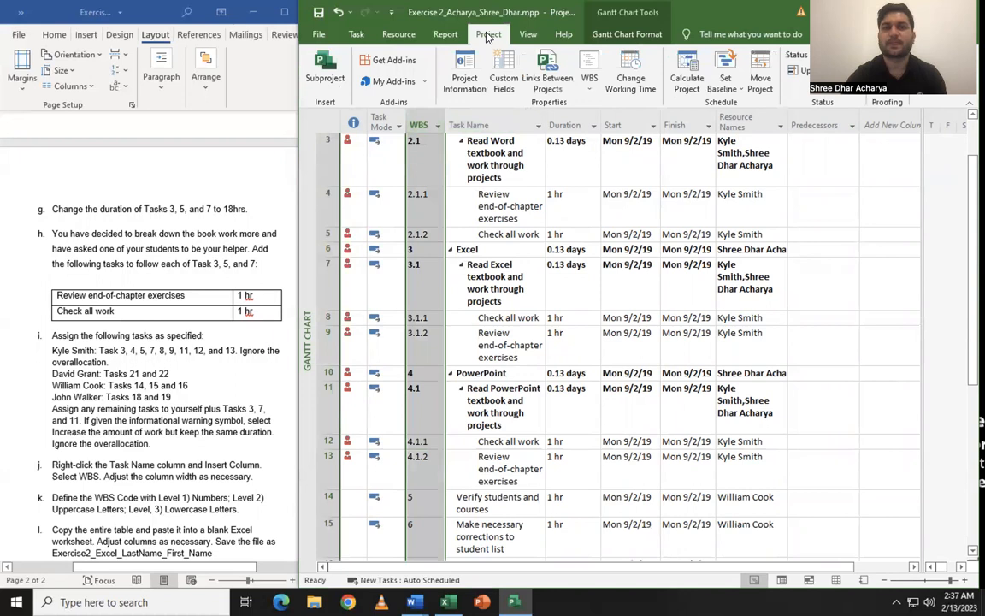
left_click(589, 82)
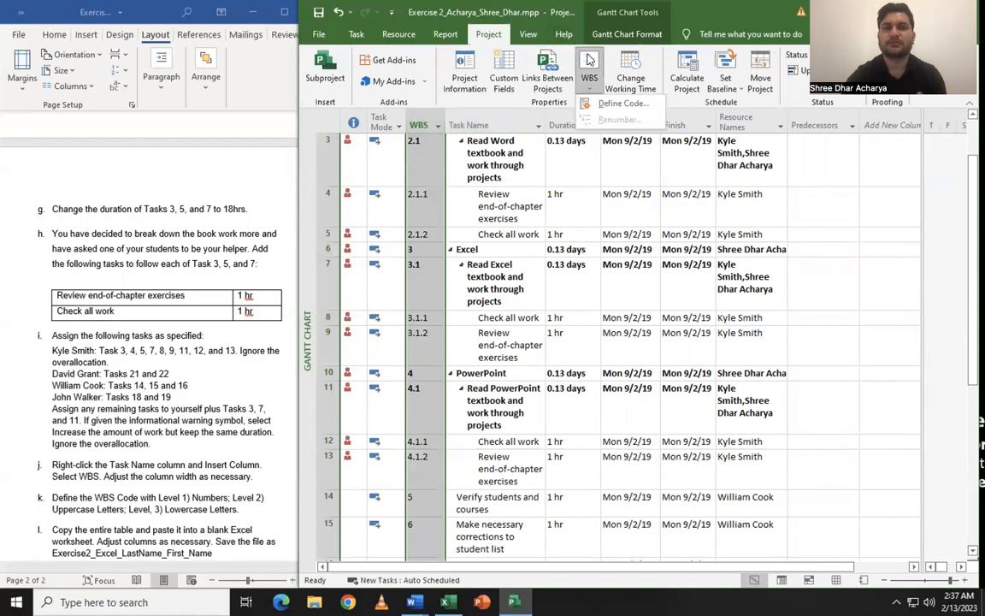
left_click(618, 103)
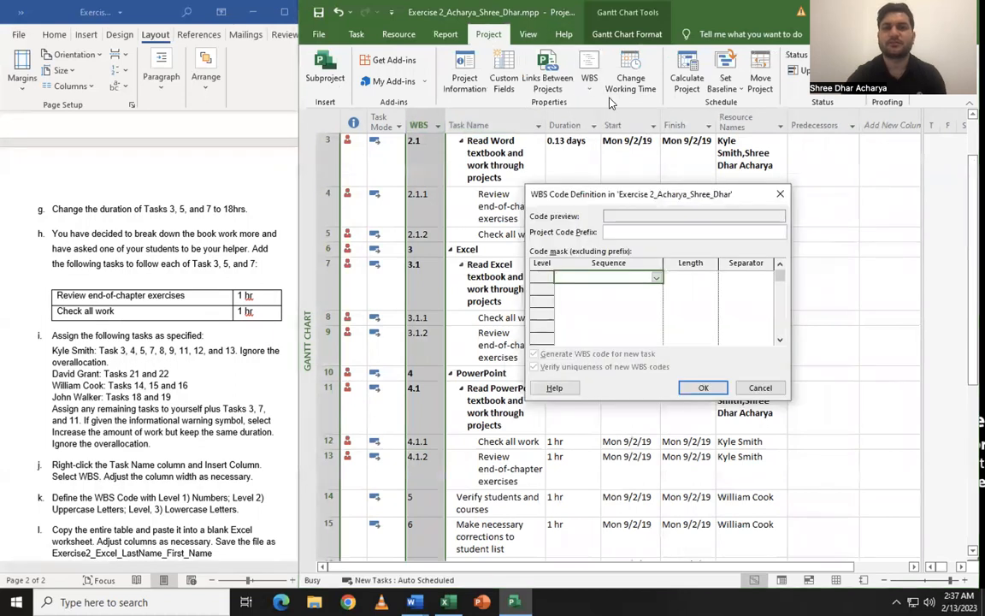
left_click(653, 276)
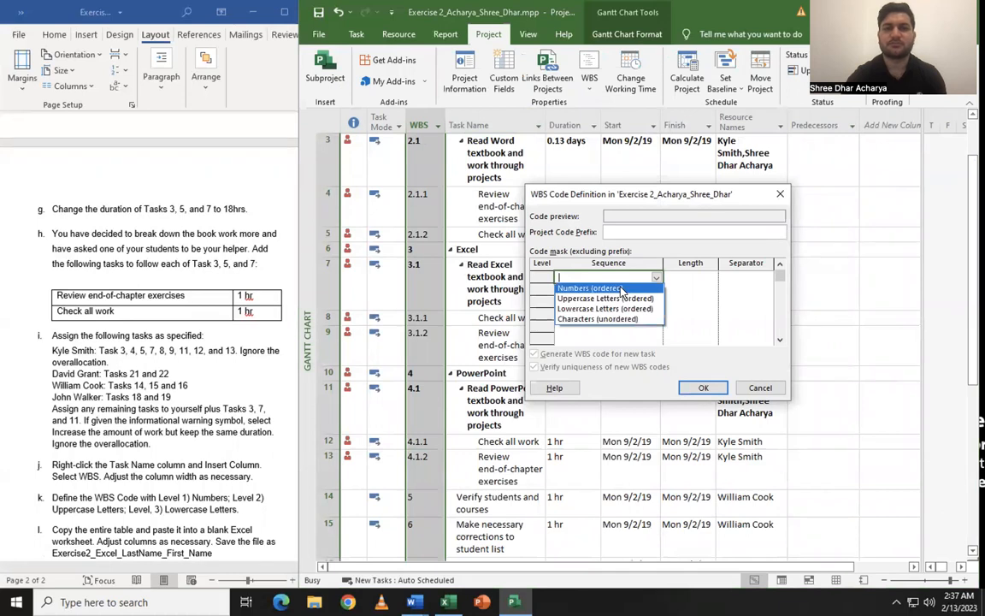
left_click(621, 288)
left_click(625, 291)
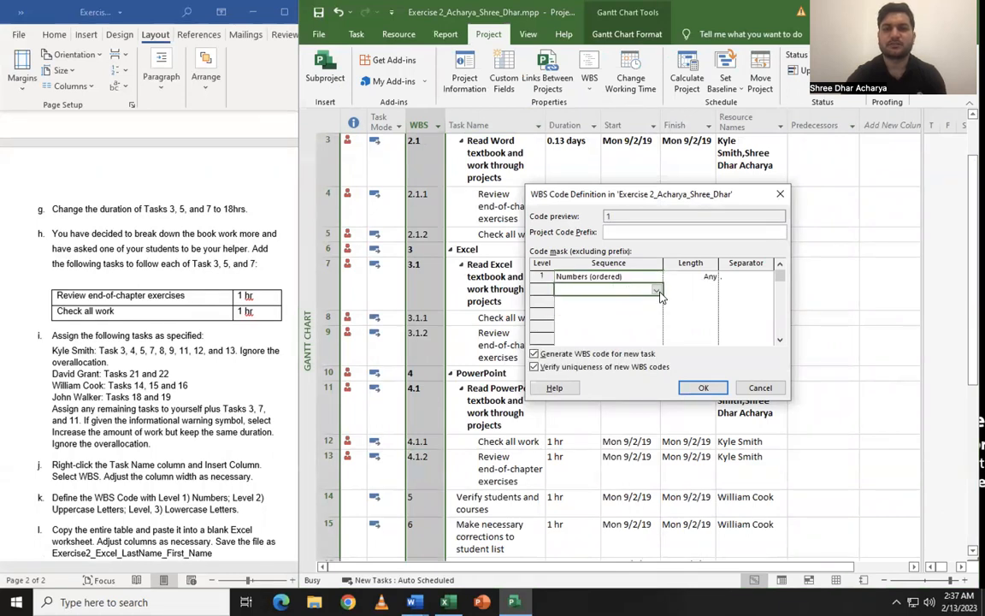
left_click(659, 291)
left_click(590, 310)
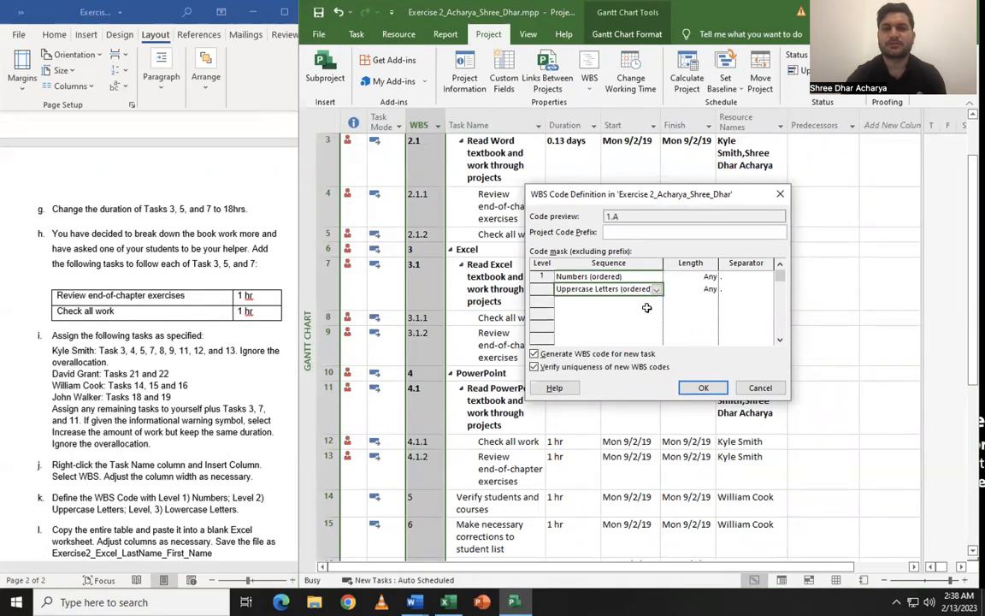
left_click(656, 301)
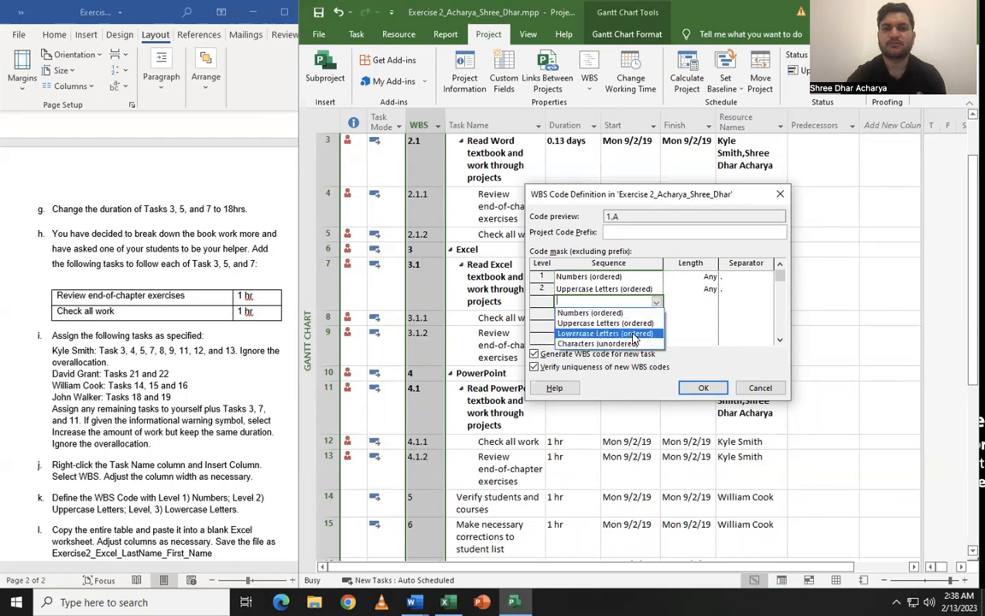
left_click(633, 338)
left_click(703, 387)
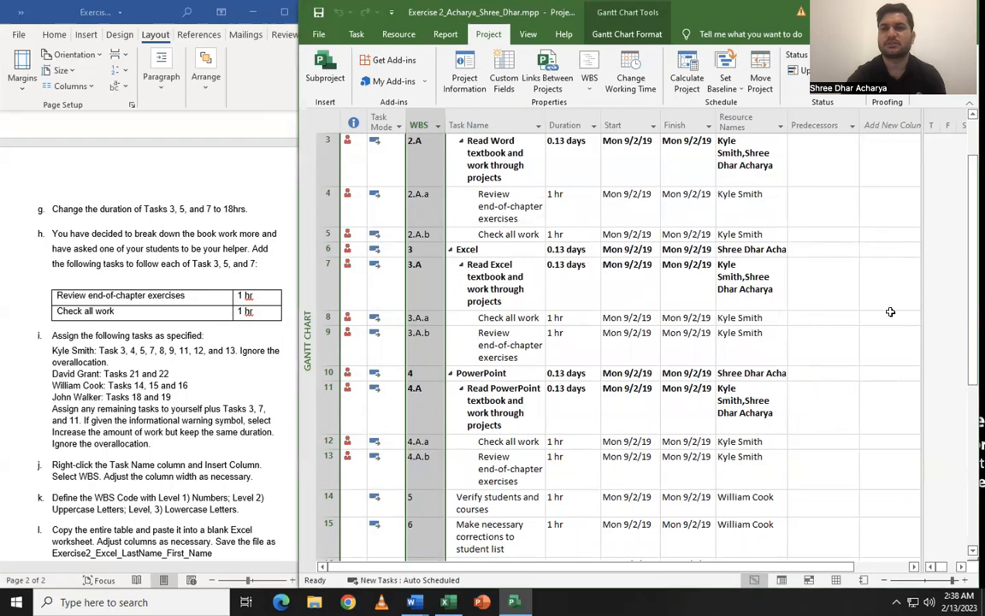
Copy the task table's columns from Task Mode through Resource Names and paste them into the blank Excel workbook at cell A1
scroll(870, 231, "up", 2)
scroll(871, 291, "down", 3)
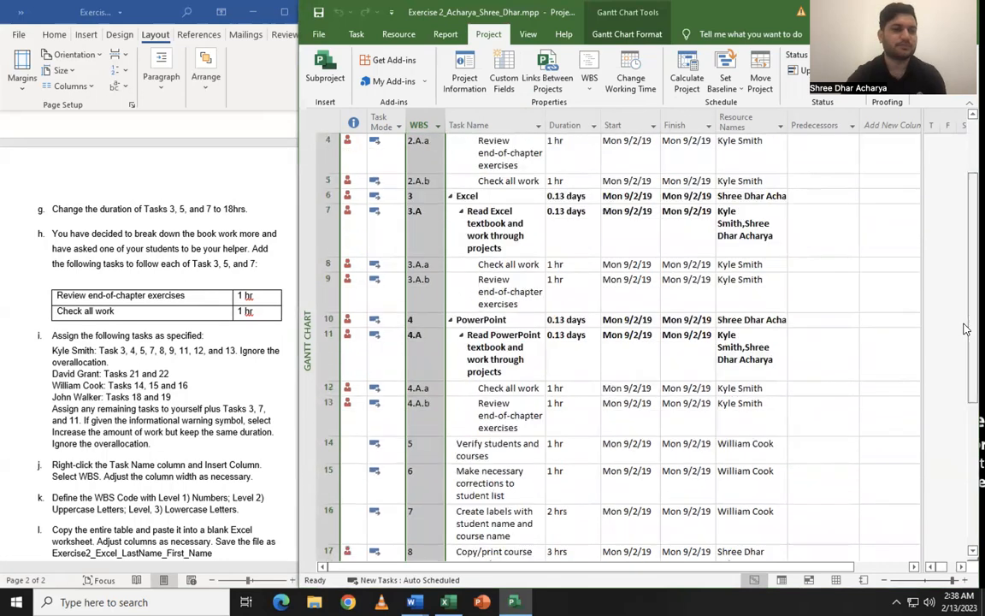
scroll(209, 399, "down", 1)
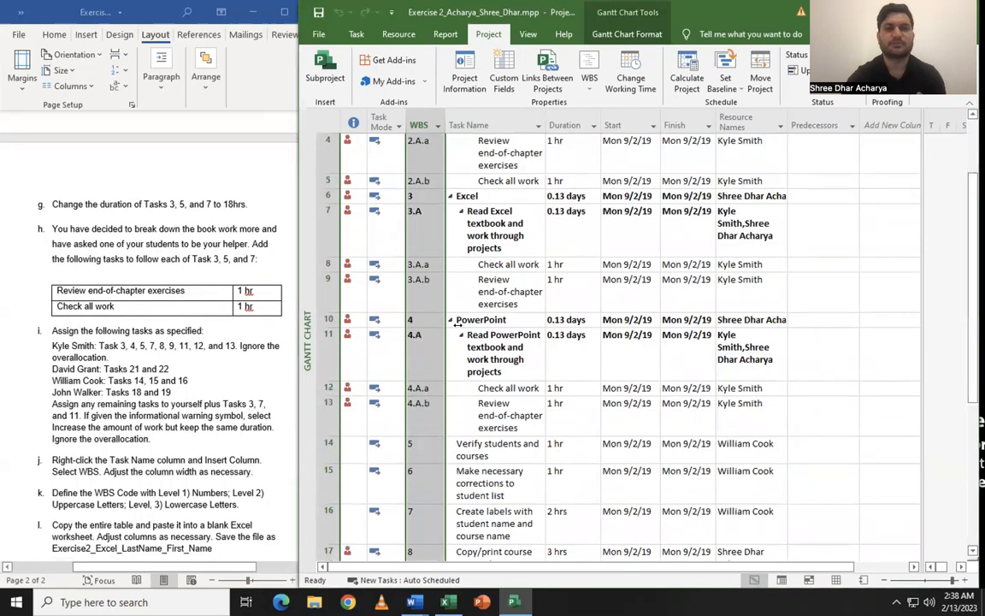
left_click(360, 120)
left_click_drag(360, 120, 757, 122)
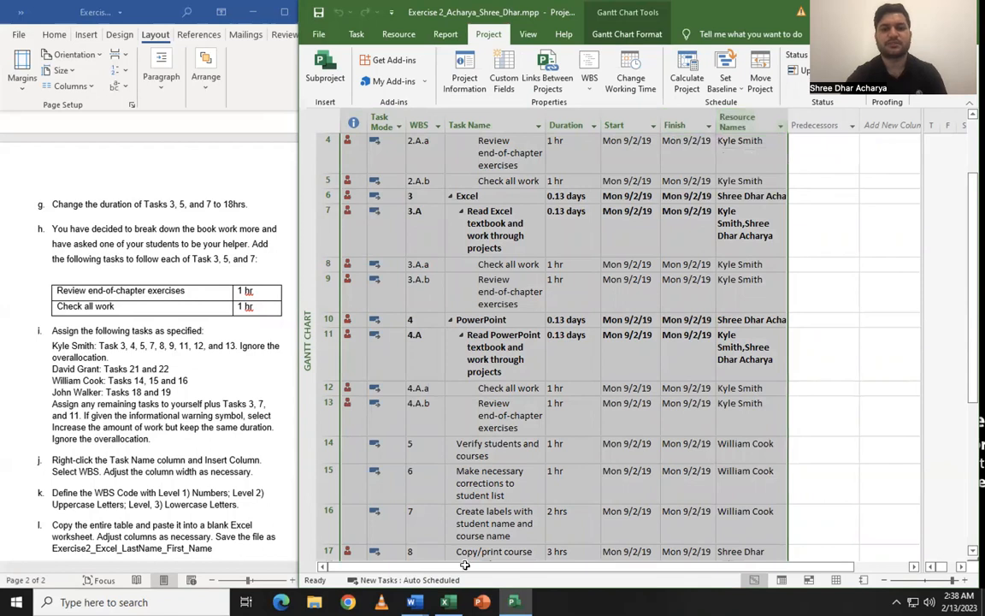
mouse_move(445, 602)
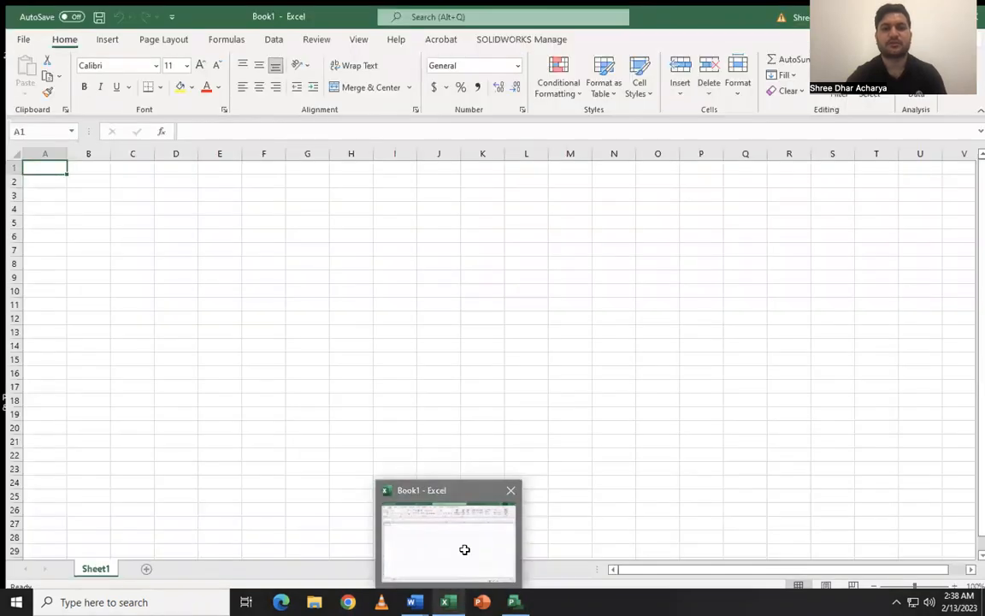
left_click(465, 552)
key("ctrl+v")
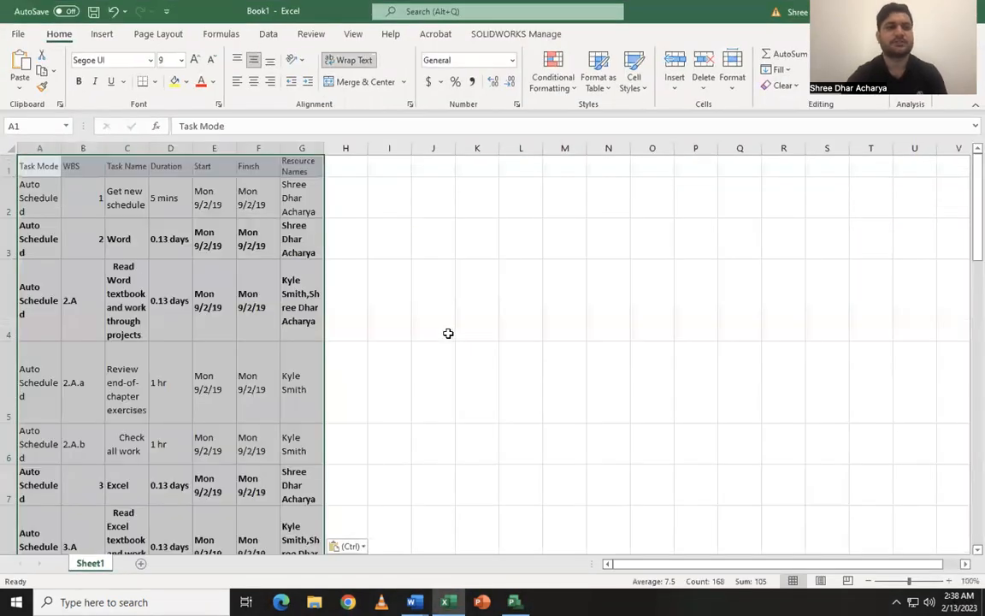
Widen the Task Mode, Resource Names and Task Name columns in the worksheet so their text wraps less
left_click_drag(59, 148, 78, 148)
left_click_drag(340, 148, 397, 148)
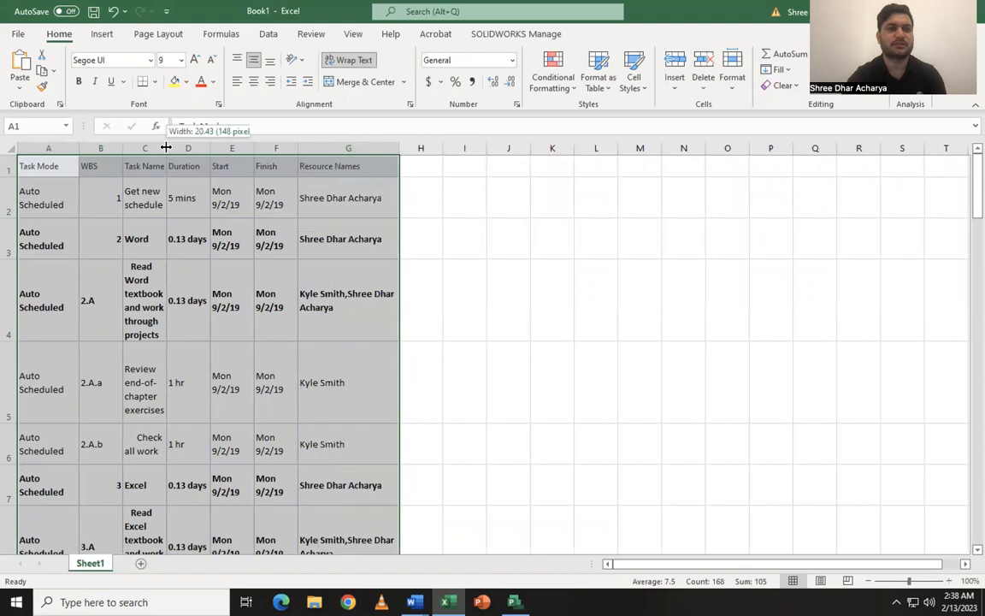
left_click_drag(165, 148, 231, 147)
Save the workbook in the Documents folder as Exercise2_Excel_ followed by the author's last and first names, in .xlsx format
left_click(17, 34)
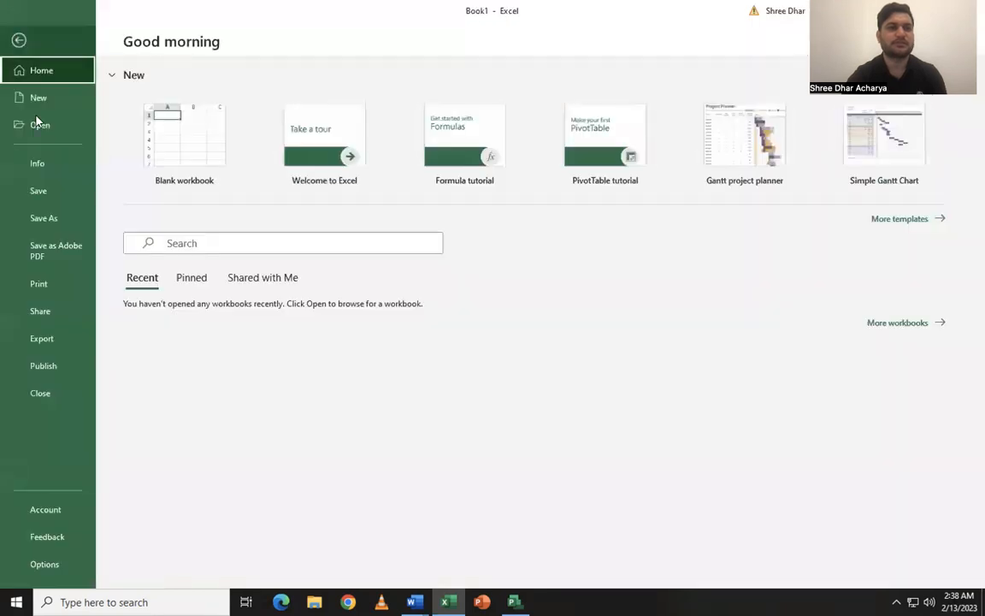
left_click(47, 218)
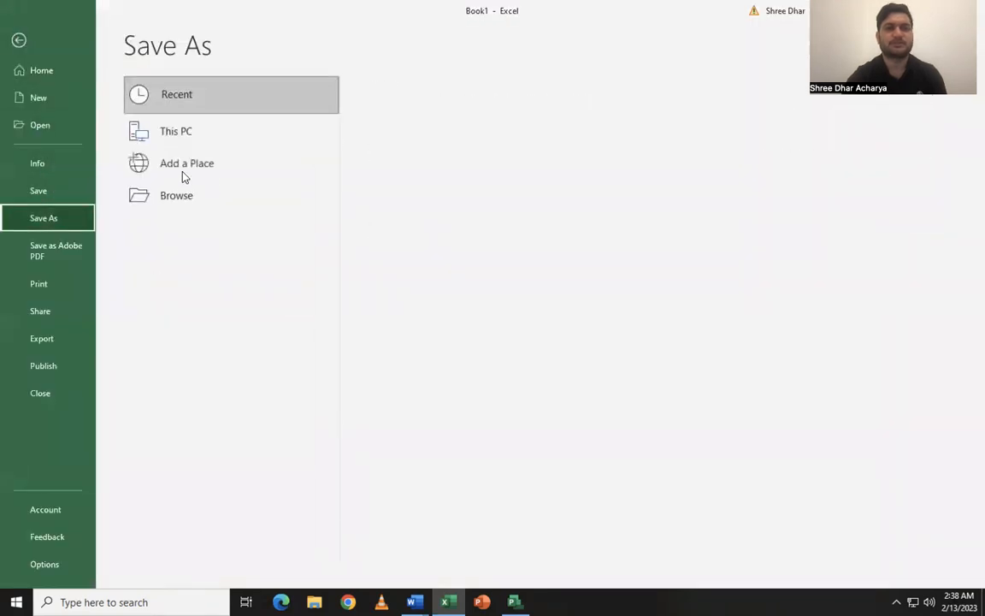
double_click(190, 135)
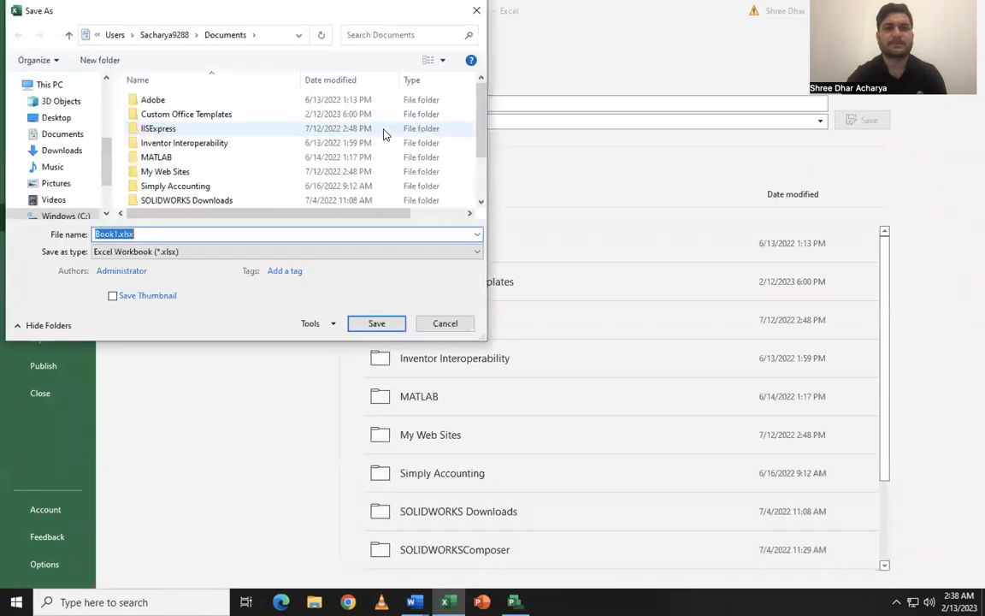
left_click(117, 233)
key("BackSpace")
key("BackSpace")
key("BackSpace")
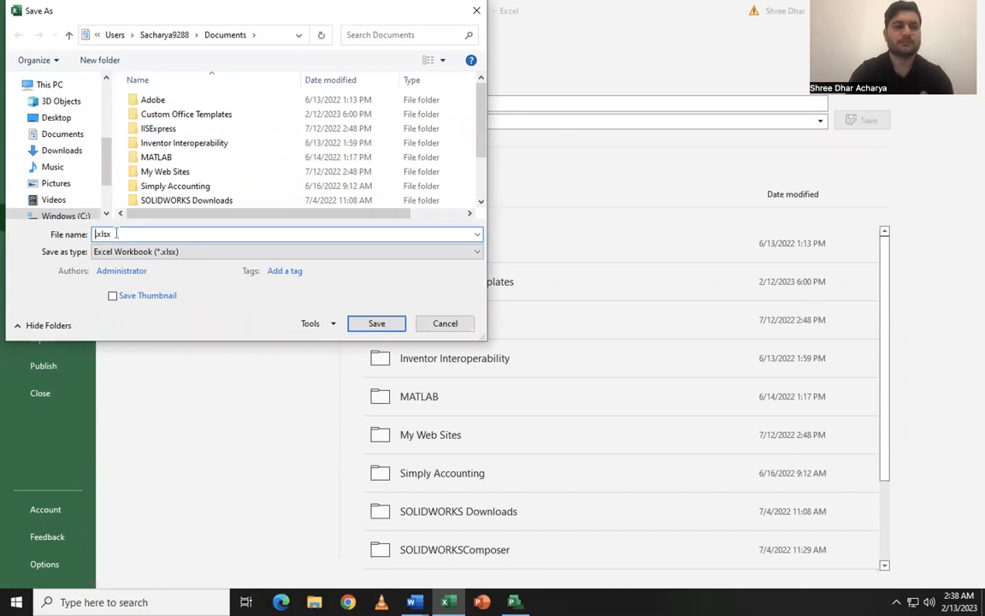
type("Exerc")
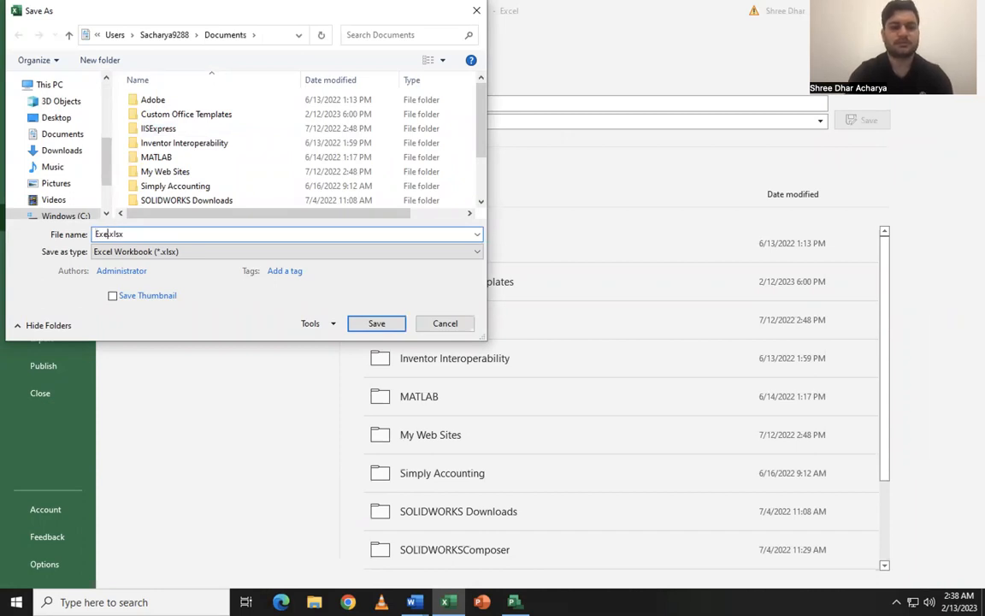
type("ise2_")
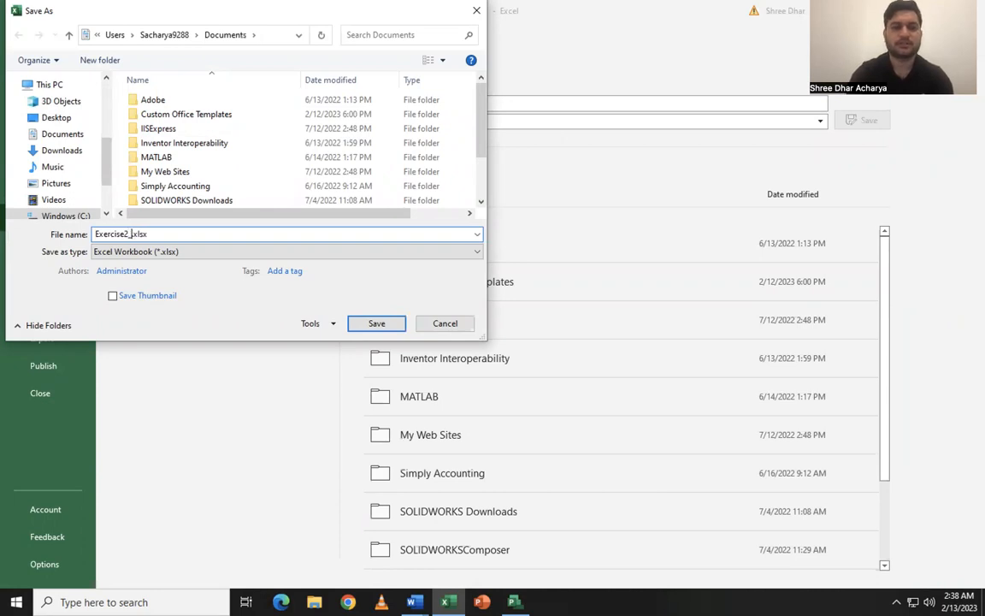
type("Exce")
type("l_Acharya")
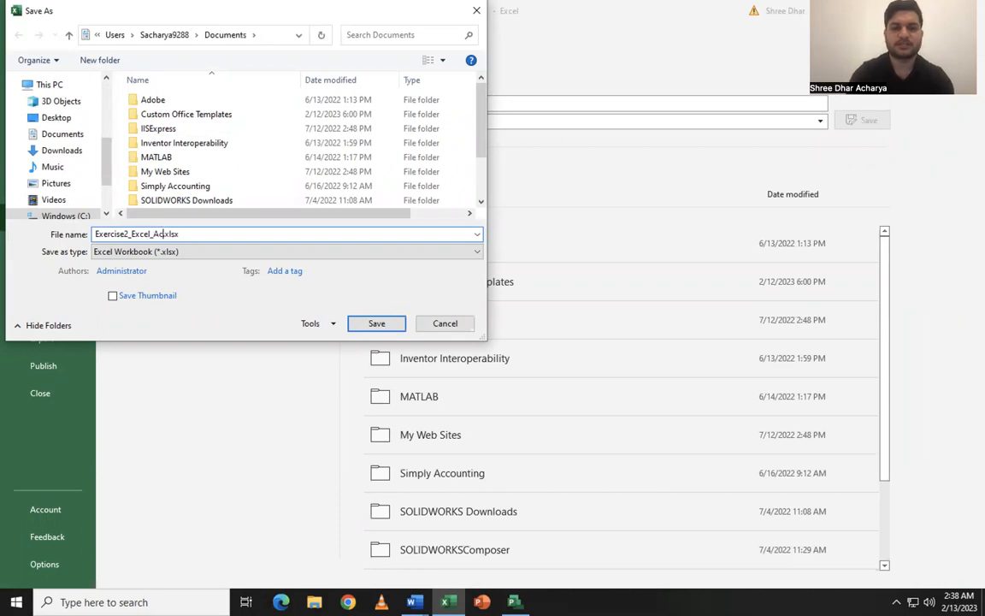
type("_Shree_Dhar")
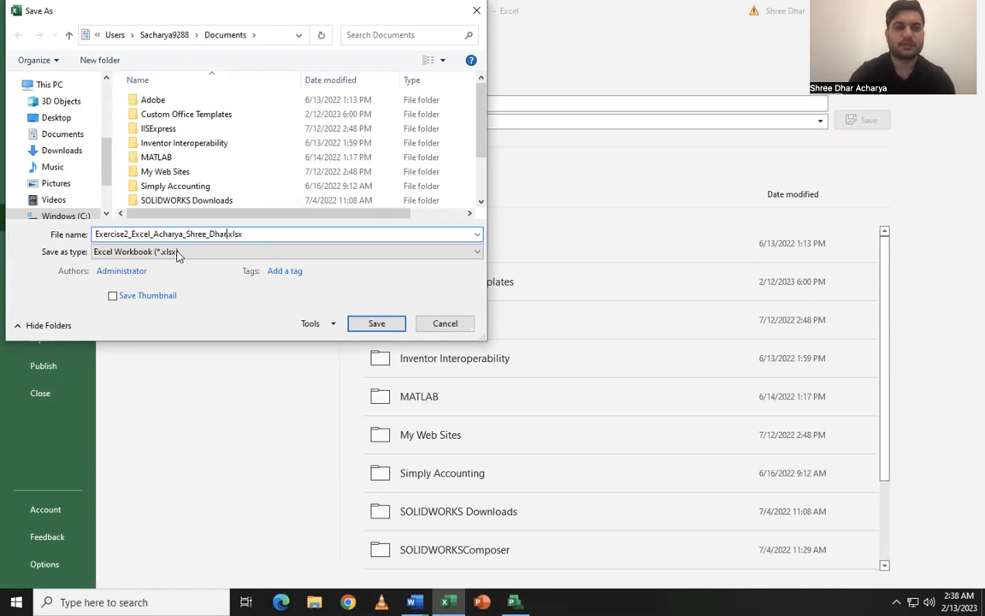
left_click(372, 323)
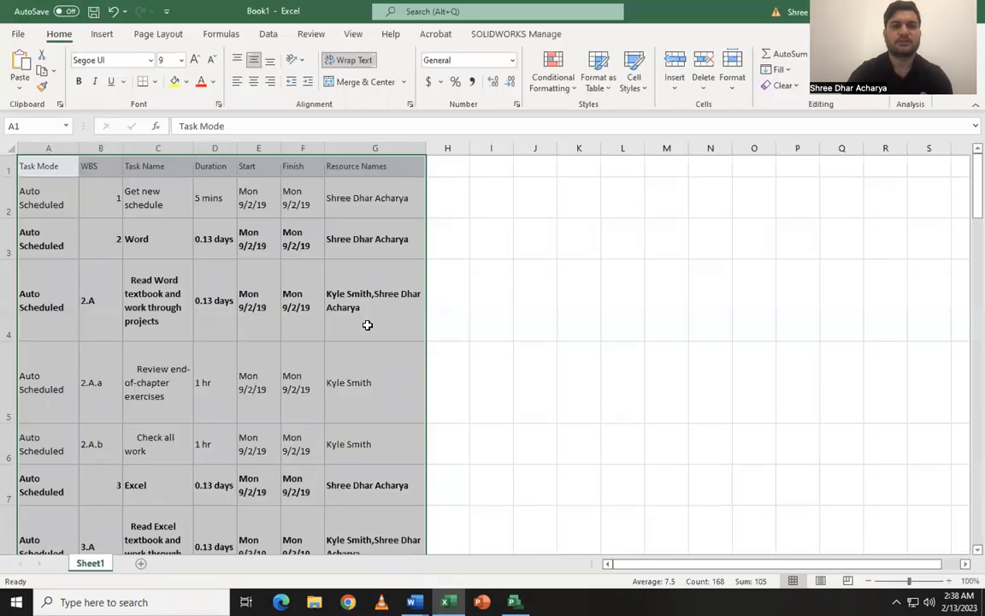
Switch to the blank Word document and paste the copied task table into it
mouse_move(413, 603)
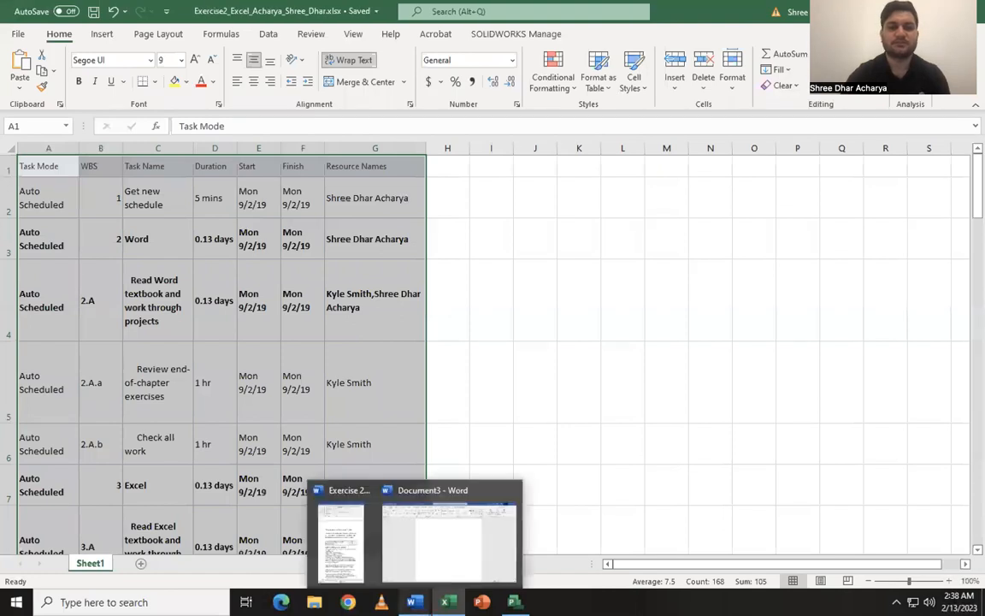
left_click(431, 548)
key("ctrl+v")
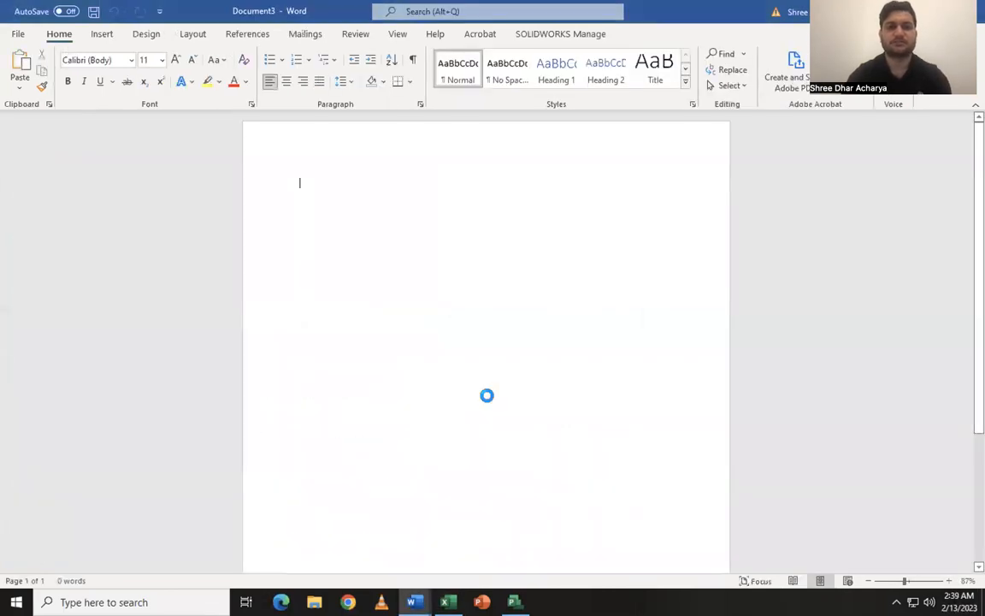
Save the Word document in the Documents folder as Exercise2_Word_ followed by the author's last and first names, in .docx format
left_click(18, 34)
left_click(47, 221)
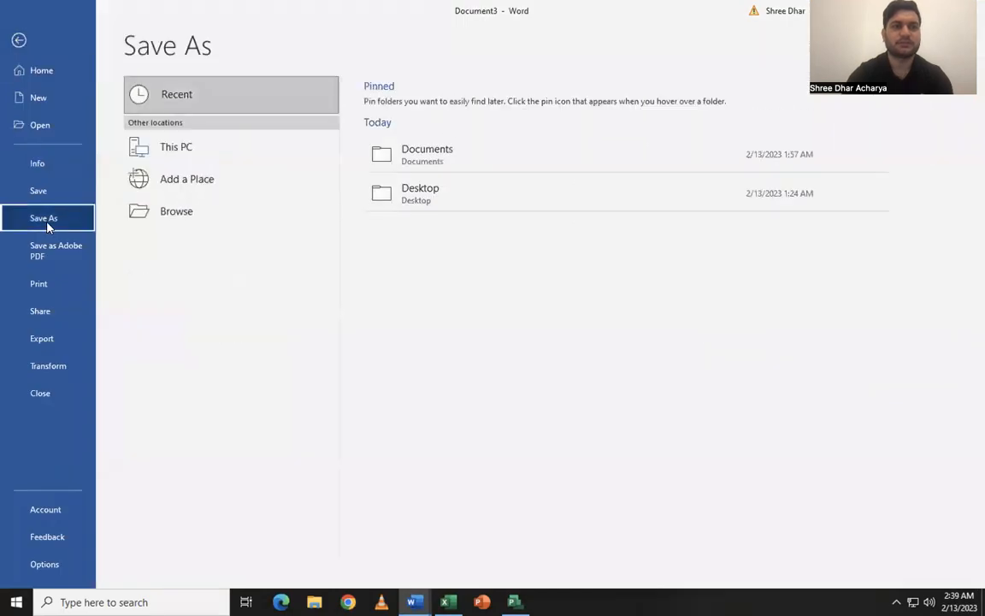
left_click(212, 144)
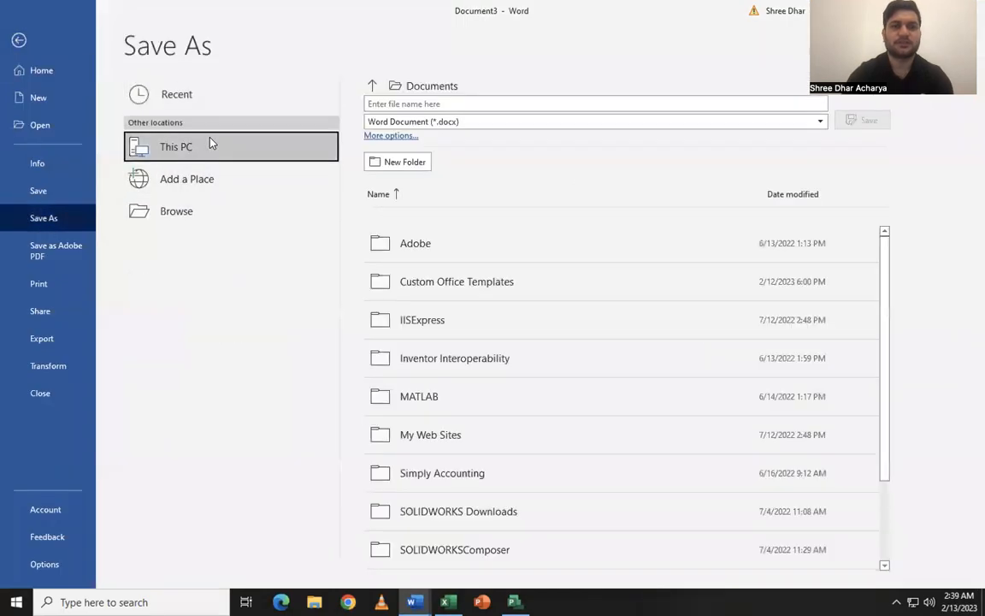
left_click(236, 149)
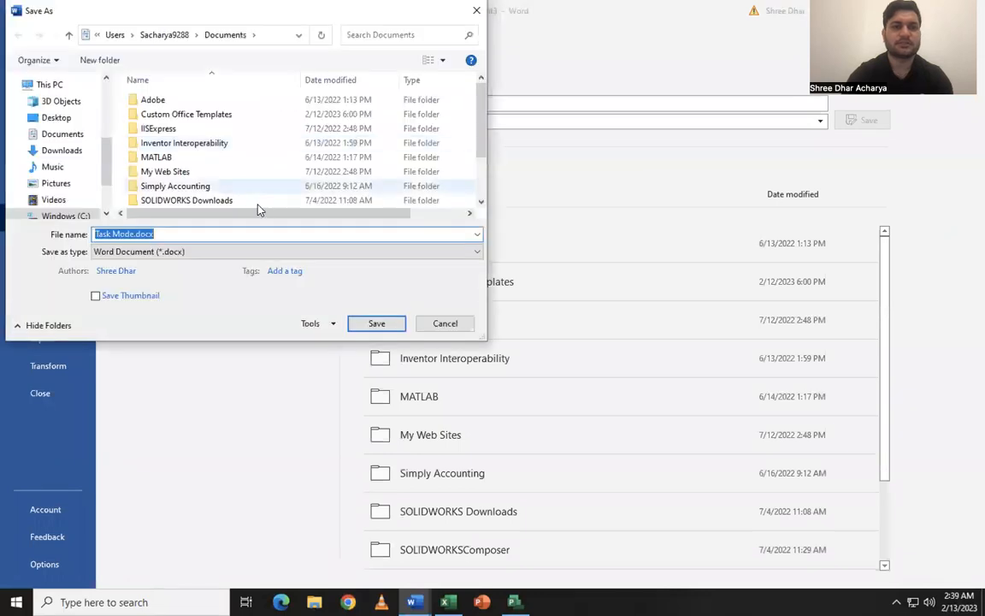
left_click(130, 234)
left_click_drag(131, 234, 92, 233)
key("BackSpace")
type("Exerc")
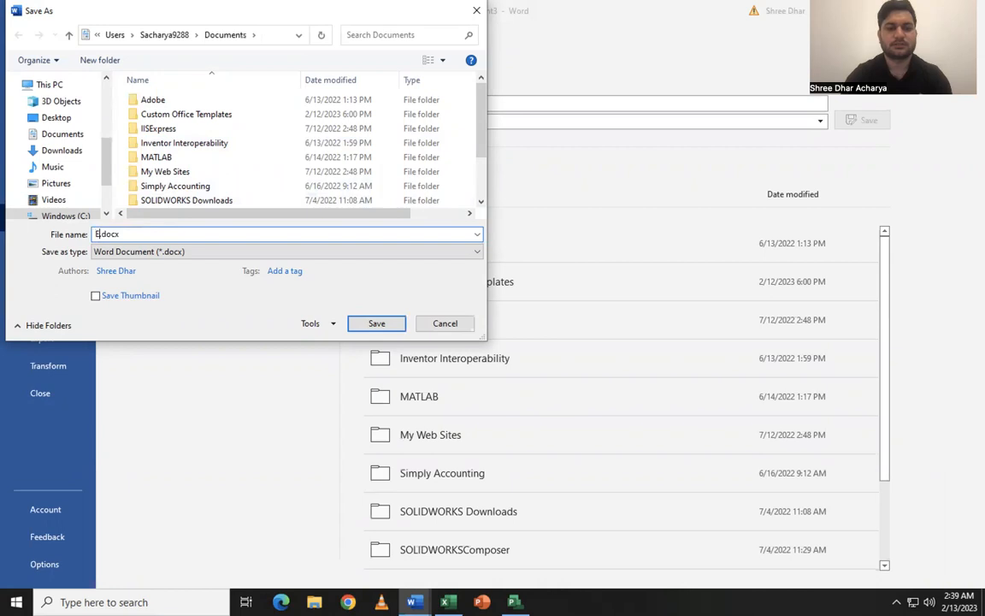
type("ise")
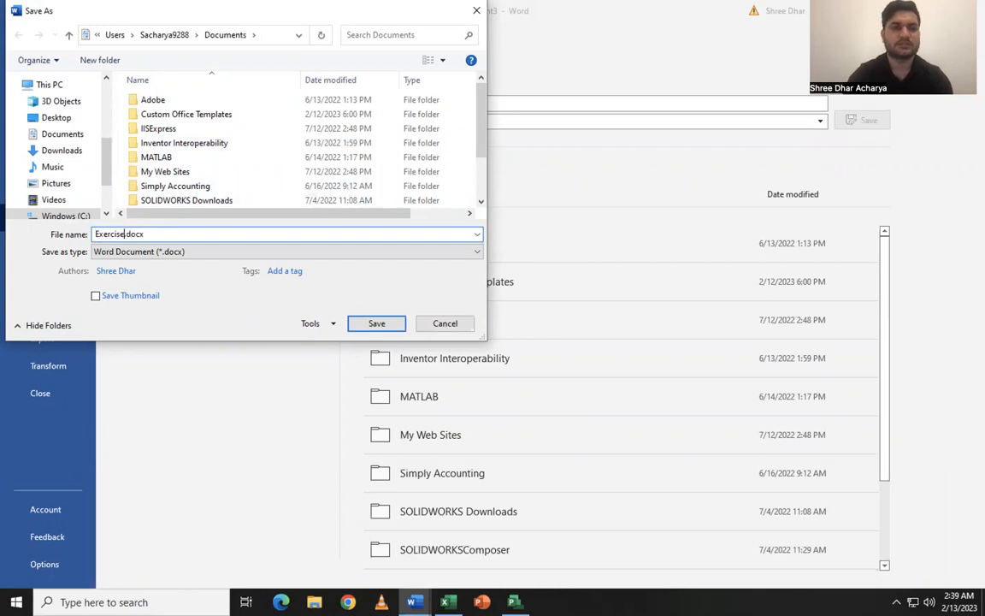
type("2_Ach")
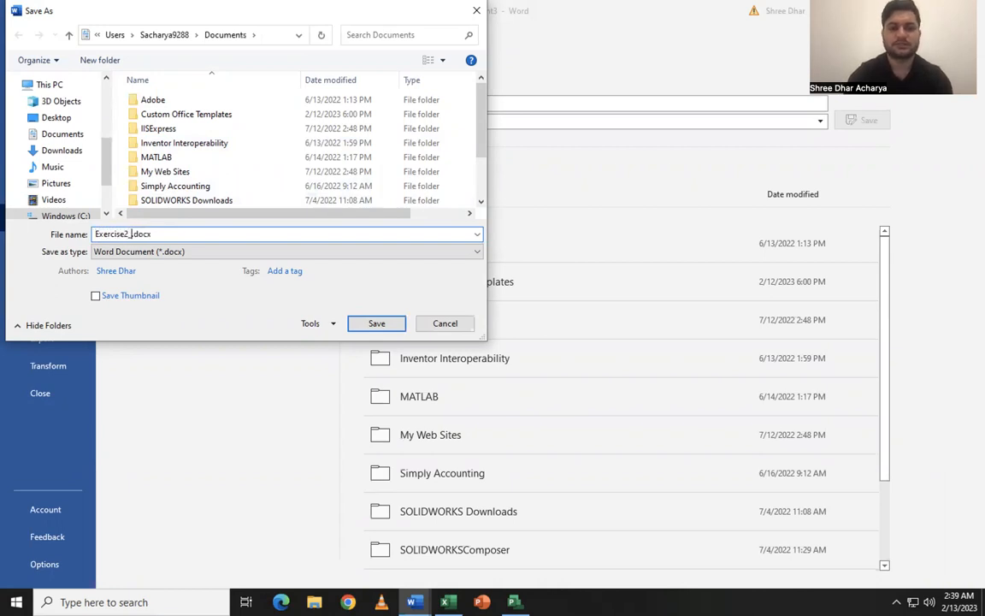
type("arya")
key("BackSpace")
key("BackSpace")
key("BackSpace")
key("BackSpace")
key("BackSpace")
key("BackSpace")
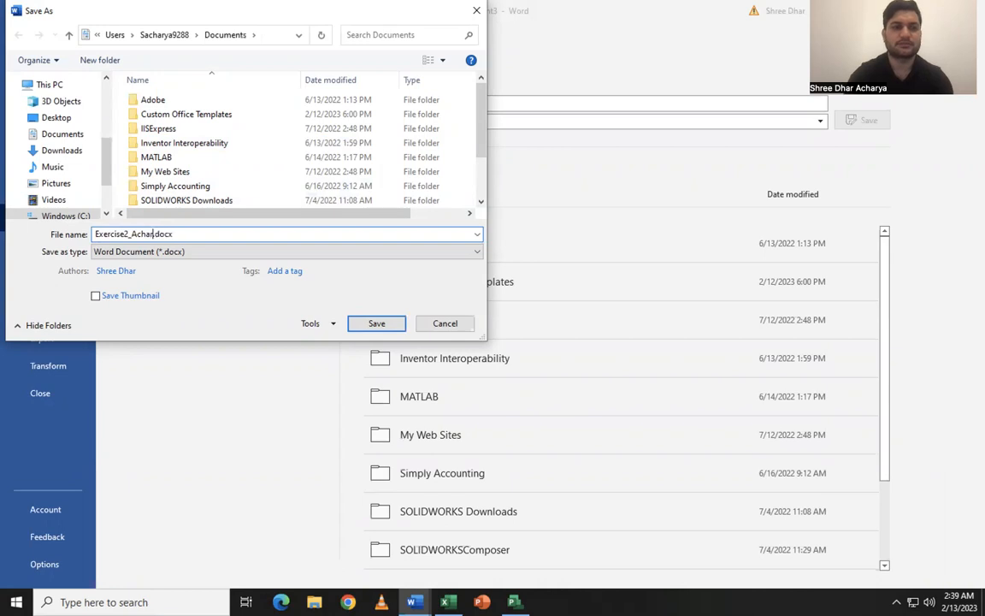
key("BackSpace")
type("Word_A")
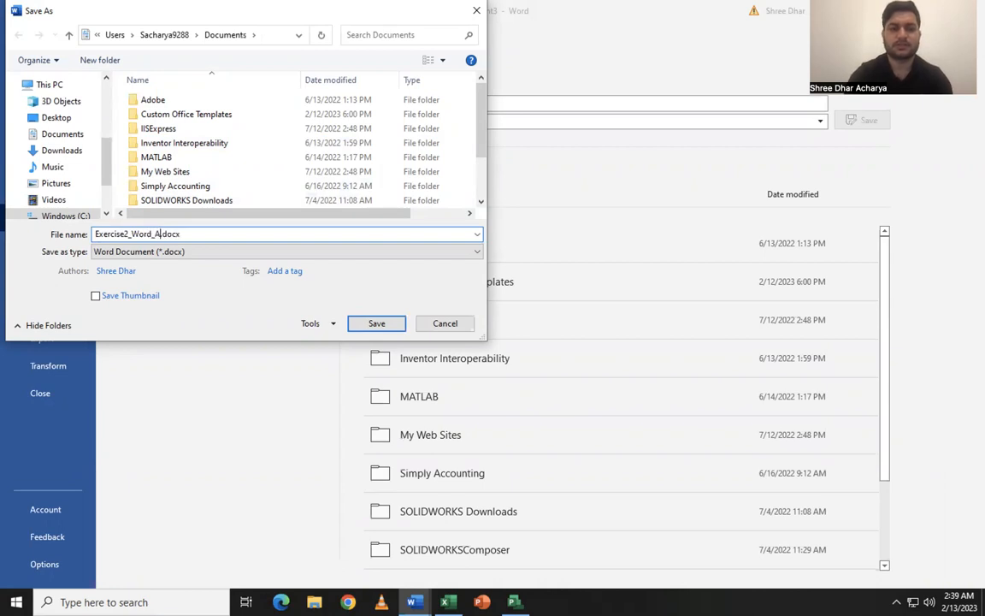
type("charya")
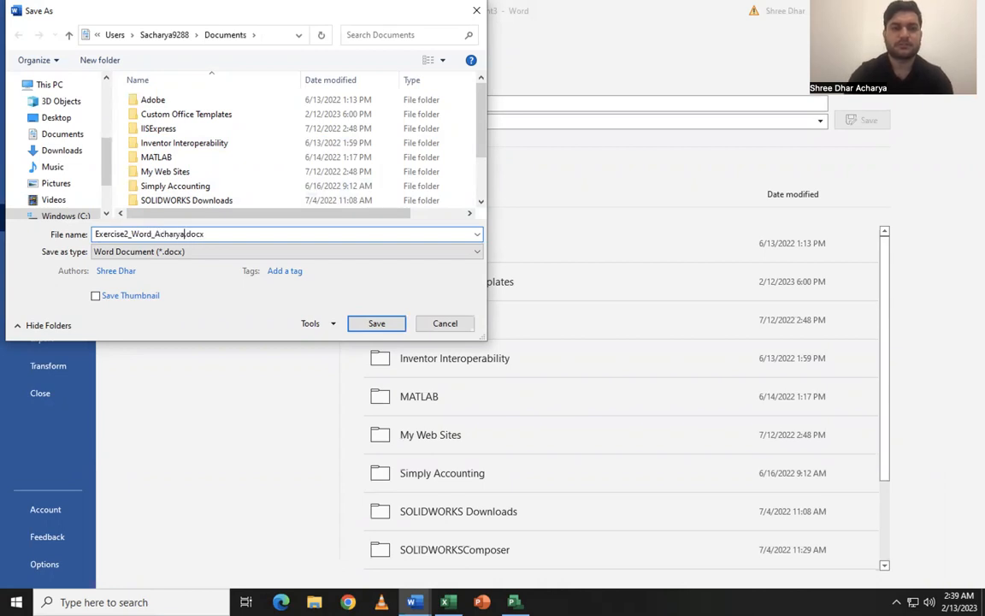
type("_Shree_Dhar")
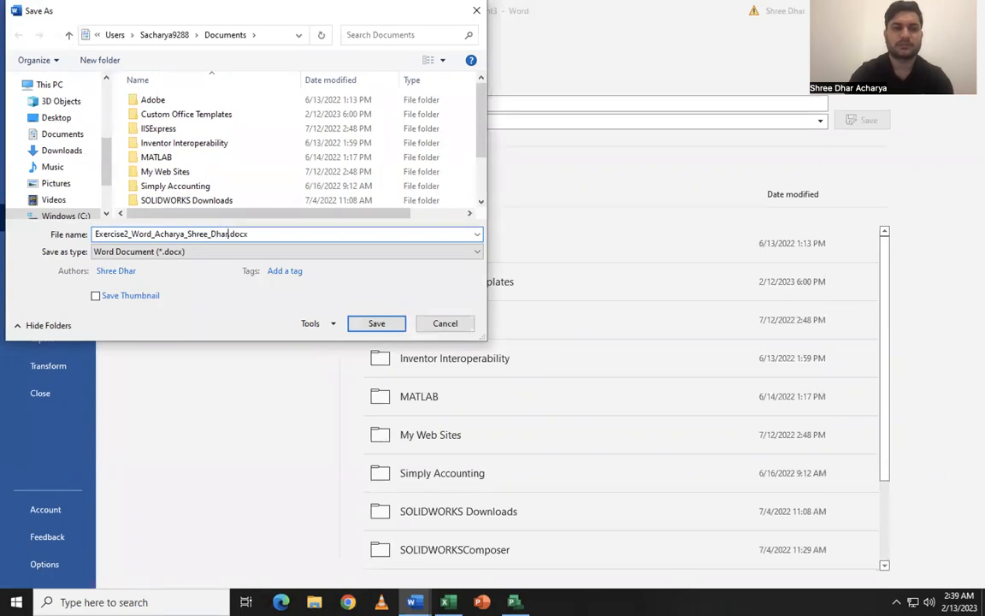
left_click(376, 322)
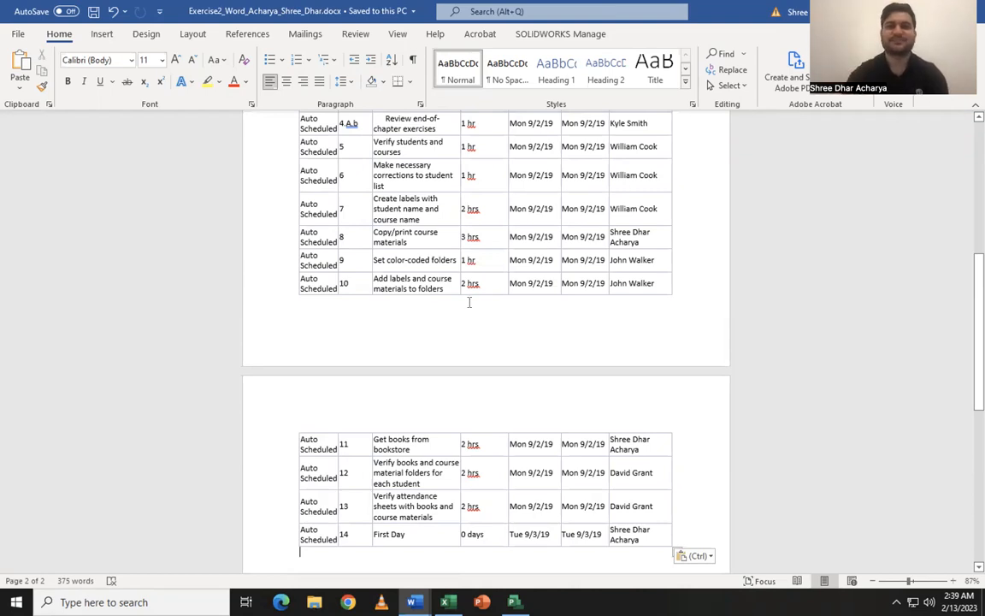
mouse_move(521, 7)
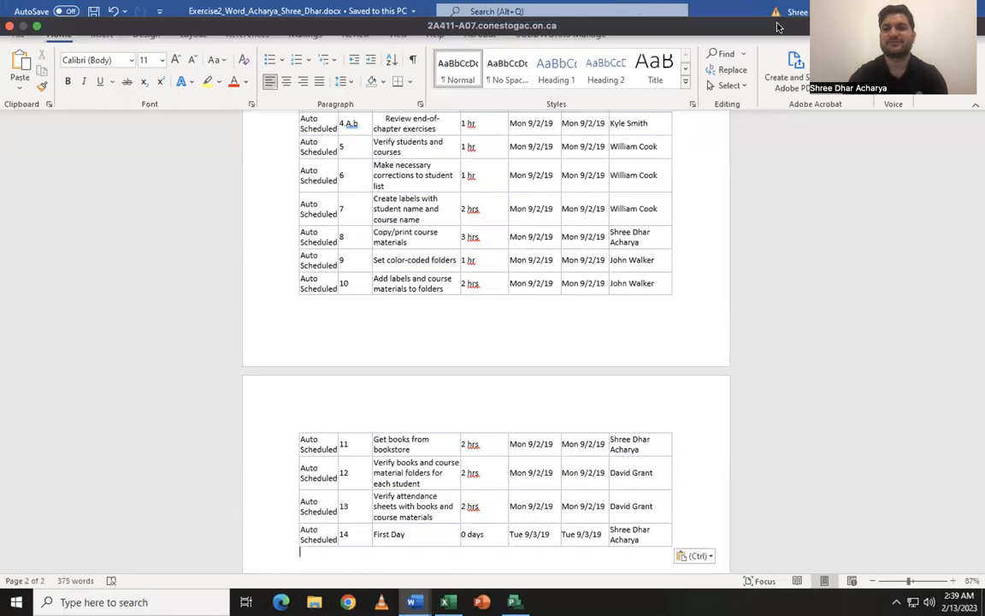